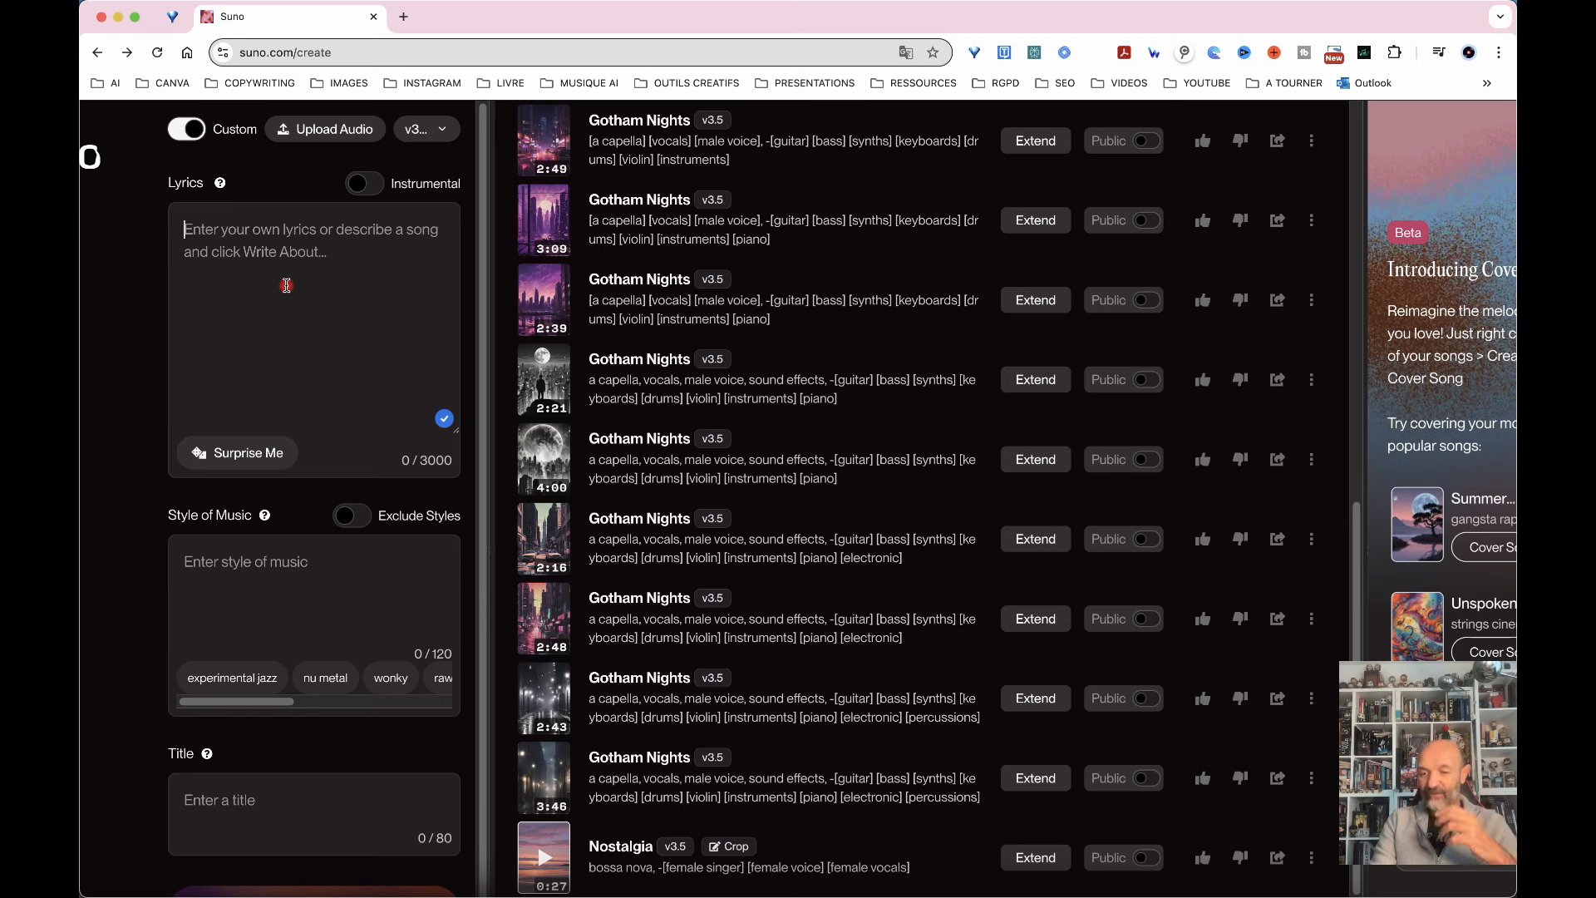
# Generate custom lyrics from the prompt "une chanson sur le premier homme qui a marché sur a lune" and review them.
pyautogui.write('une chanson sur le premier homme qui a marché sur a lune')
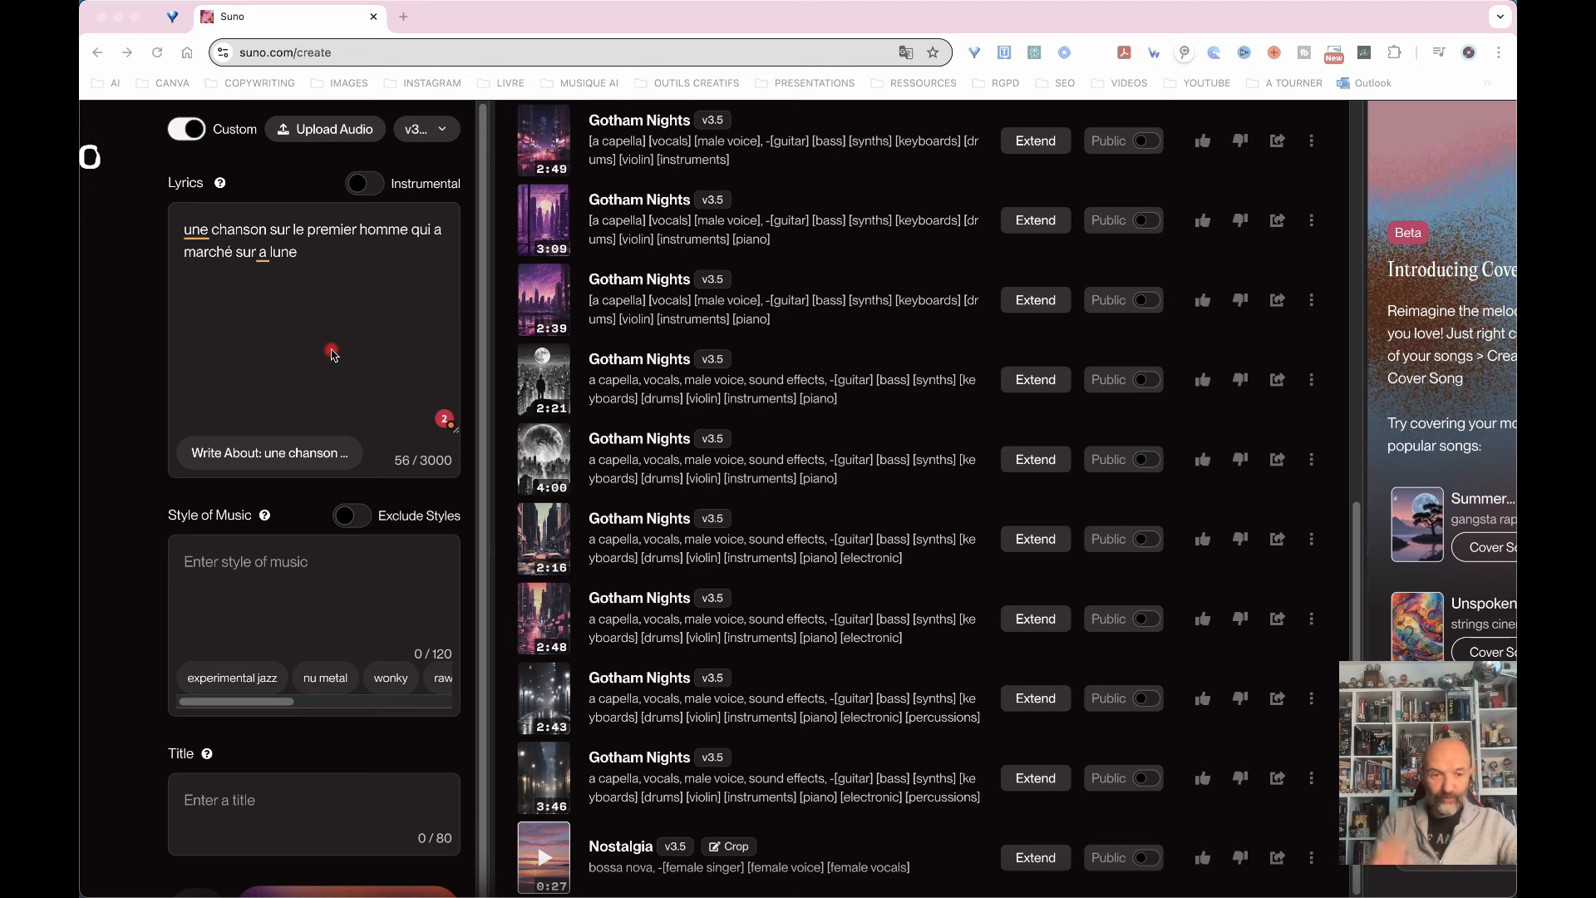
pyautogui.click(242, 457)
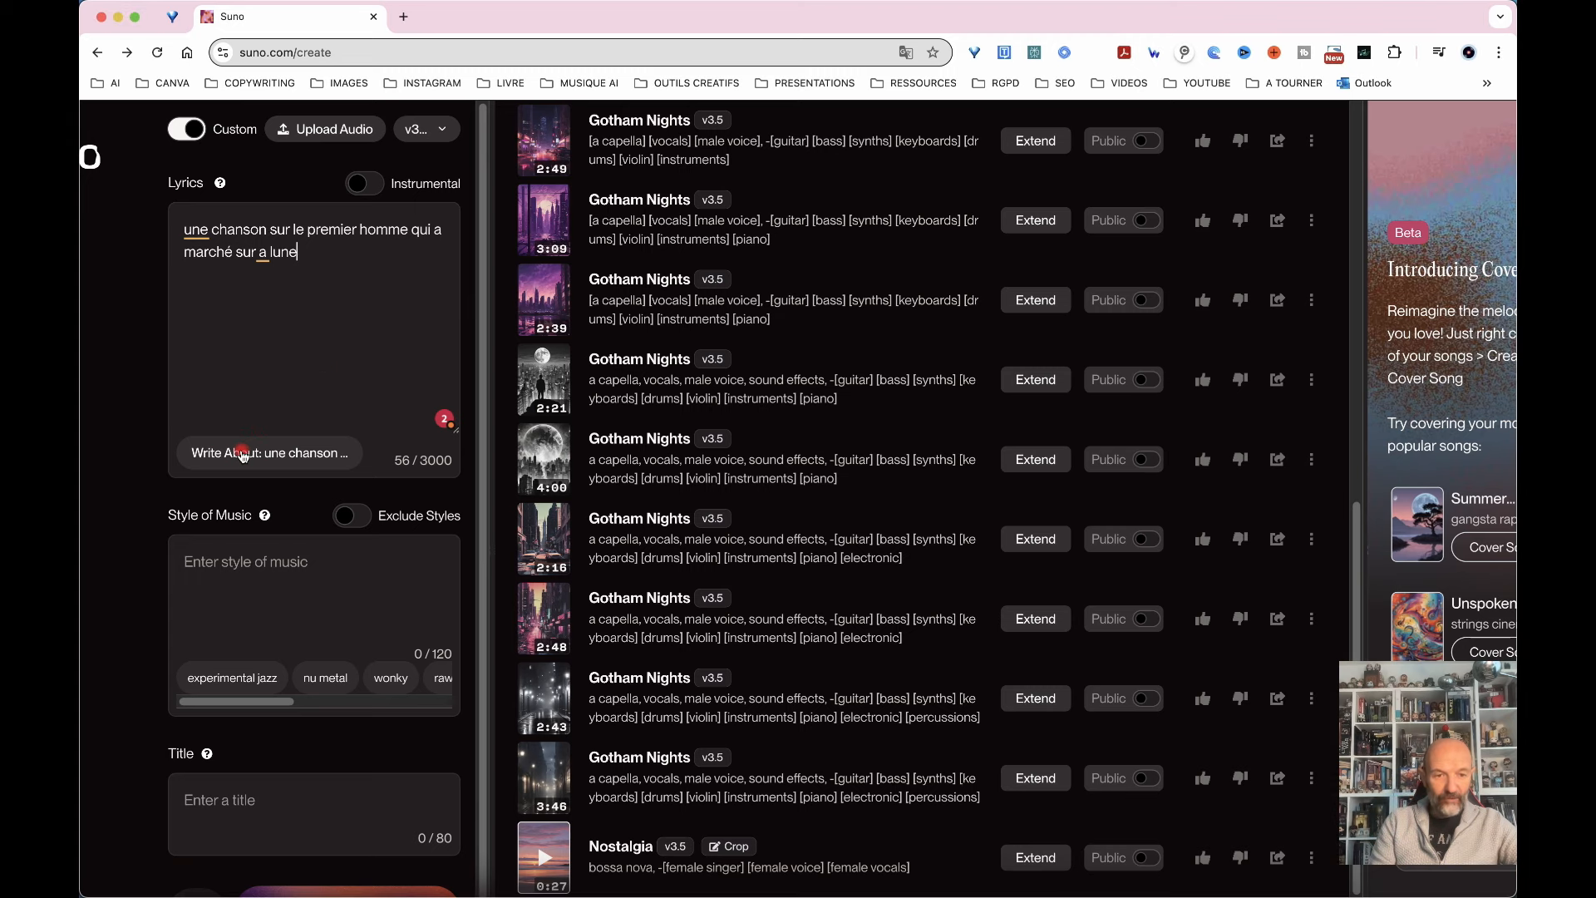
pyautogui.click(243, 457)
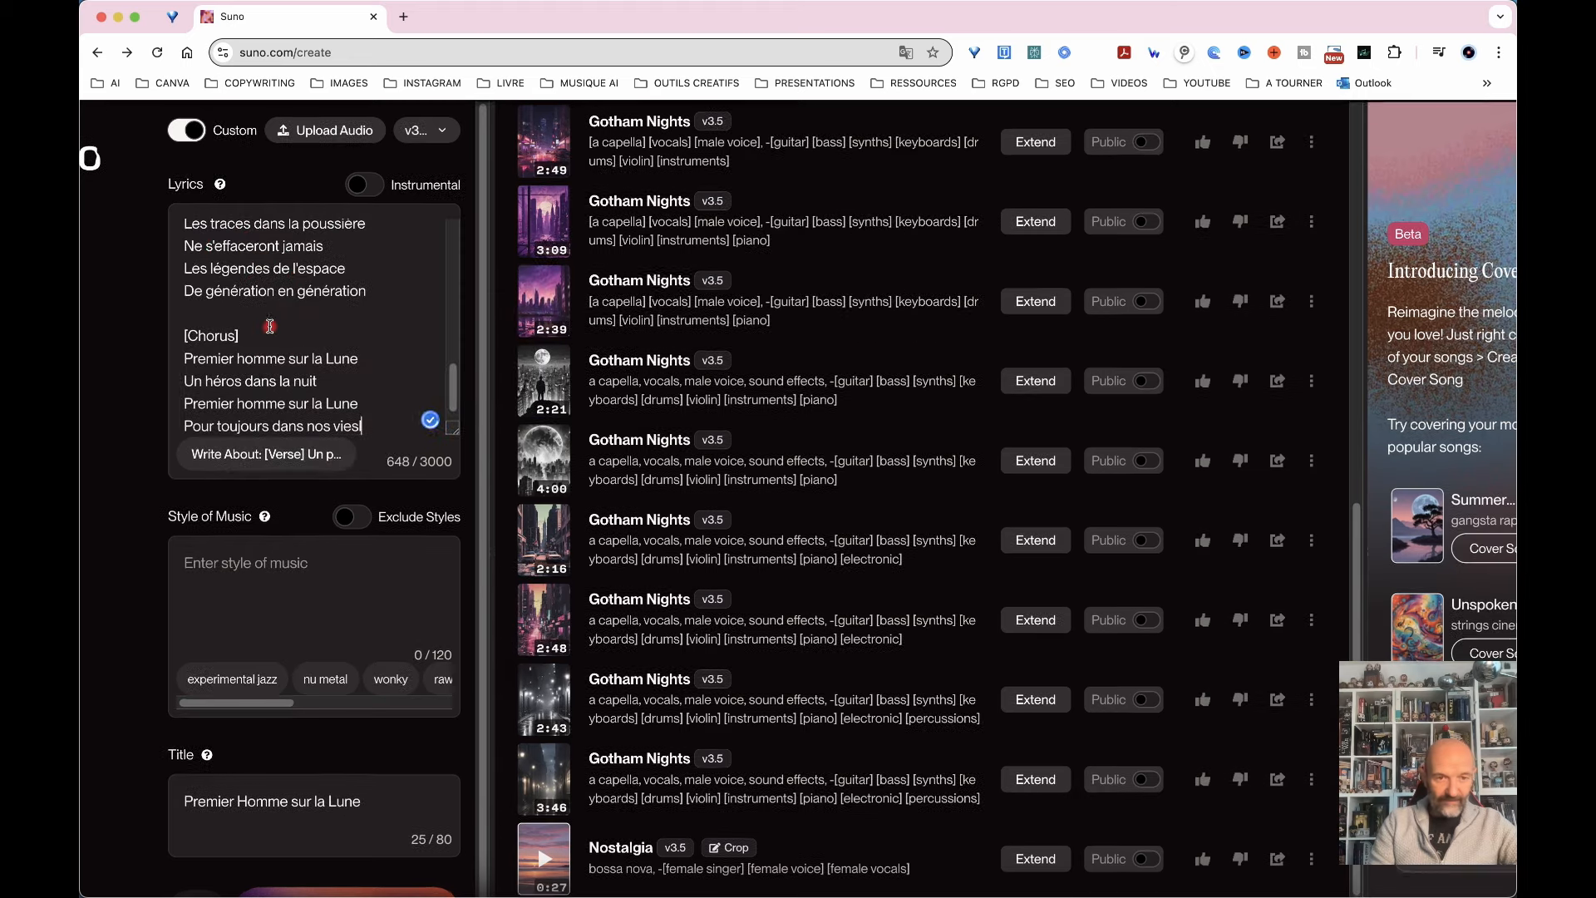
pyautogui.scroll(-1, 275, 349)
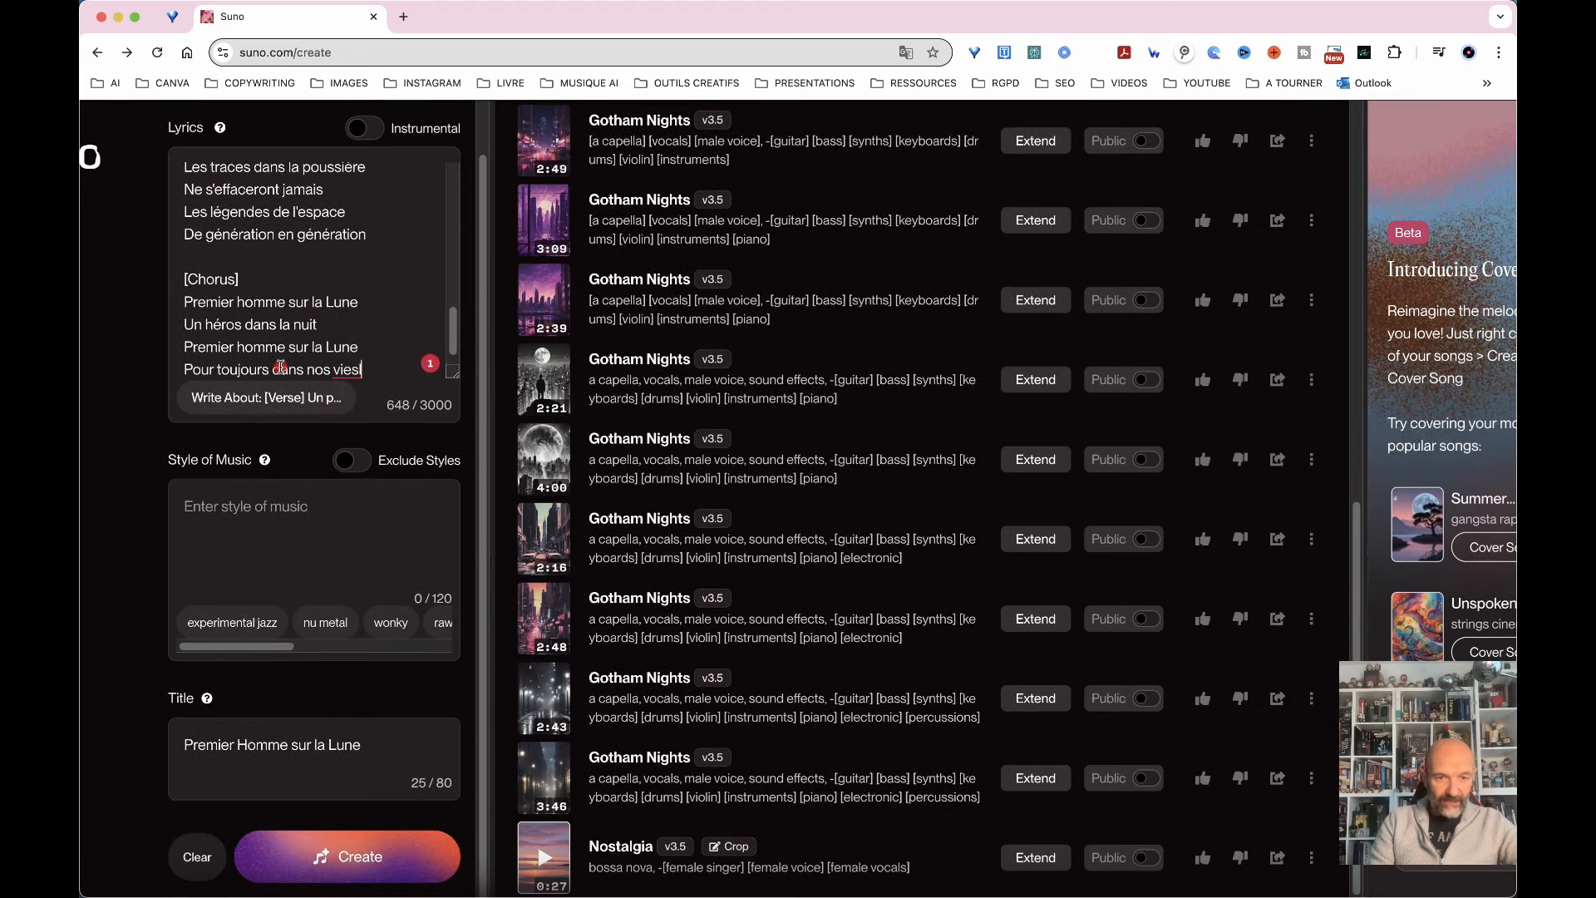
pyautogui.scroll(10, 299, 341)
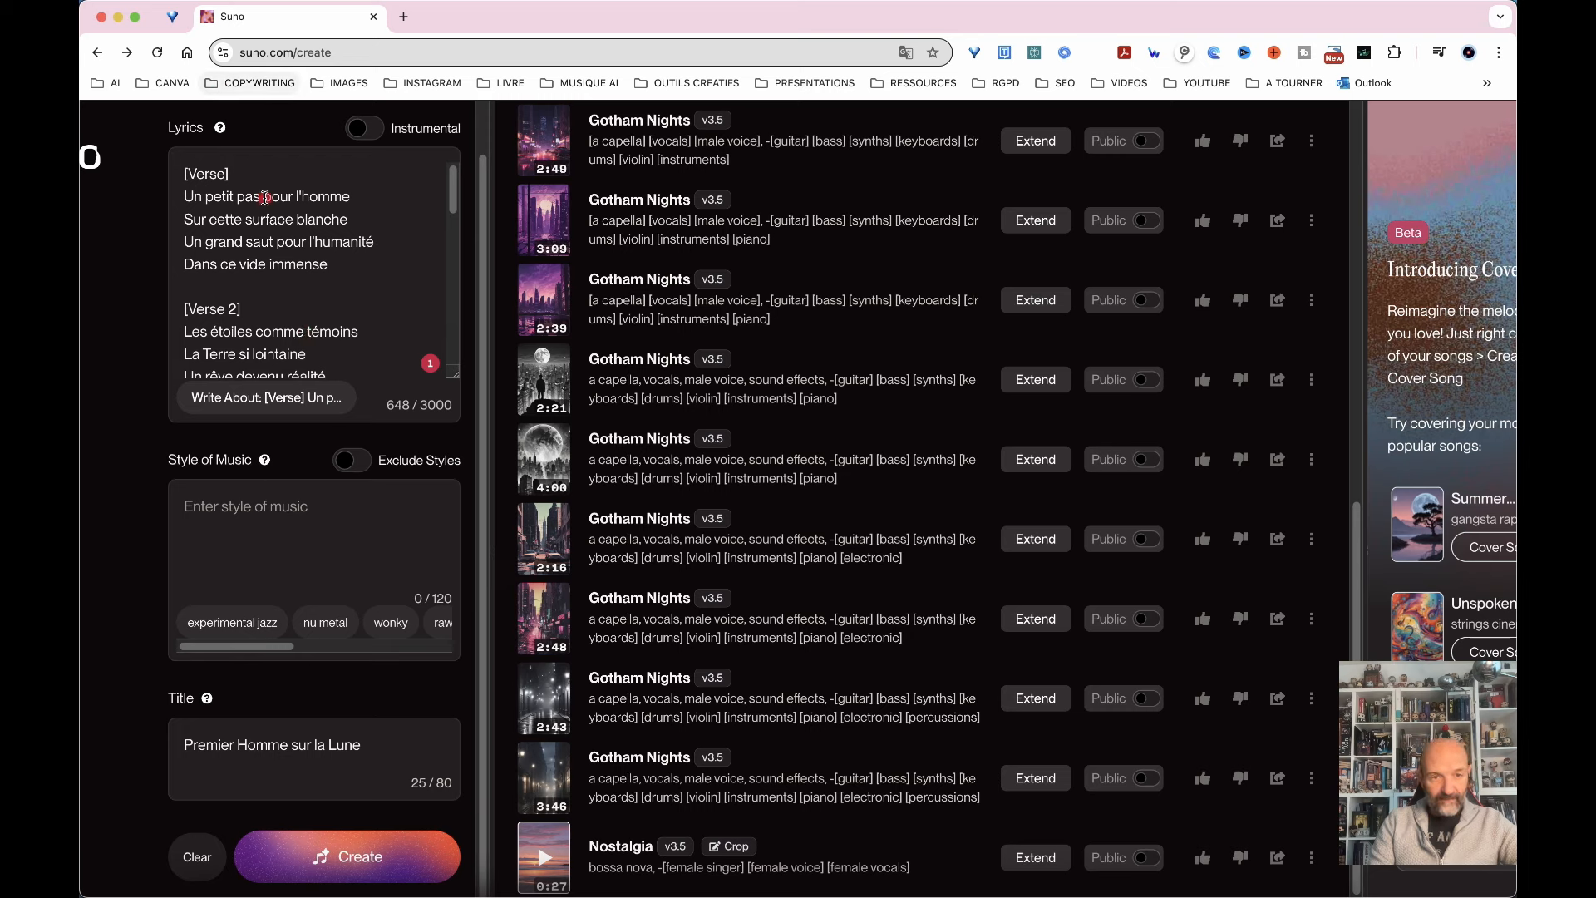
pyautogui.scroll(1, 264, 198)
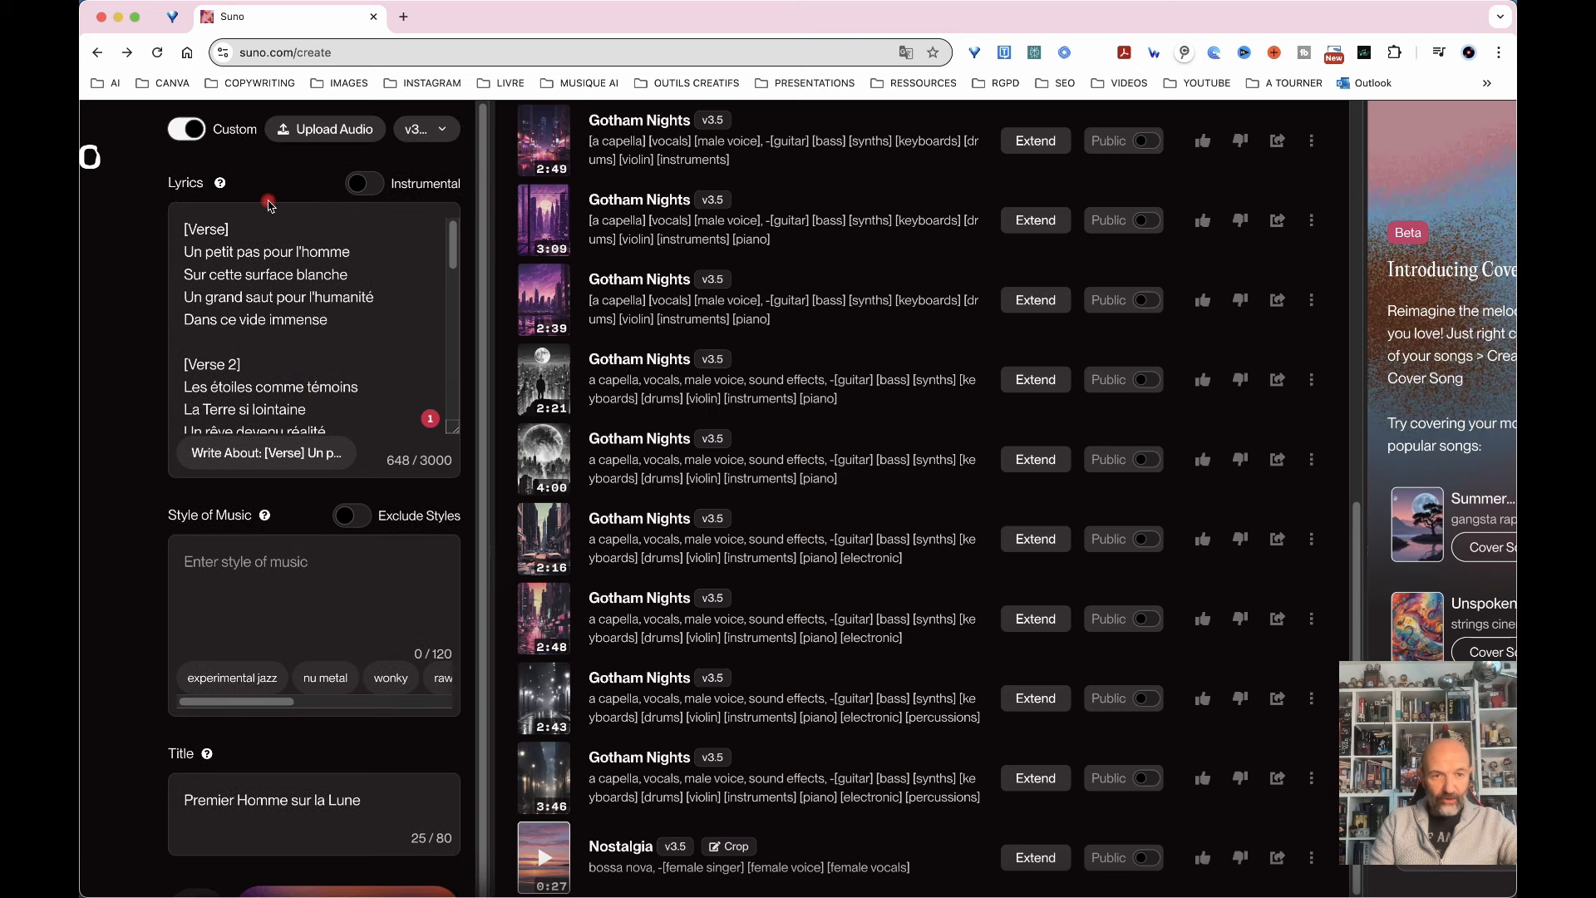
# Enable Exclude Styles for the song.
pyautogui.click(220, 561)
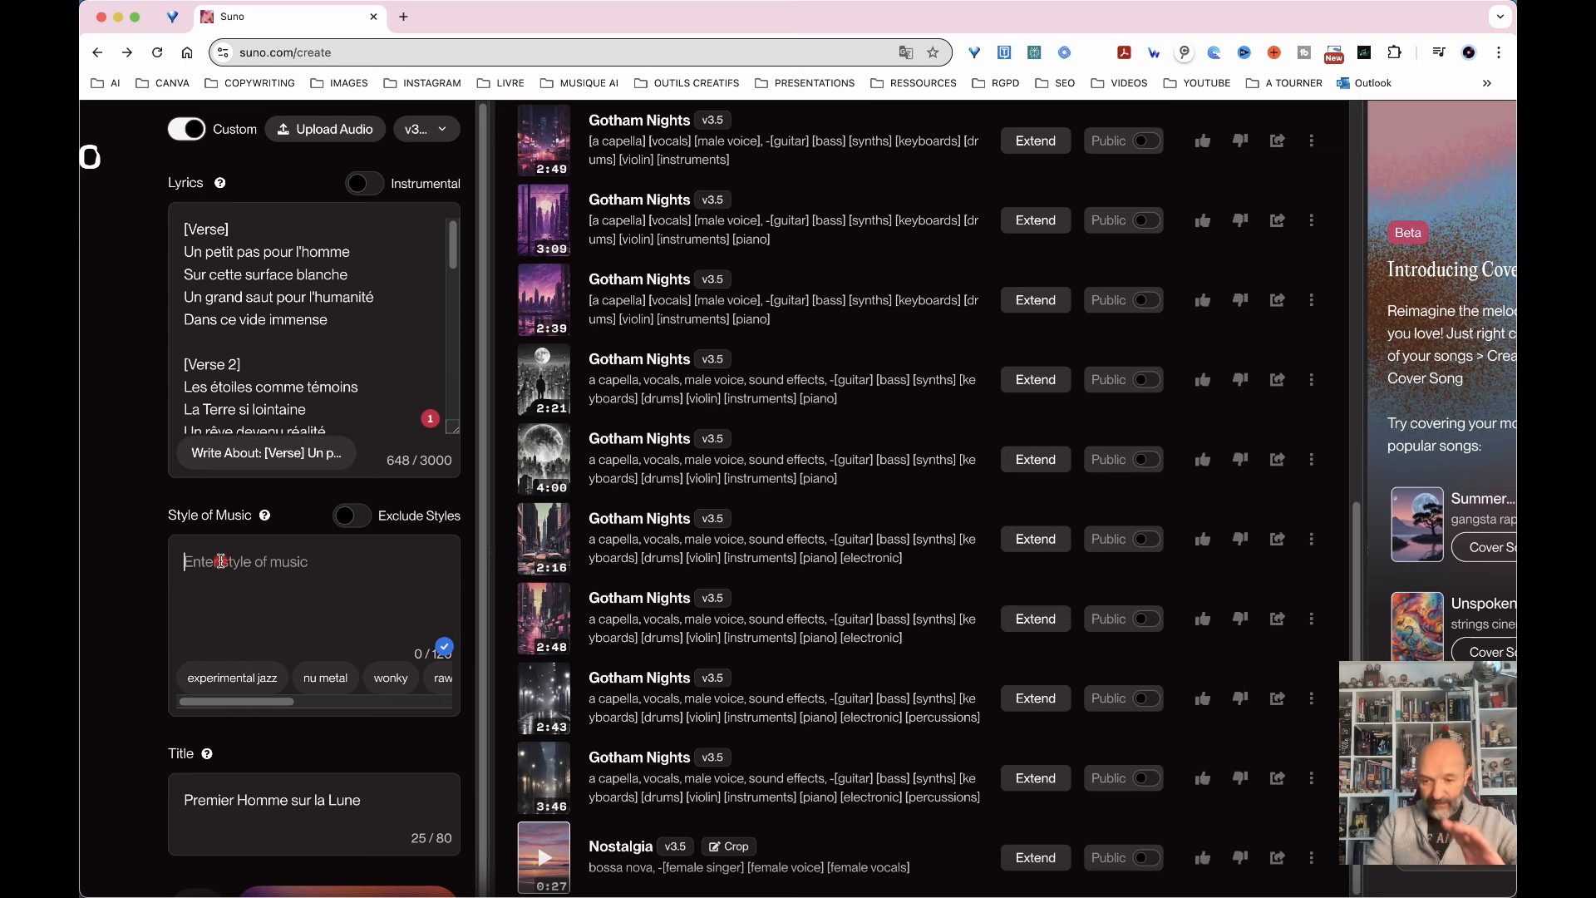
pyautogui.scroll(-1, 220, 561)
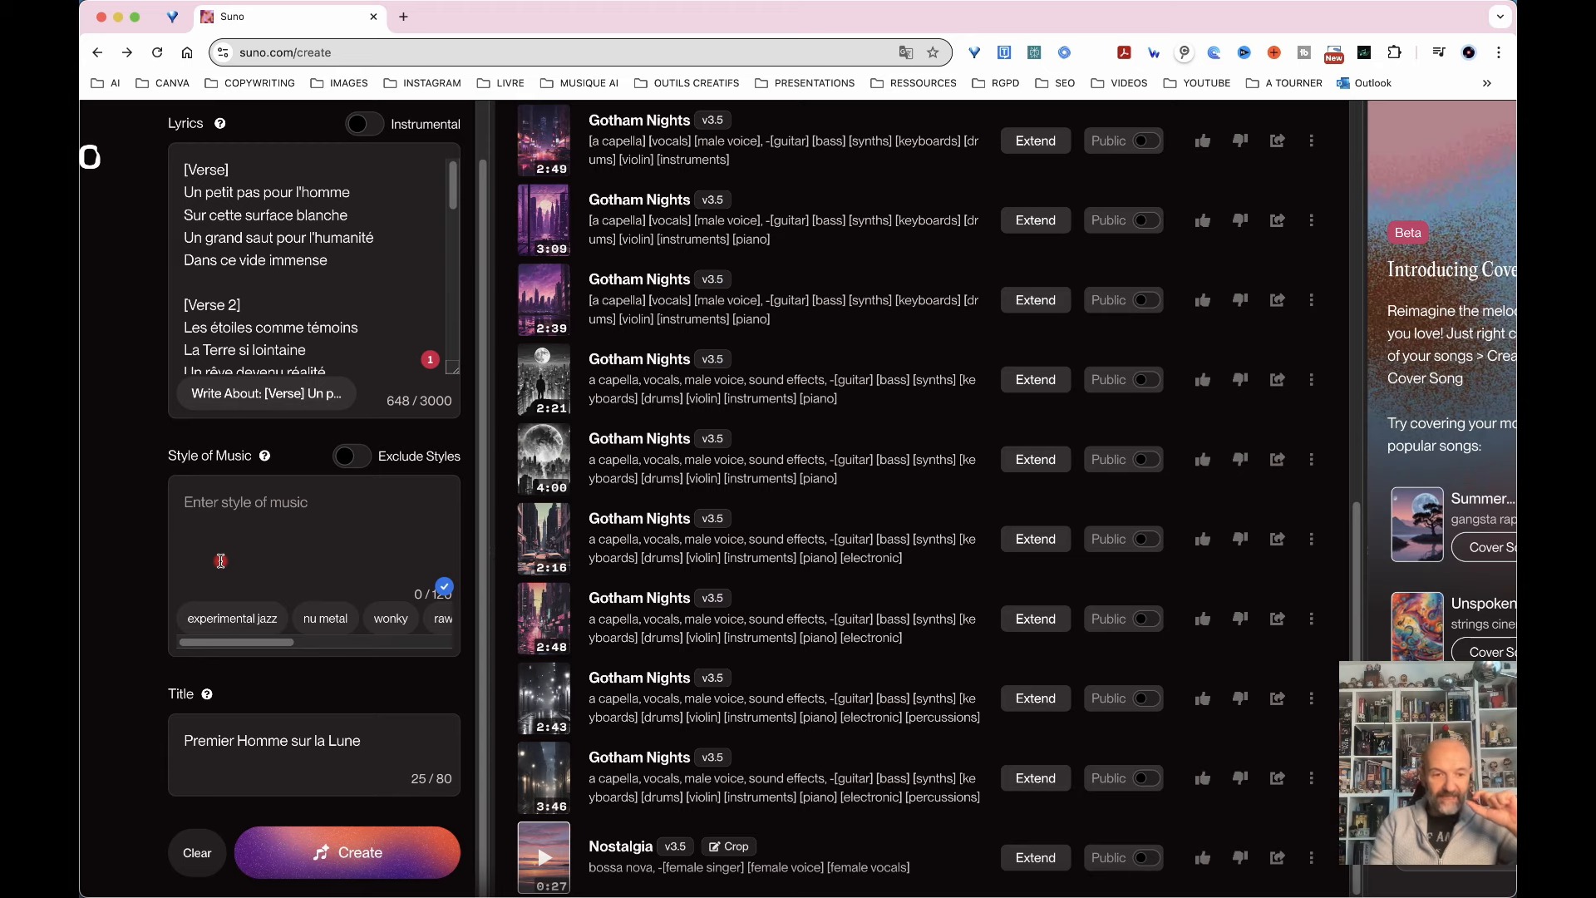
pyautogui.scroll(-2, 216, 698)
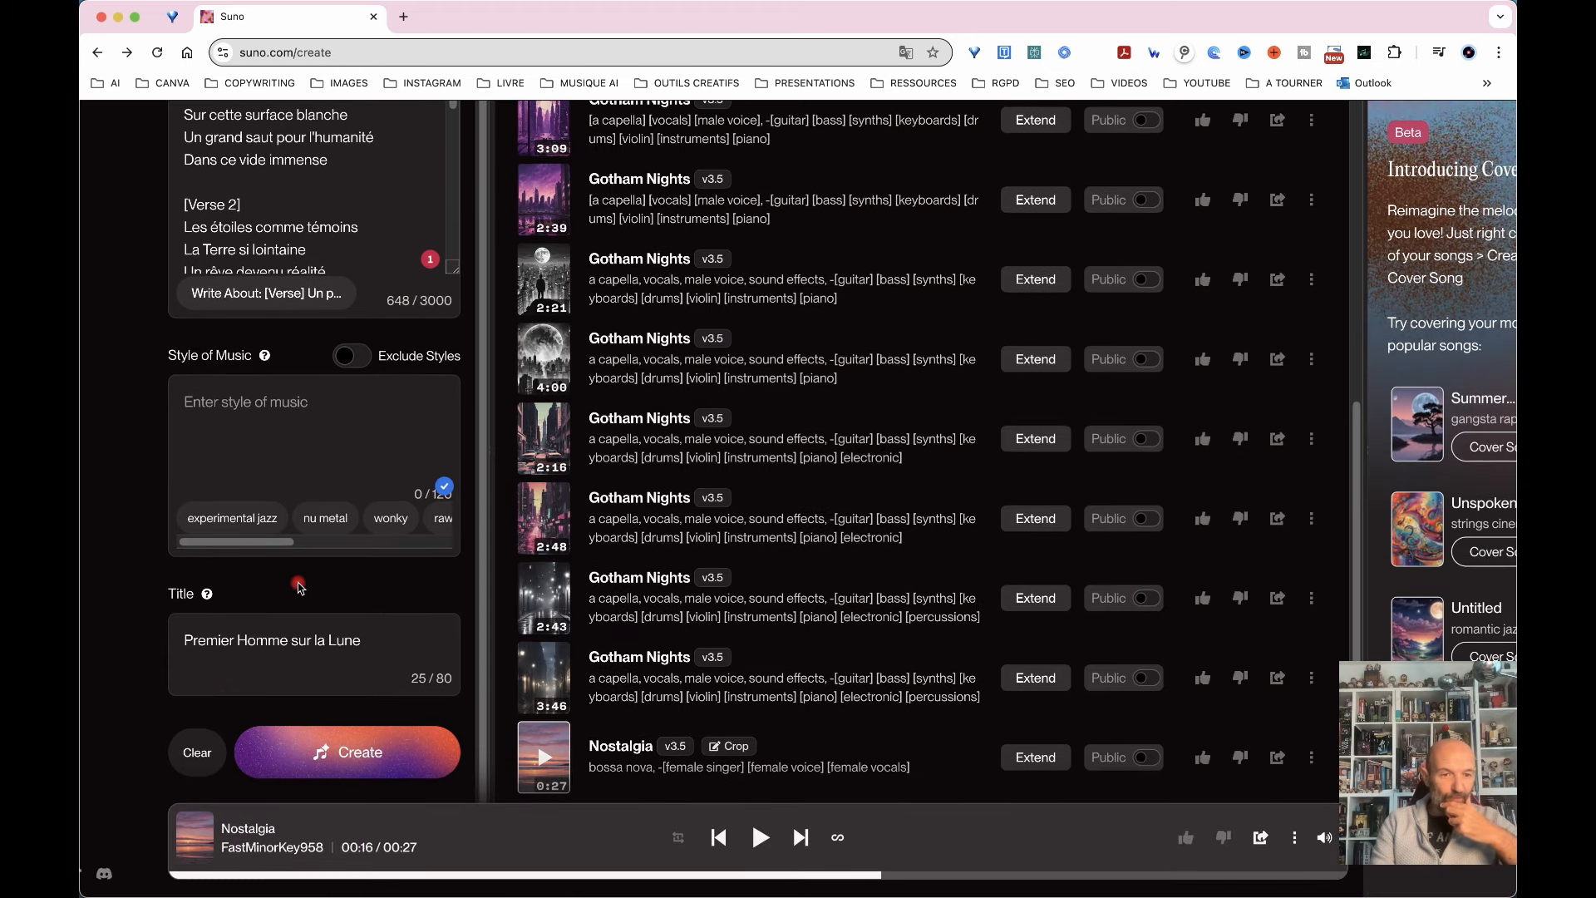
pyautogui.click(361, 364)
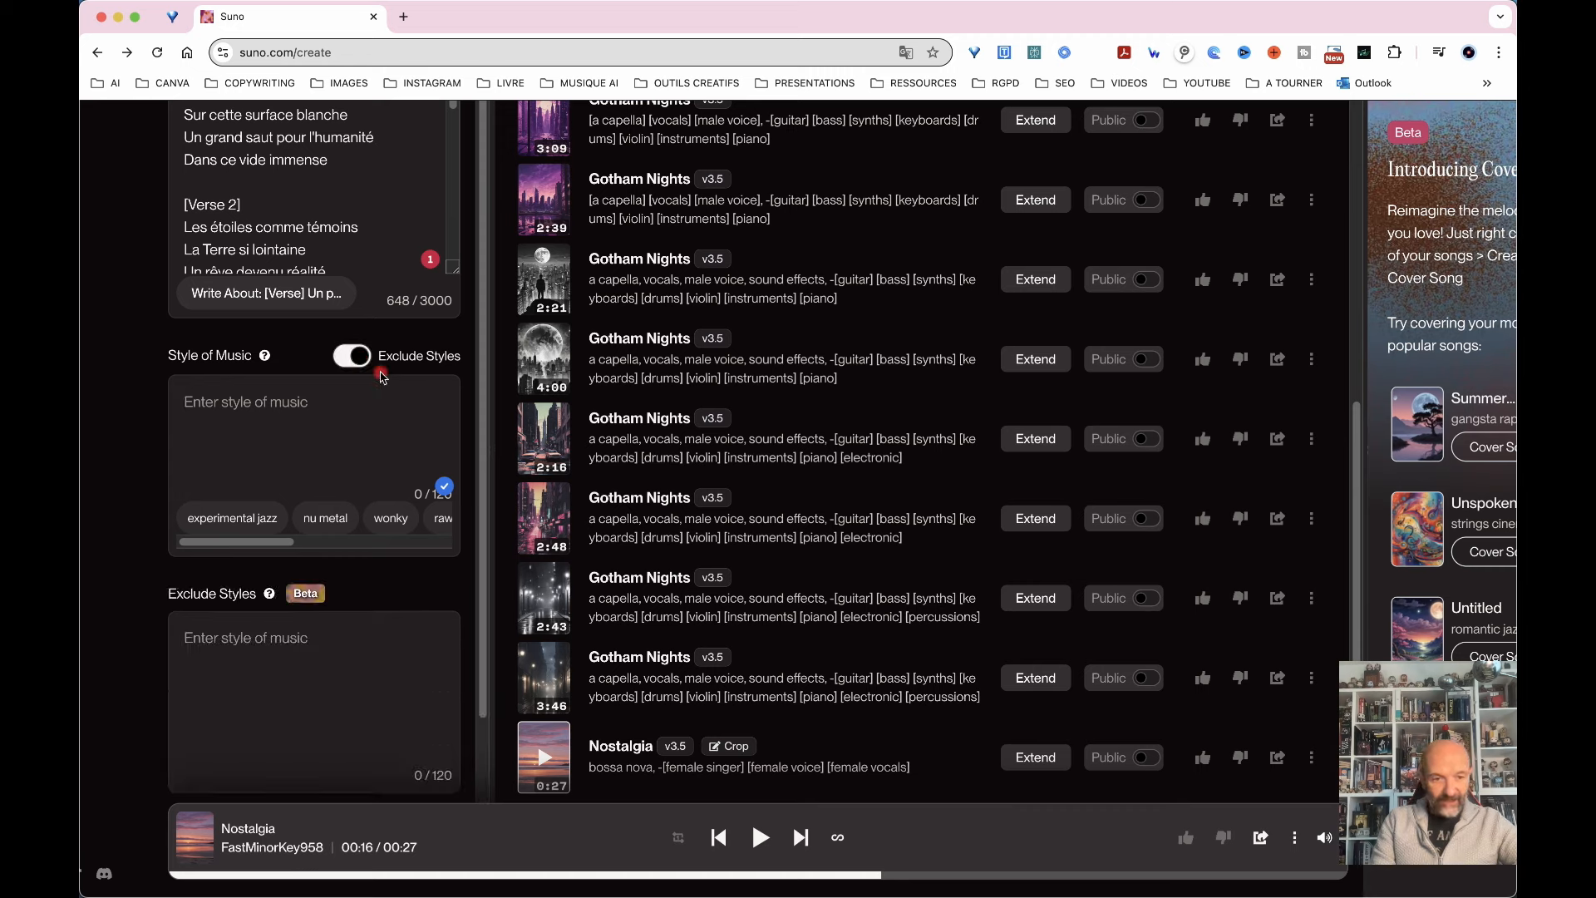
pyautogui.moveTo(307, 601)
pyautogui.click(213, 645)
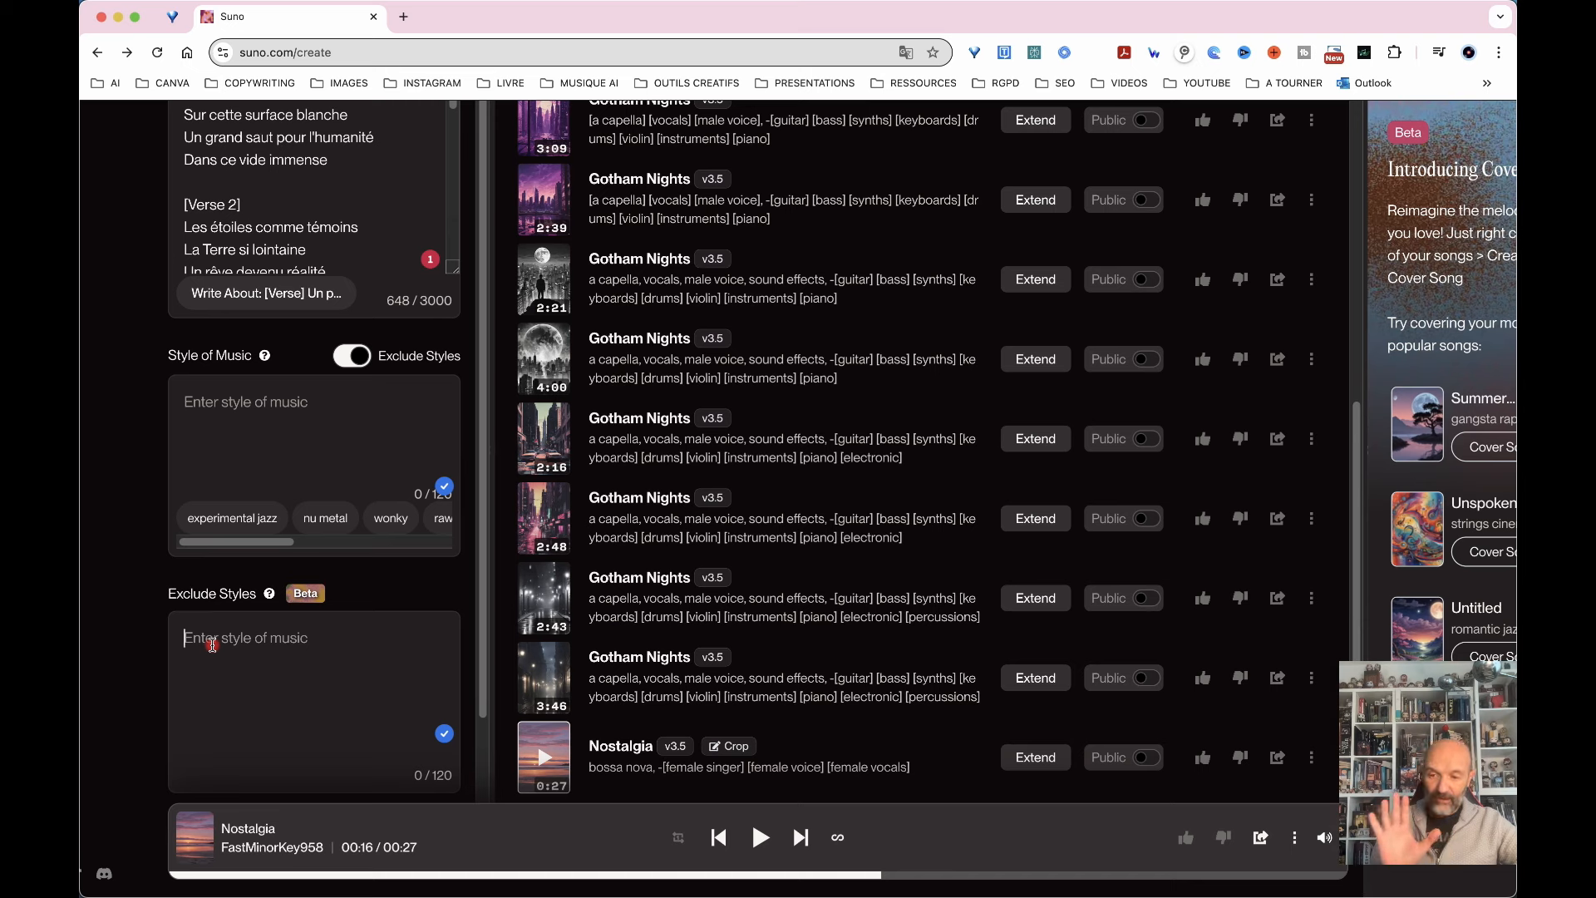
# Set the song's style of music to "electro, drum and bass".
pyautogui.click(233, 401)
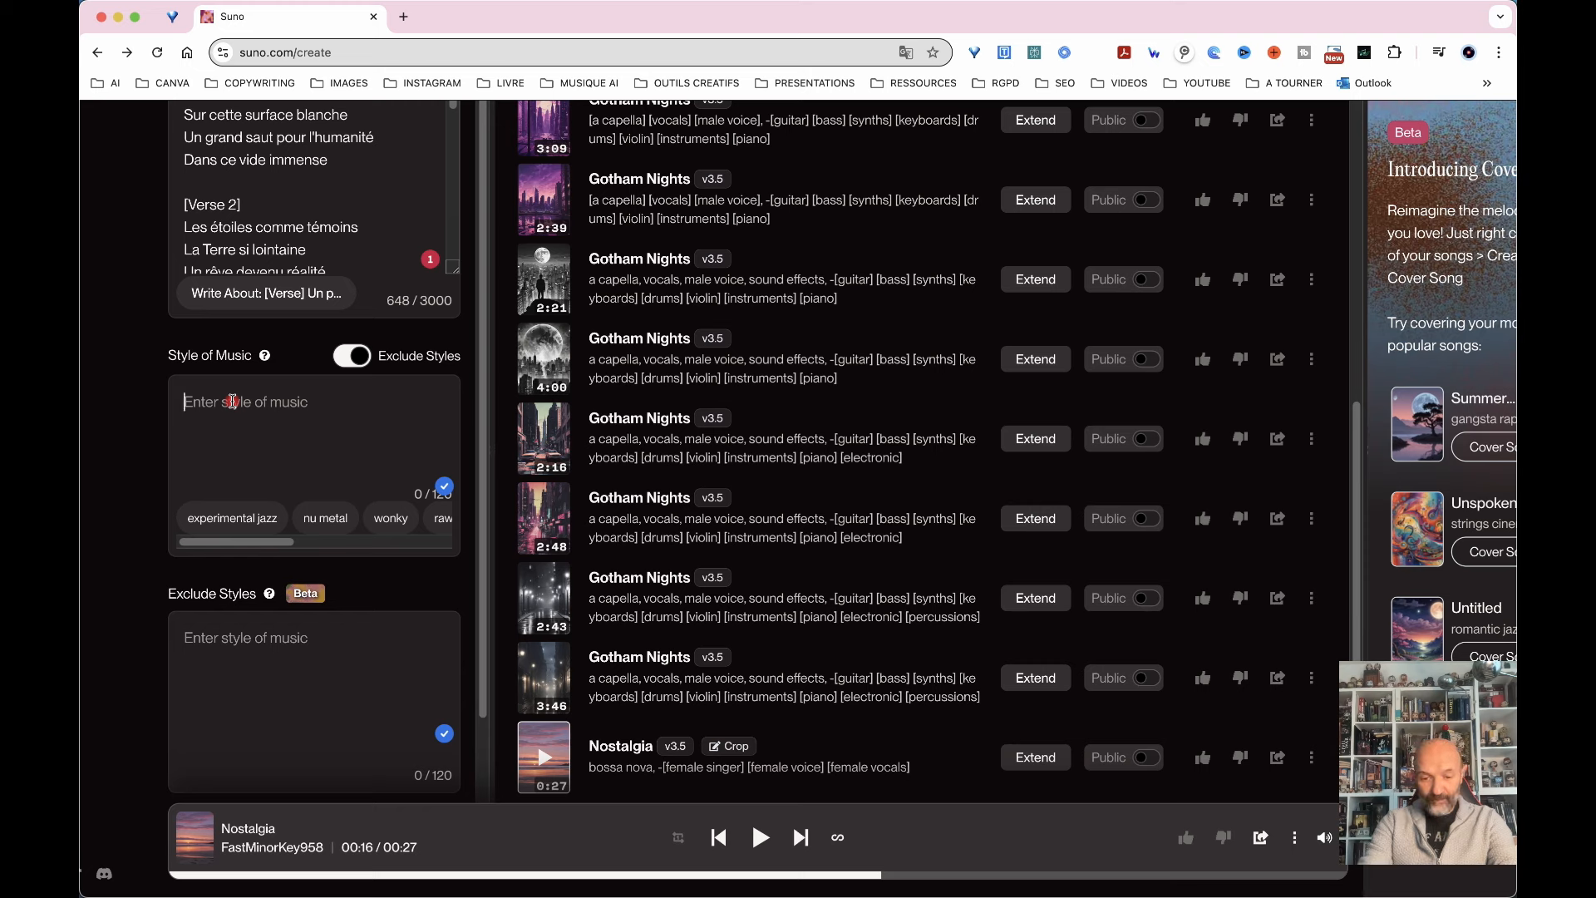
pyautogui.write('electr')
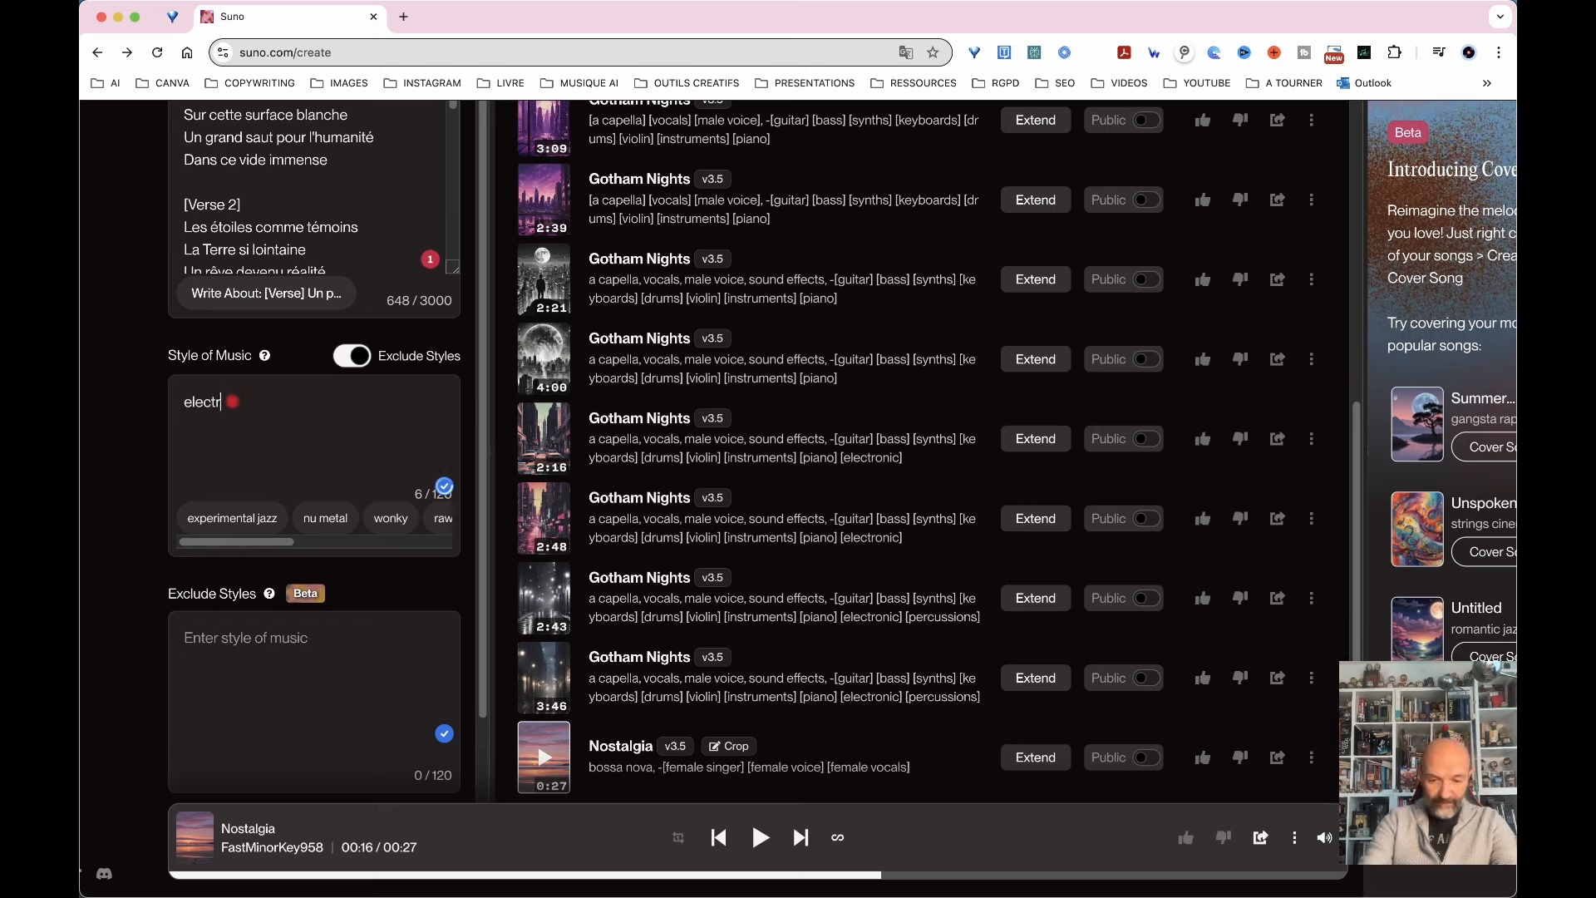
pyautogui.write('o, d')
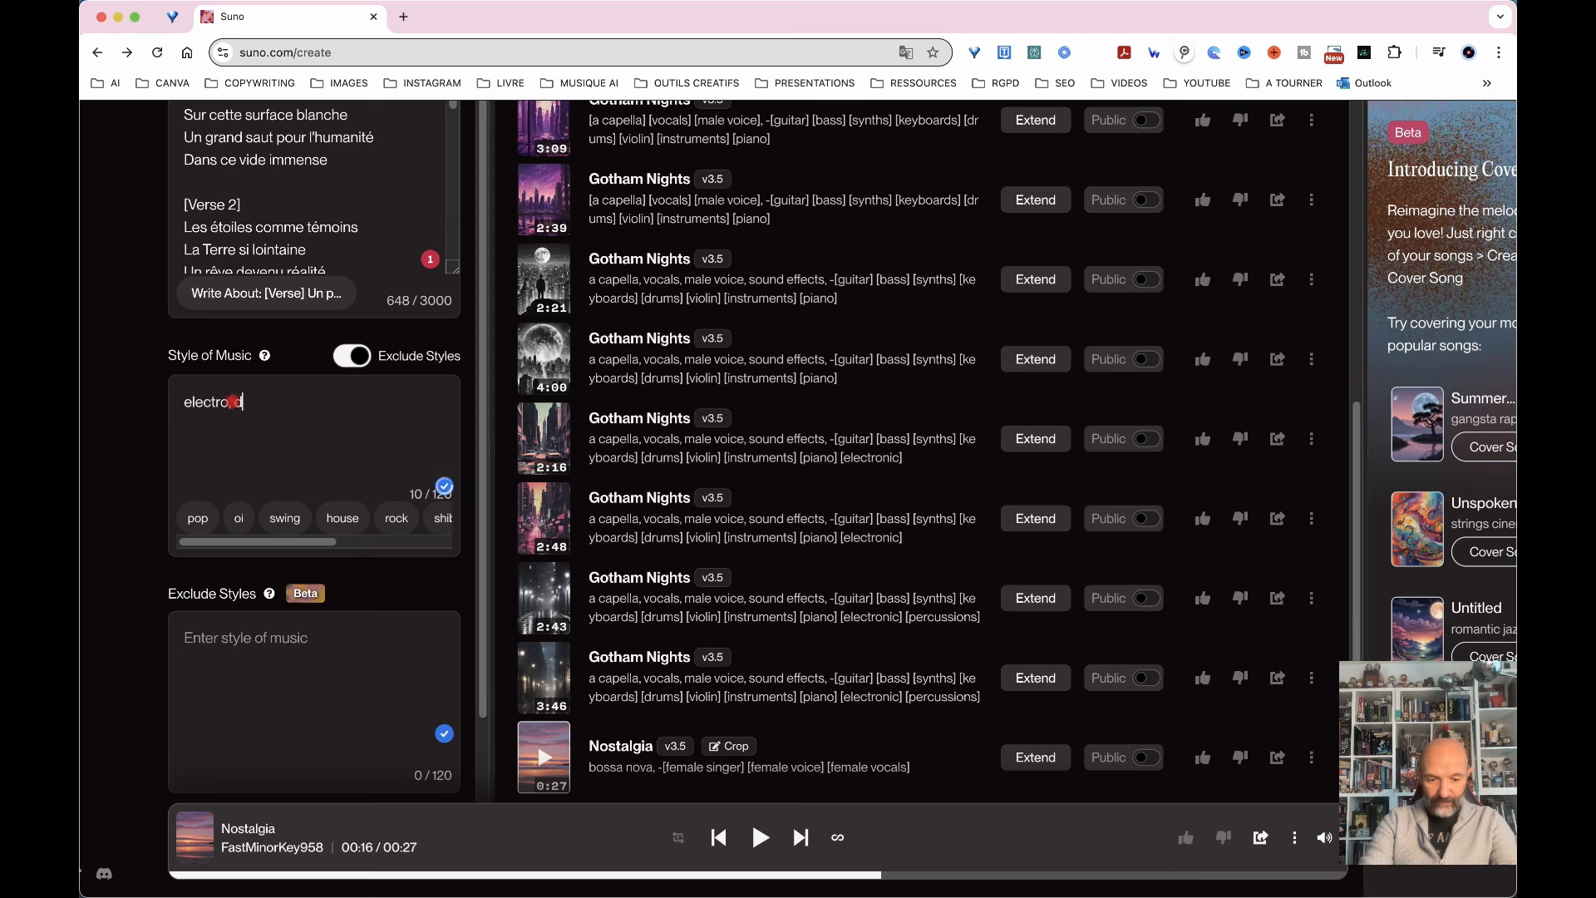
pyautogui.write('rum and b')
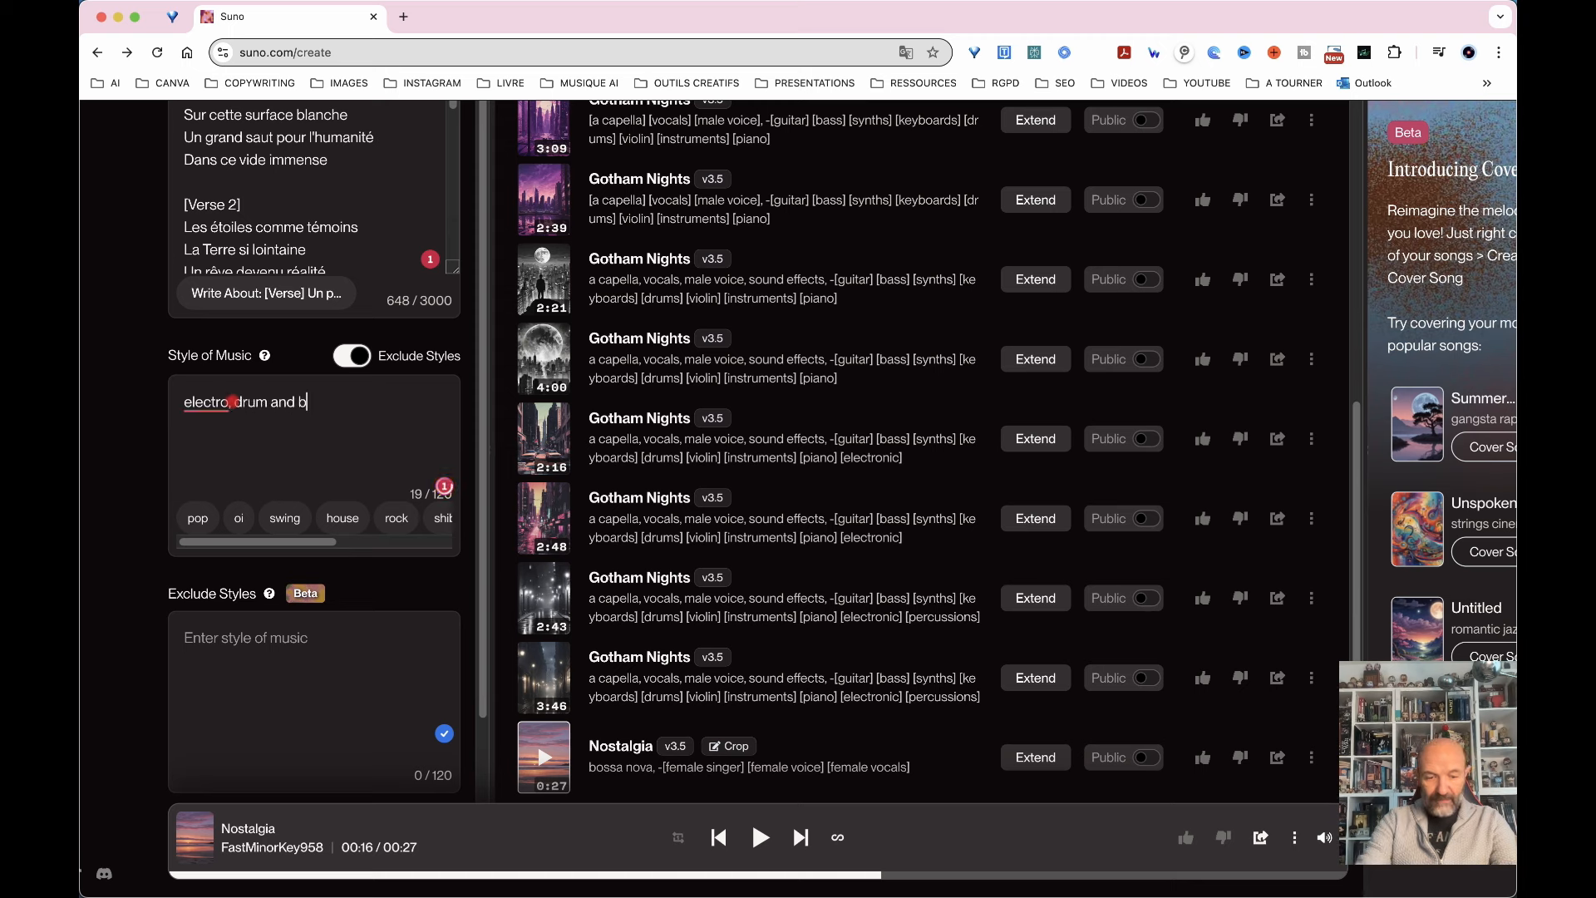
pyautogui.write('ass')
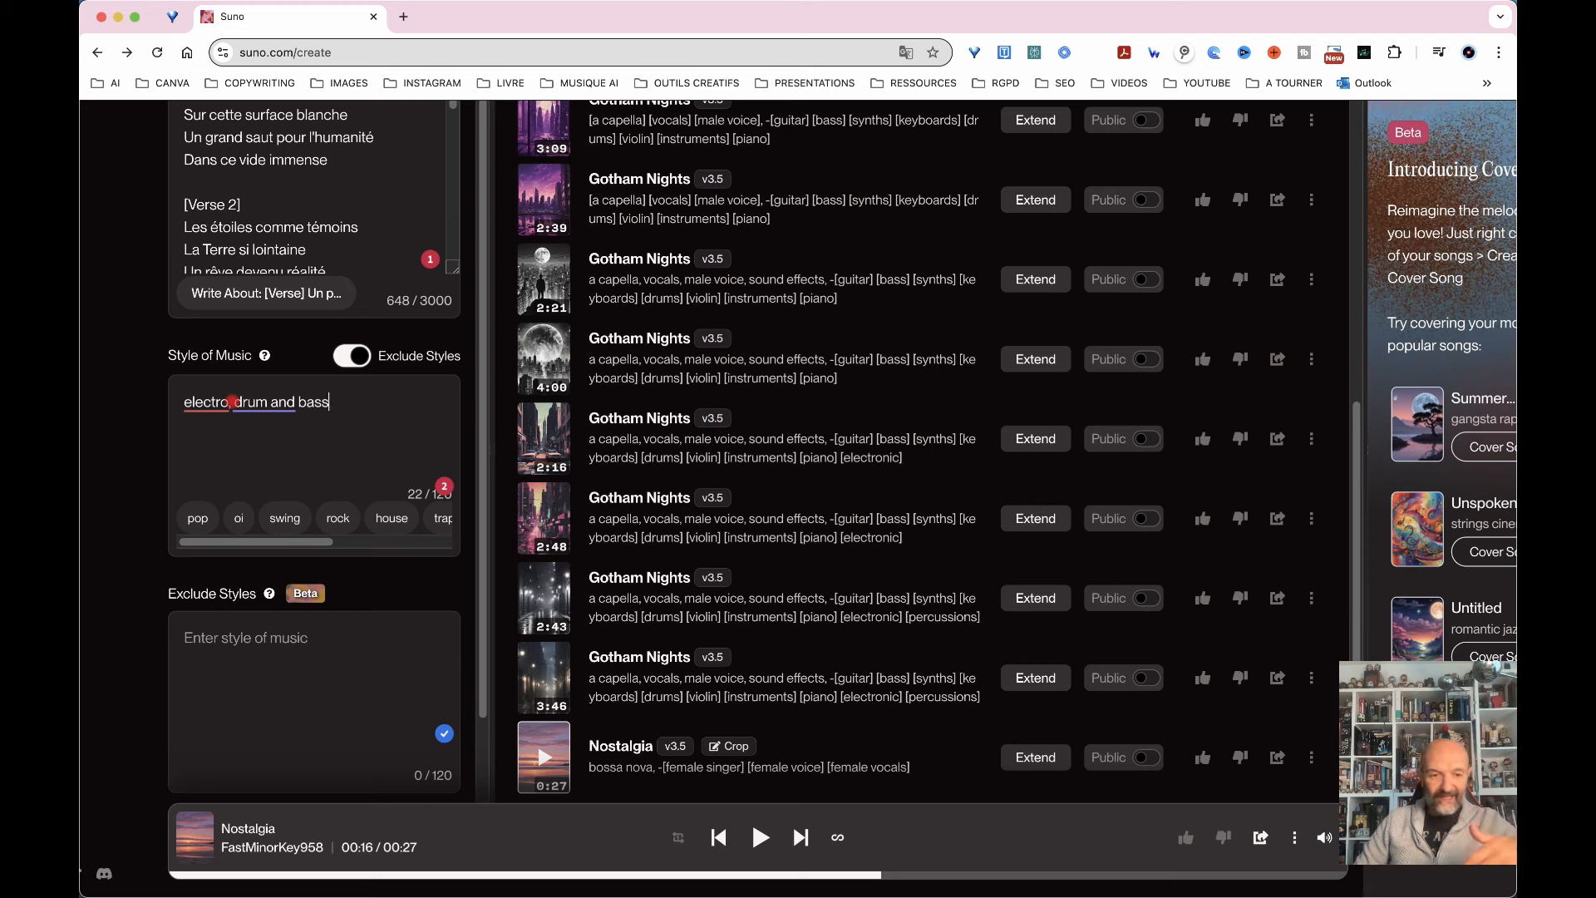
# Set the excluded styles to "eurodance, pop, male vocals, male voice".
pyautogui.click(222, 649)
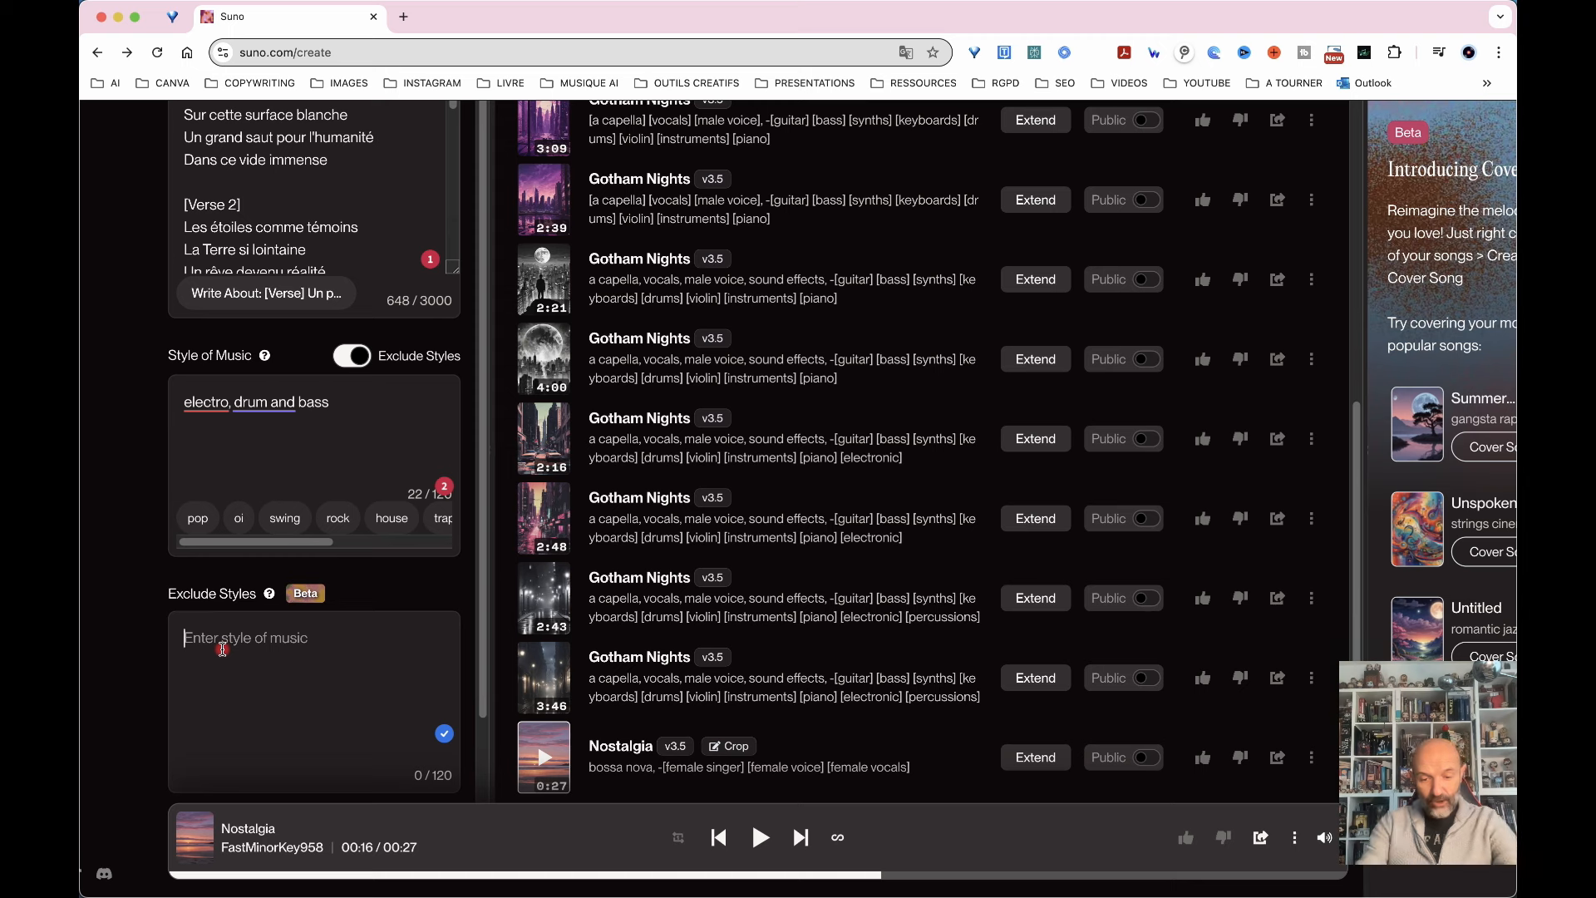
pyautogui.write('euro')
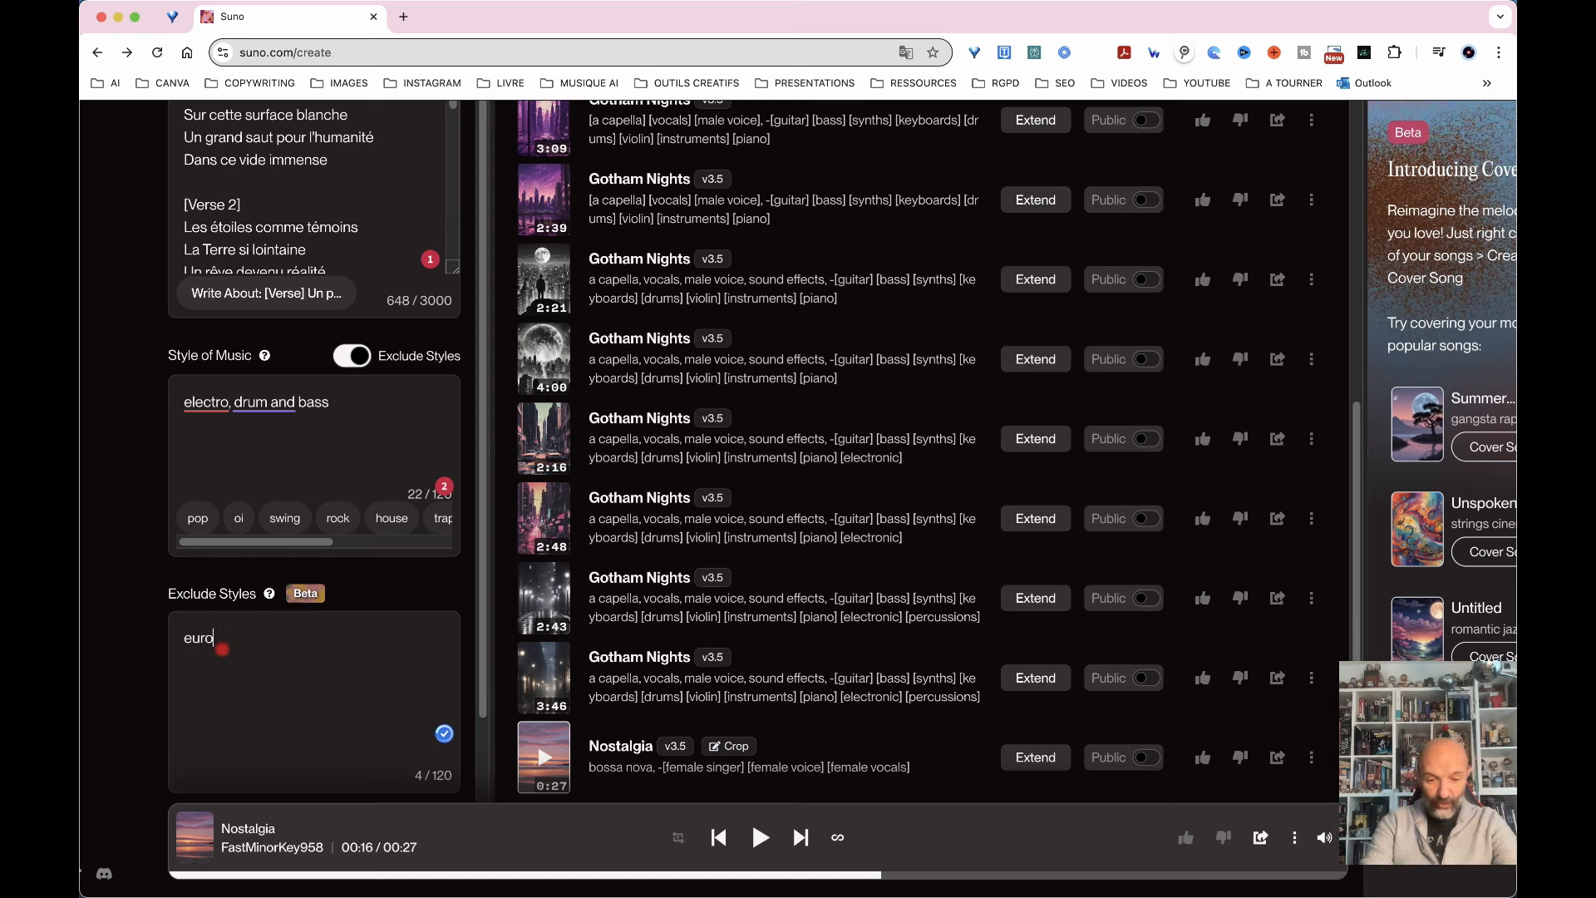
pyautogui.write('dance')
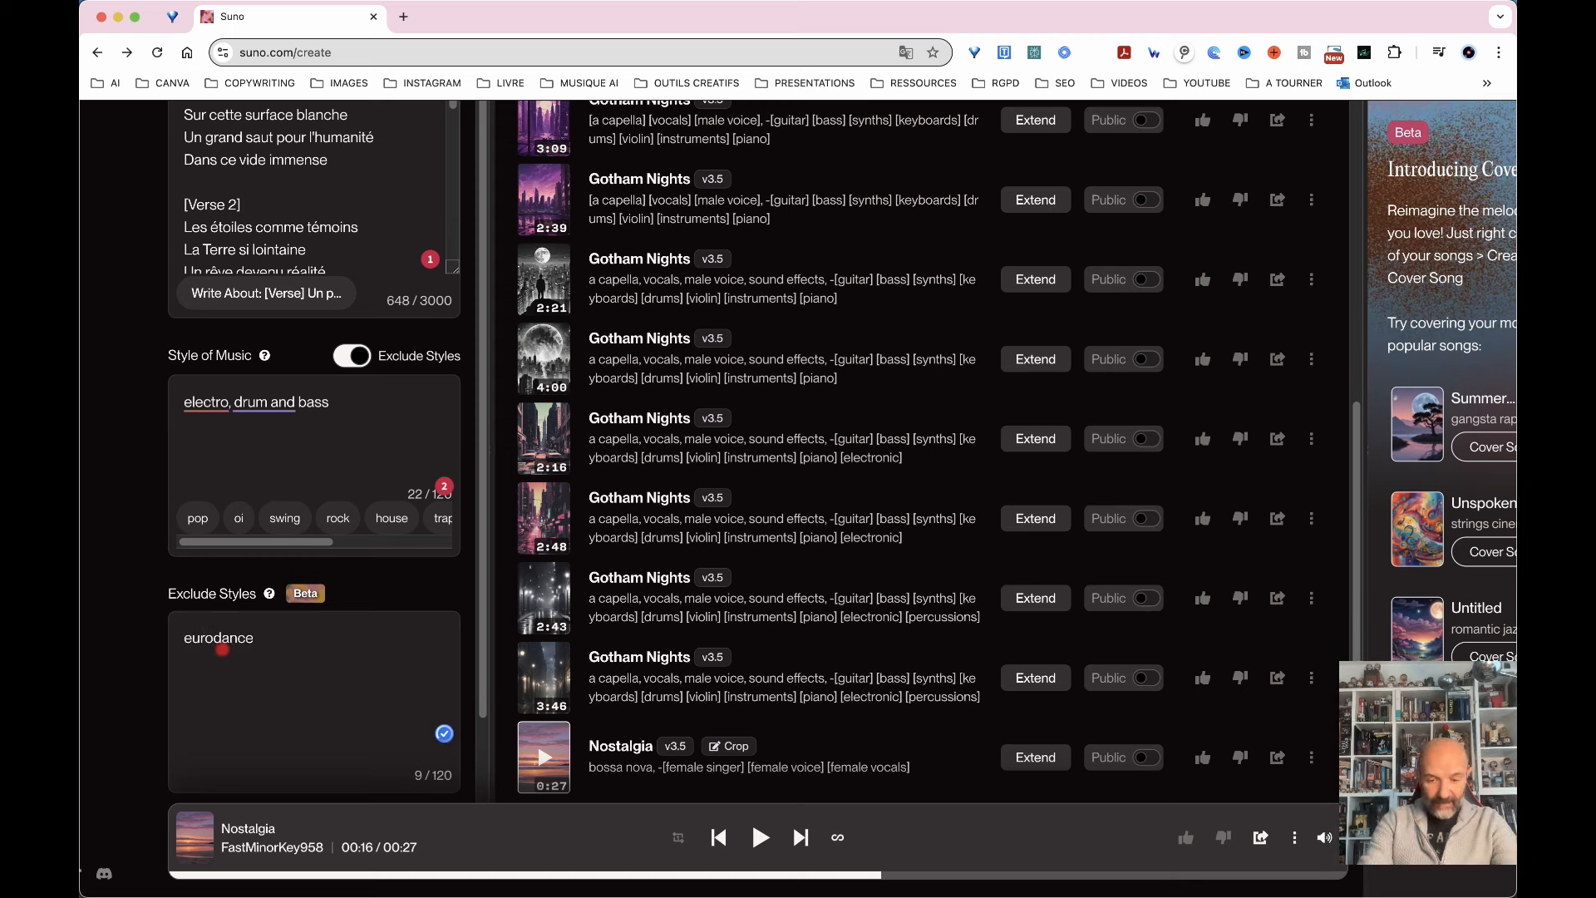
pyautogui.write(', pop')
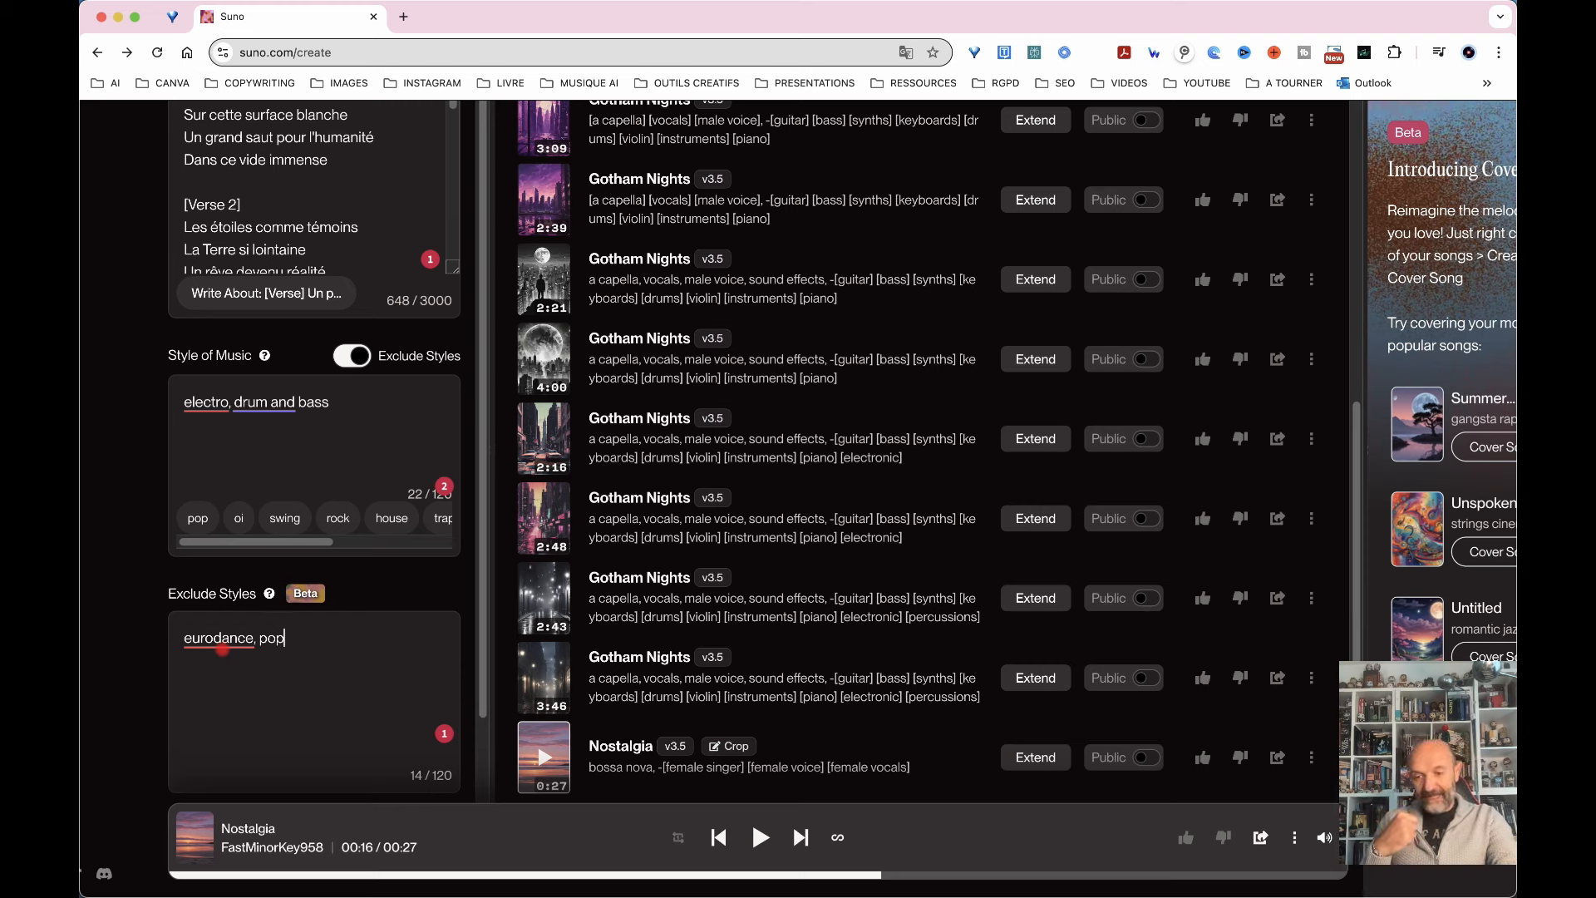
pyautogui.write(',')
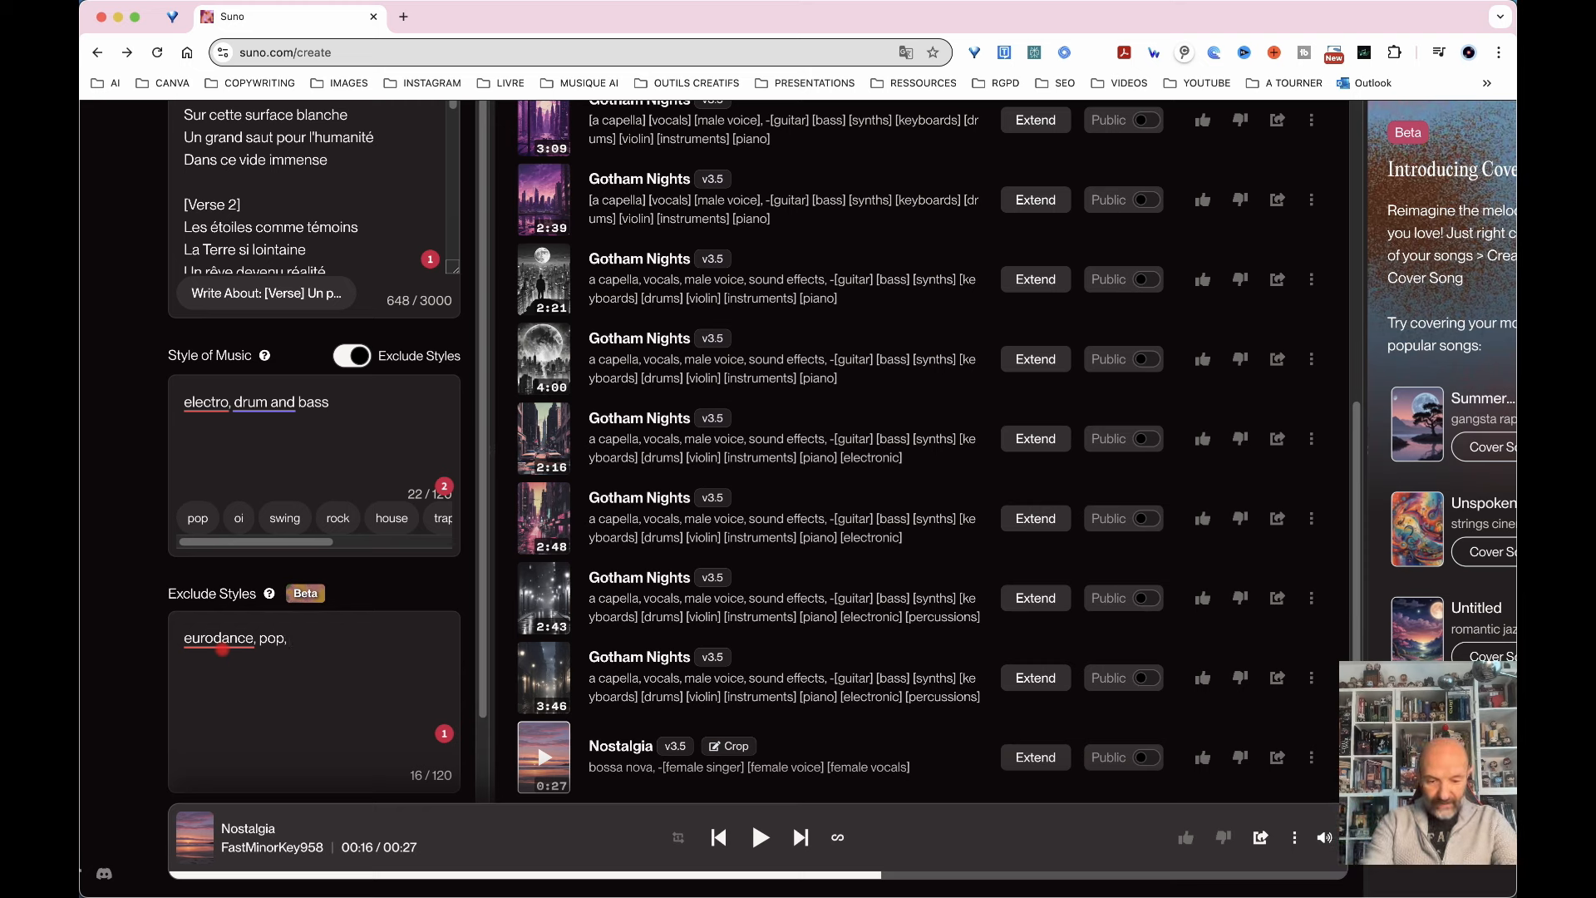
pyautogui.write('male v')
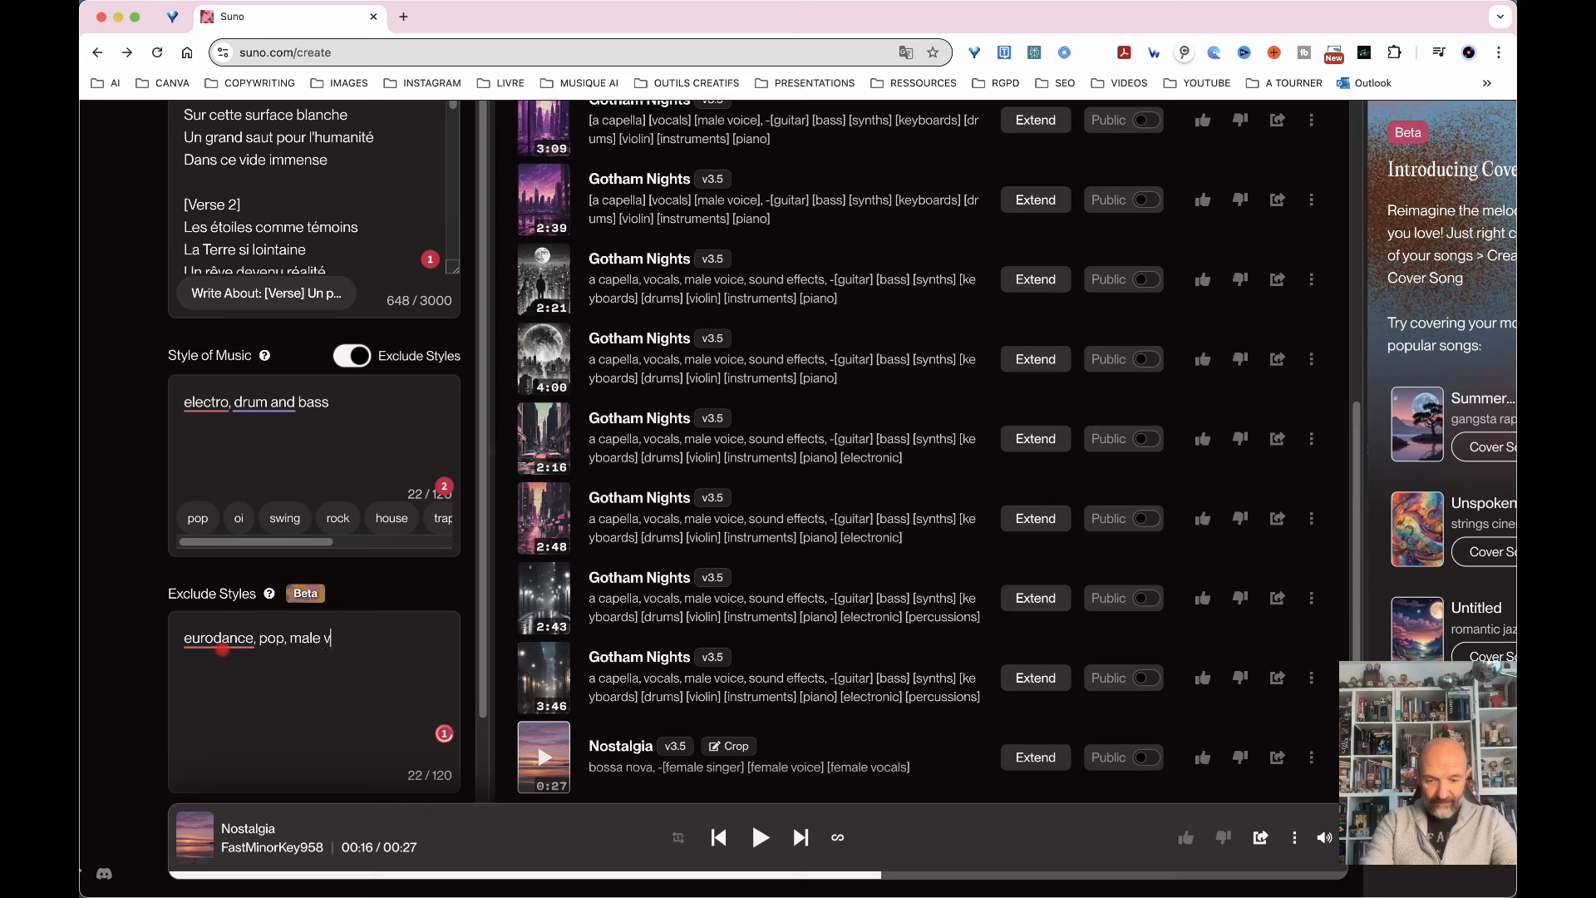
pyautogui.write('ocals, male voic')
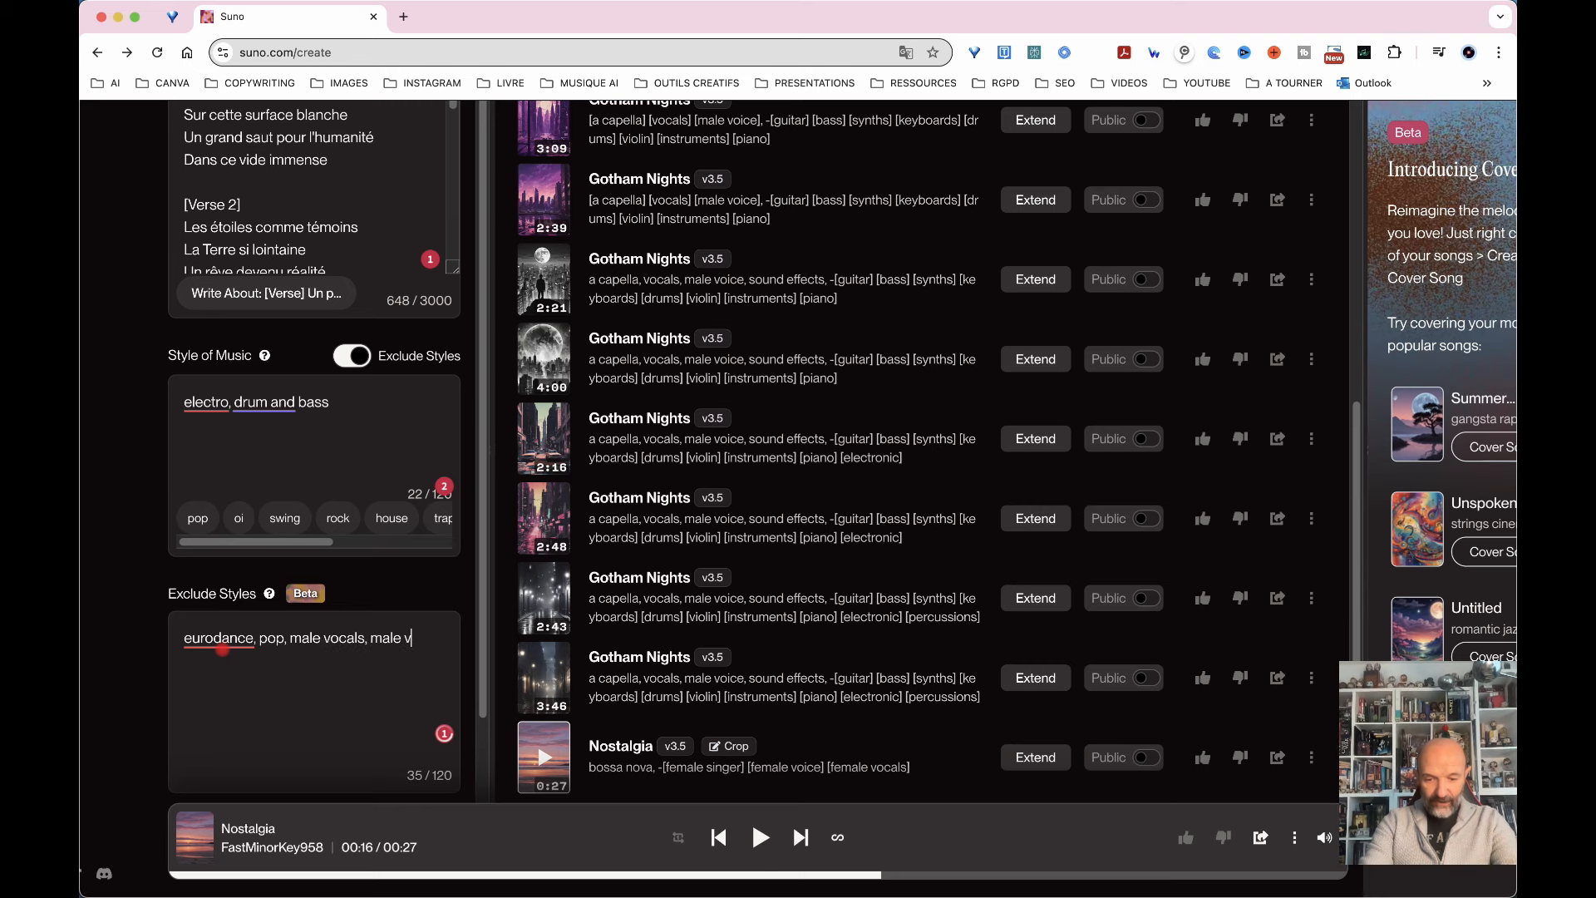
pyautogui.write('e')
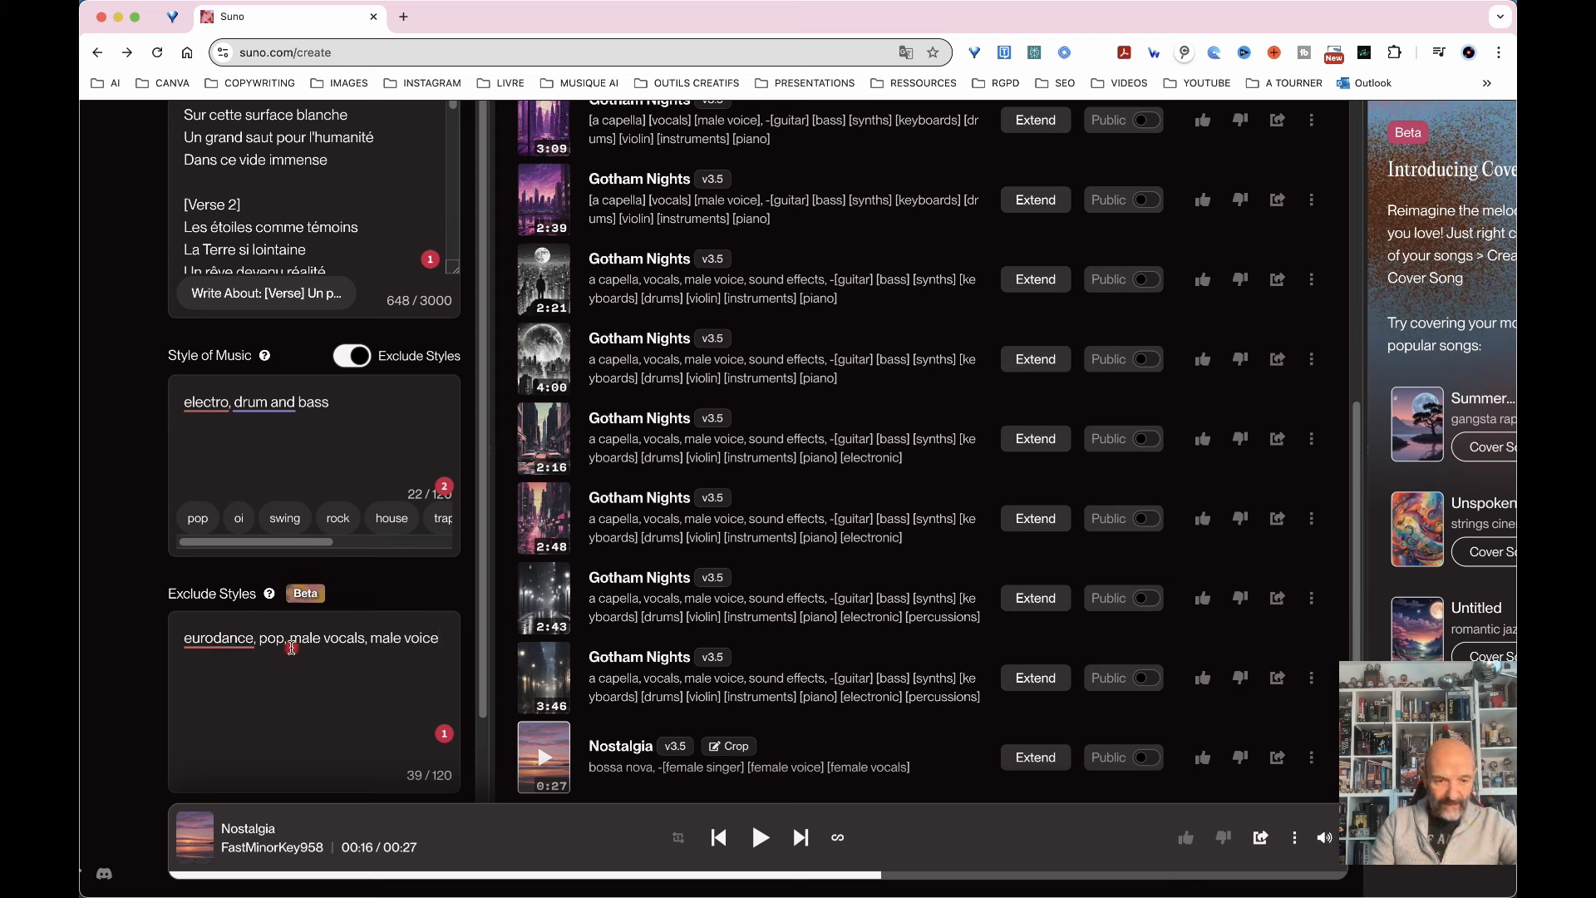
# Copy the two male voice terms from the excluded styles into the style of music and change them to "female vocals, female voice".
pyautogui.moveTo(291, 647); pyautogui.dragTo(440, 644)
pyautogui.press('super+c')
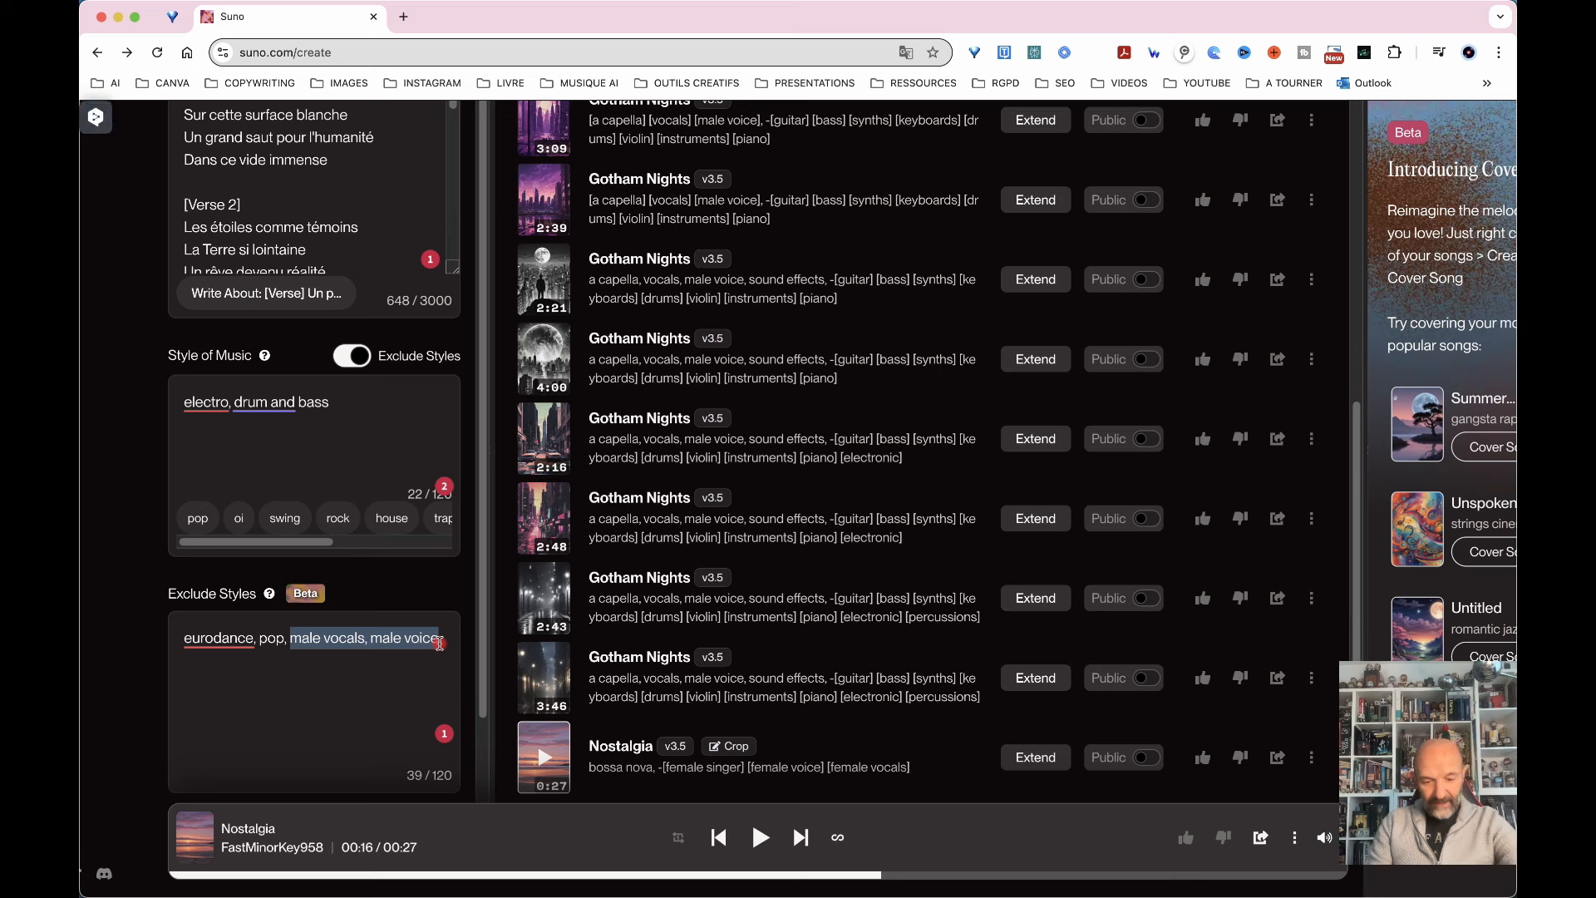
pyautogui.click(343, 394)
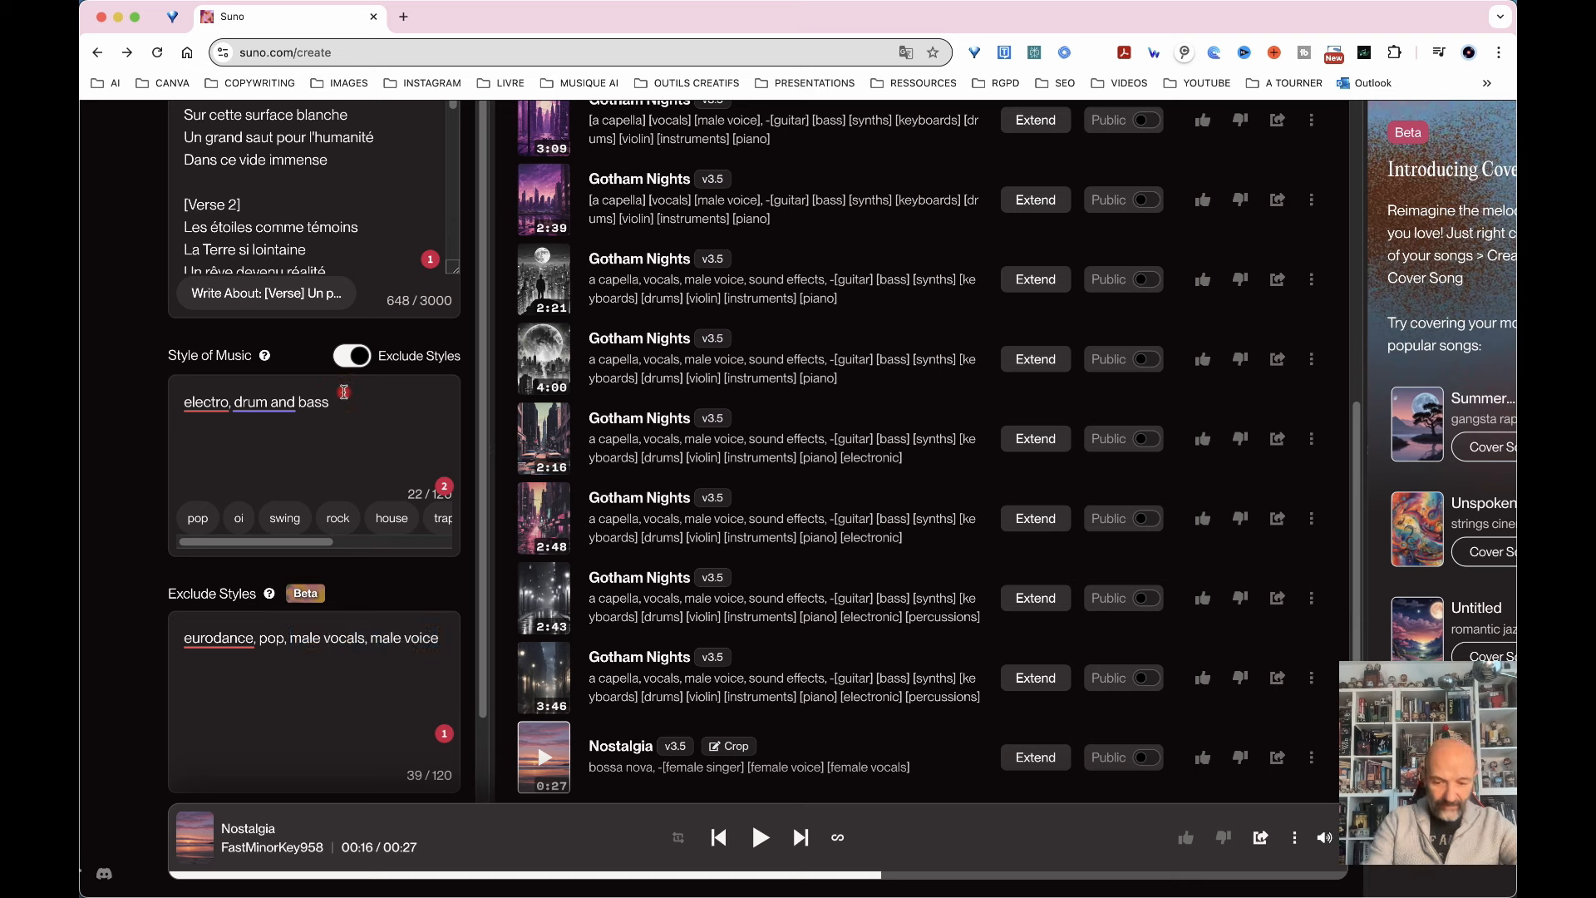
pyautogui.write(',')
pyautogui.press('super+v')
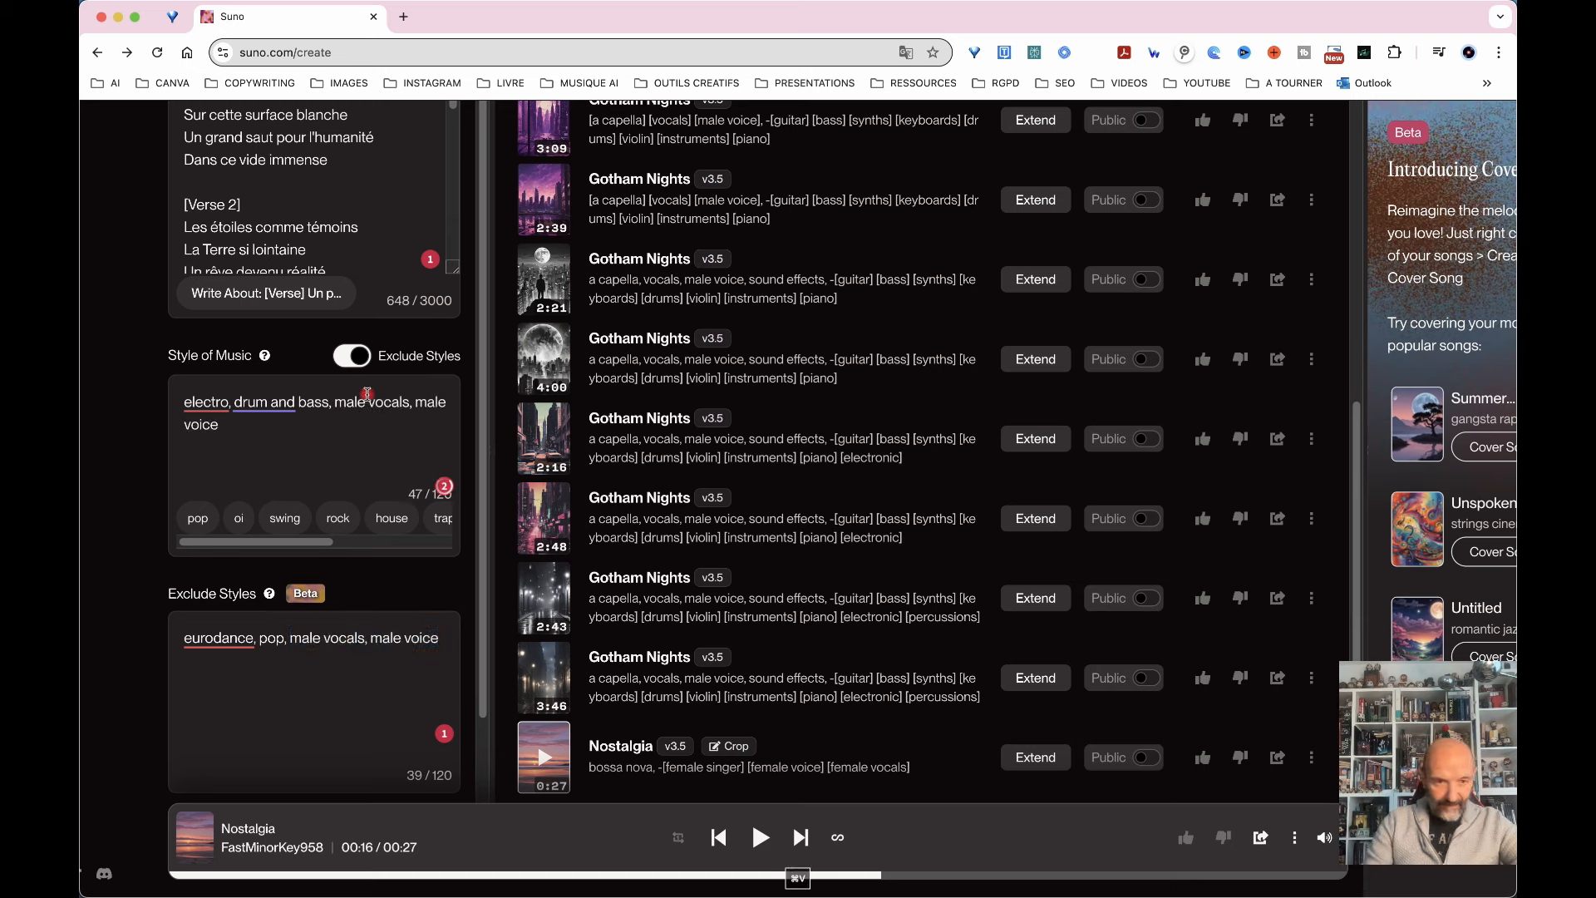
pyautogui.click(336, 399)
pyautogui.write('fe')
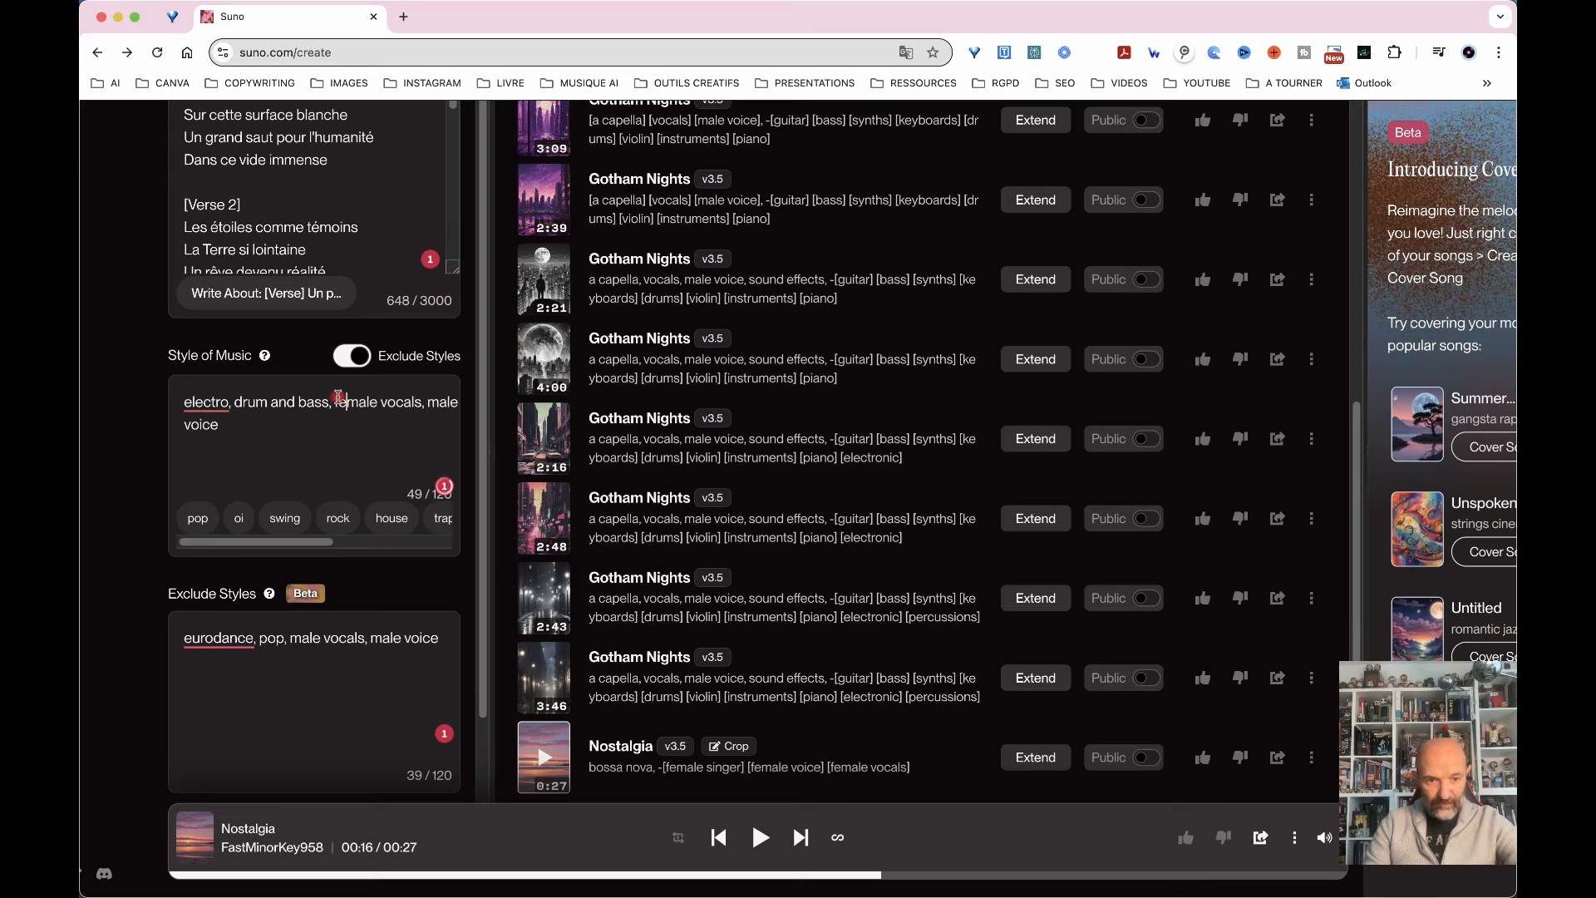
pyautogui.click(429, 403)
pyautogui.write('fe')
# Create the song and open the first new "Premier Homme sur la Lune" version.
pyautogui.scroll(-3, 349, 582)
pyautogui.click(351, 757)
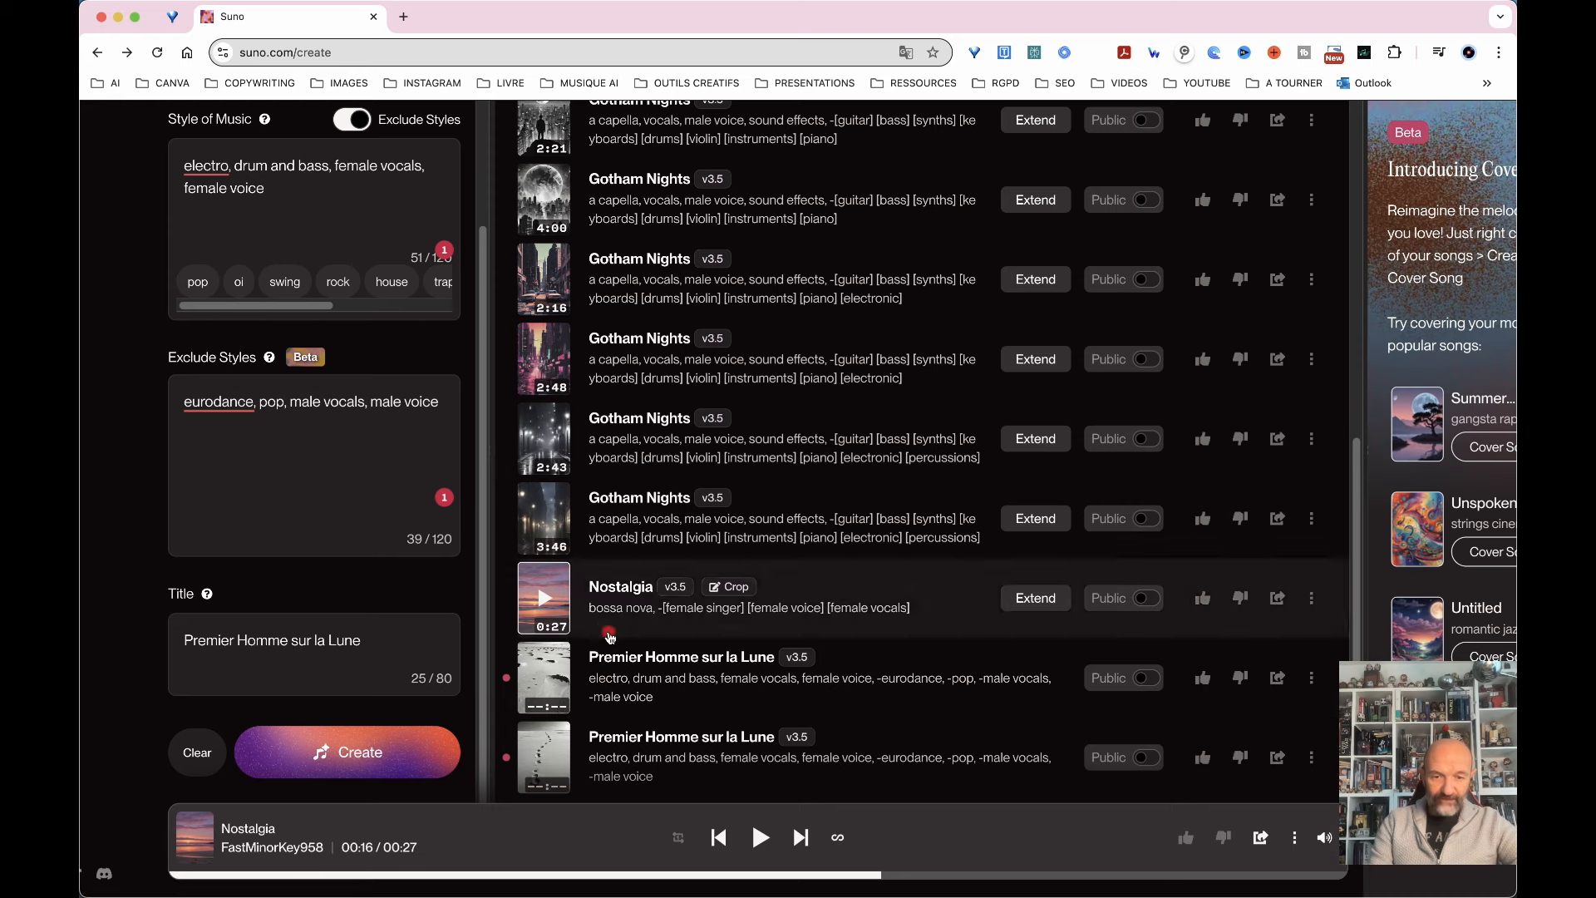
pyautogui.click(659, 657)
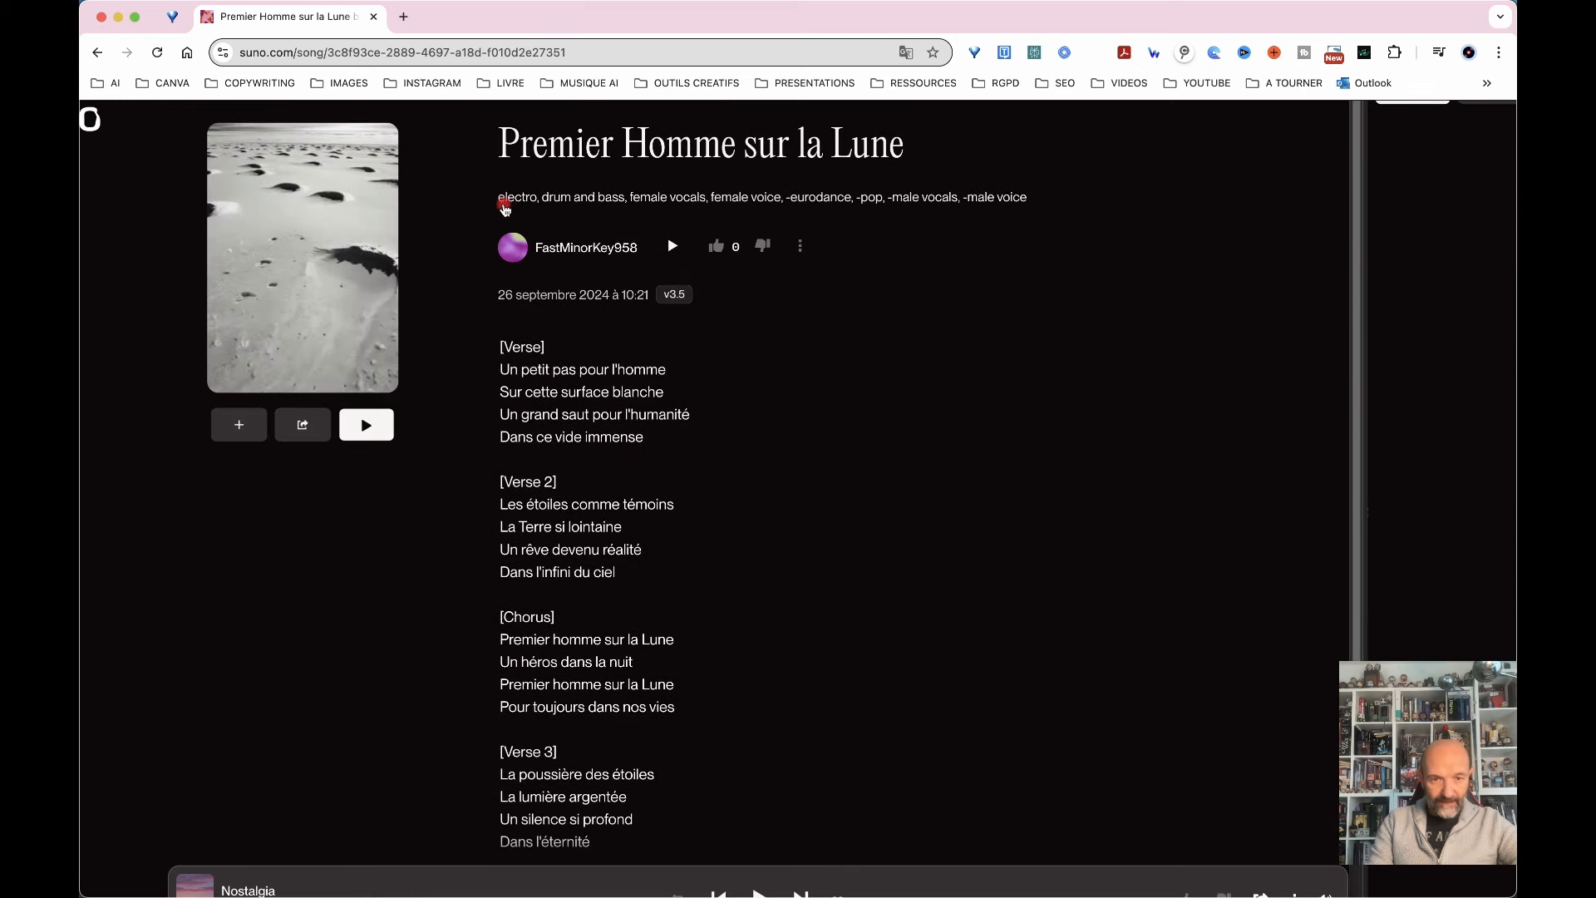
# Examine the included and excluded style tags under the song title, and play the song at a raised volume.
pyautogui.moveTo(500, 204); pyautogui.dragTo(540, 223)
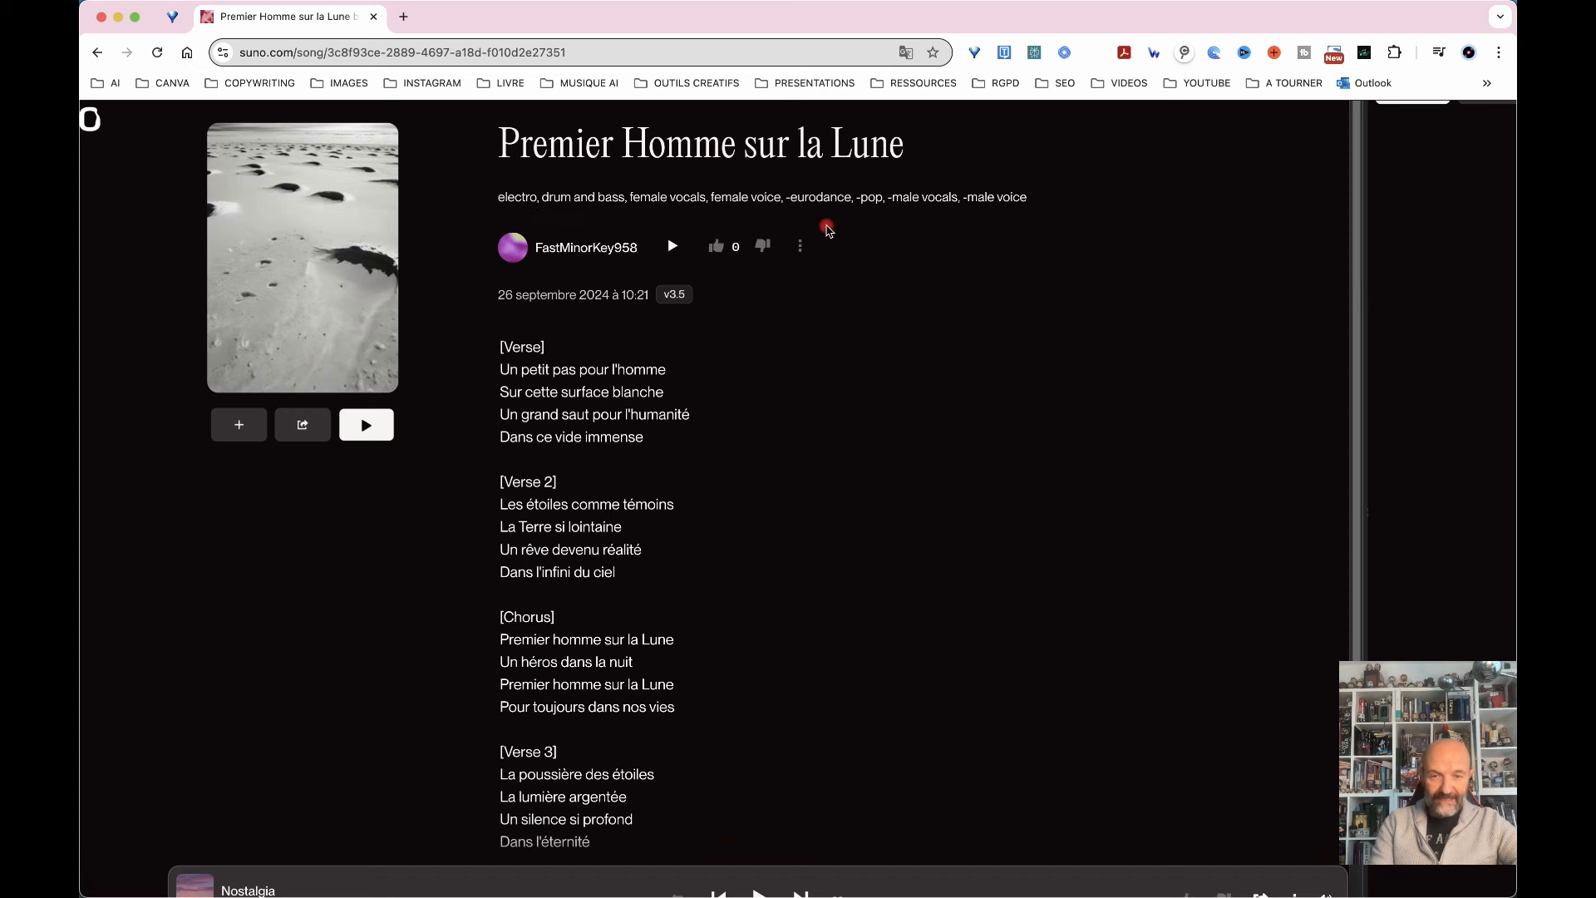
pyautogui.scroll(5, 822, 228)
pyautogui.scroll(2, 827, 229)
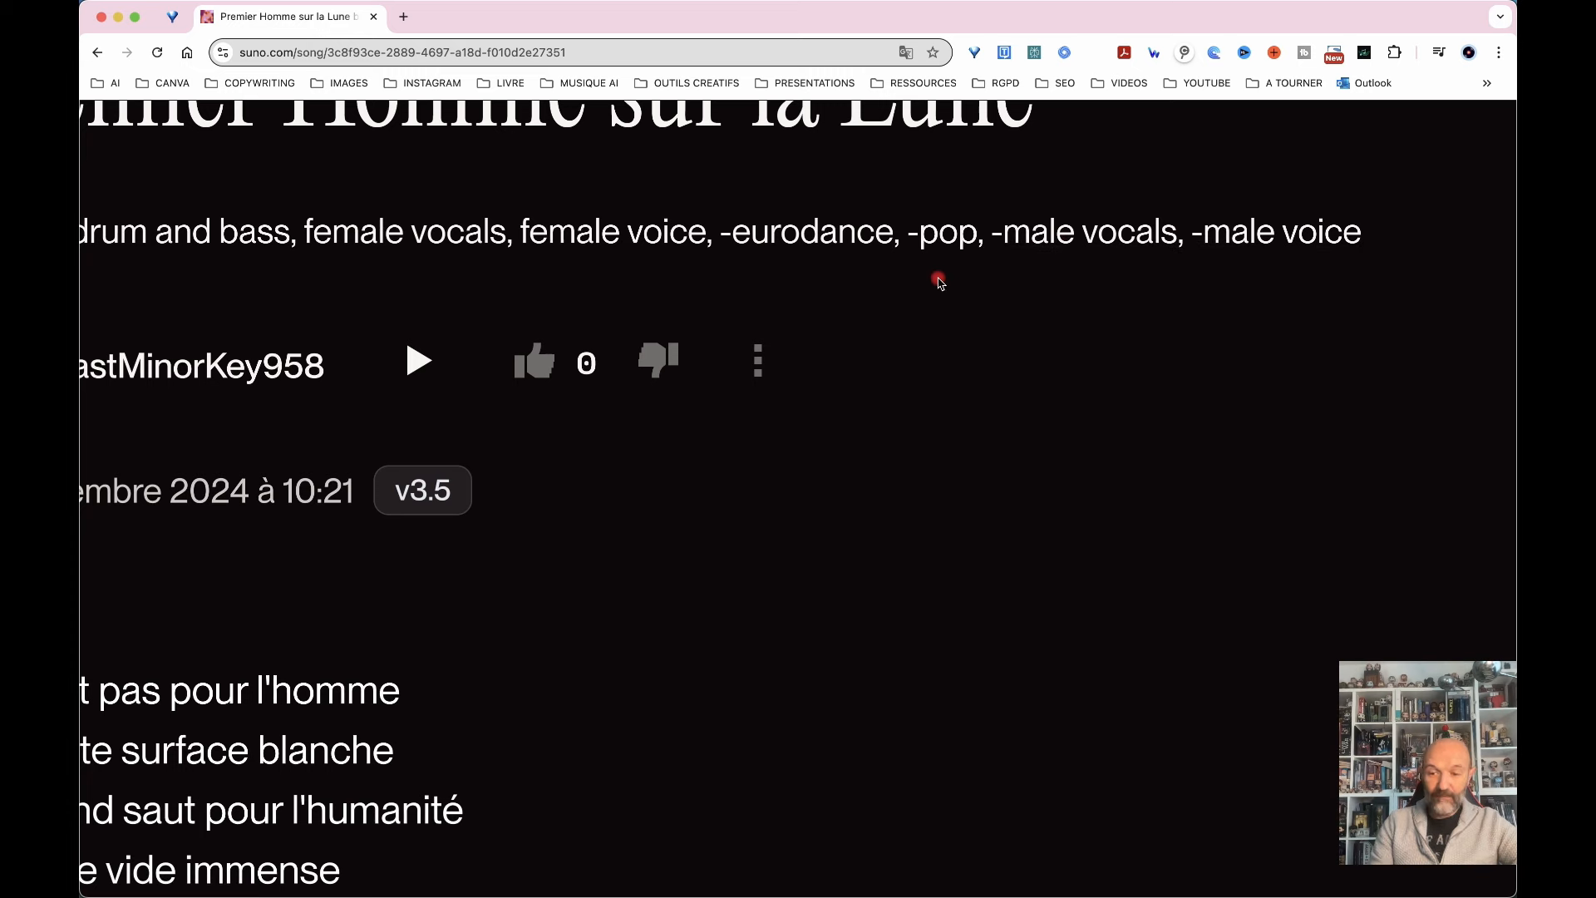
pyautogui.scroll(-10, 938, 283)
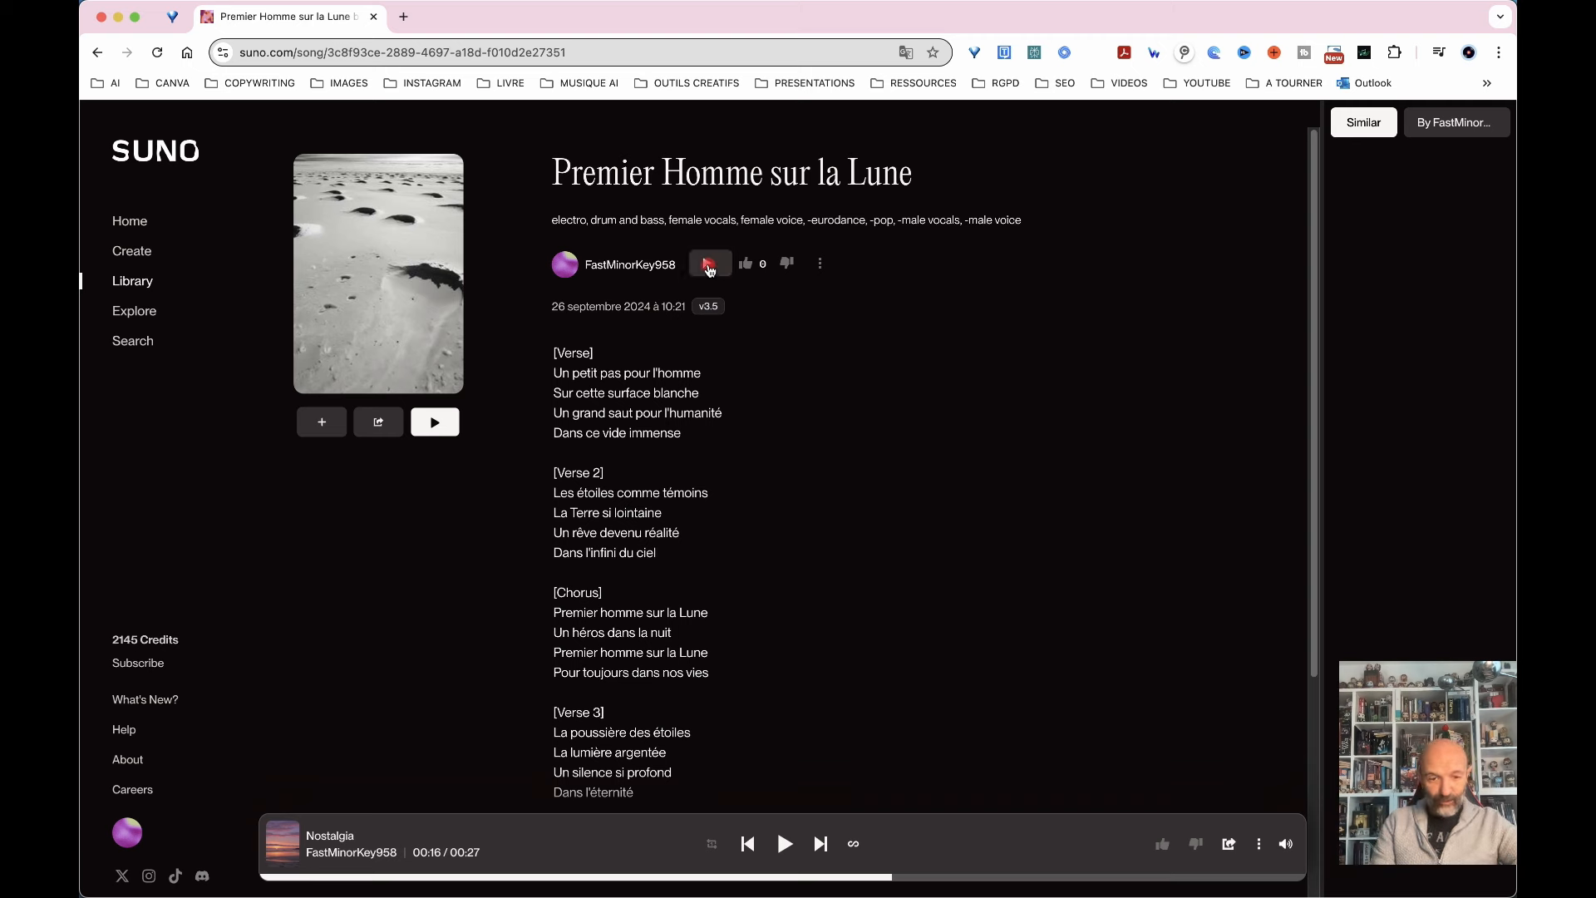
pyautogui.click(709, 266)
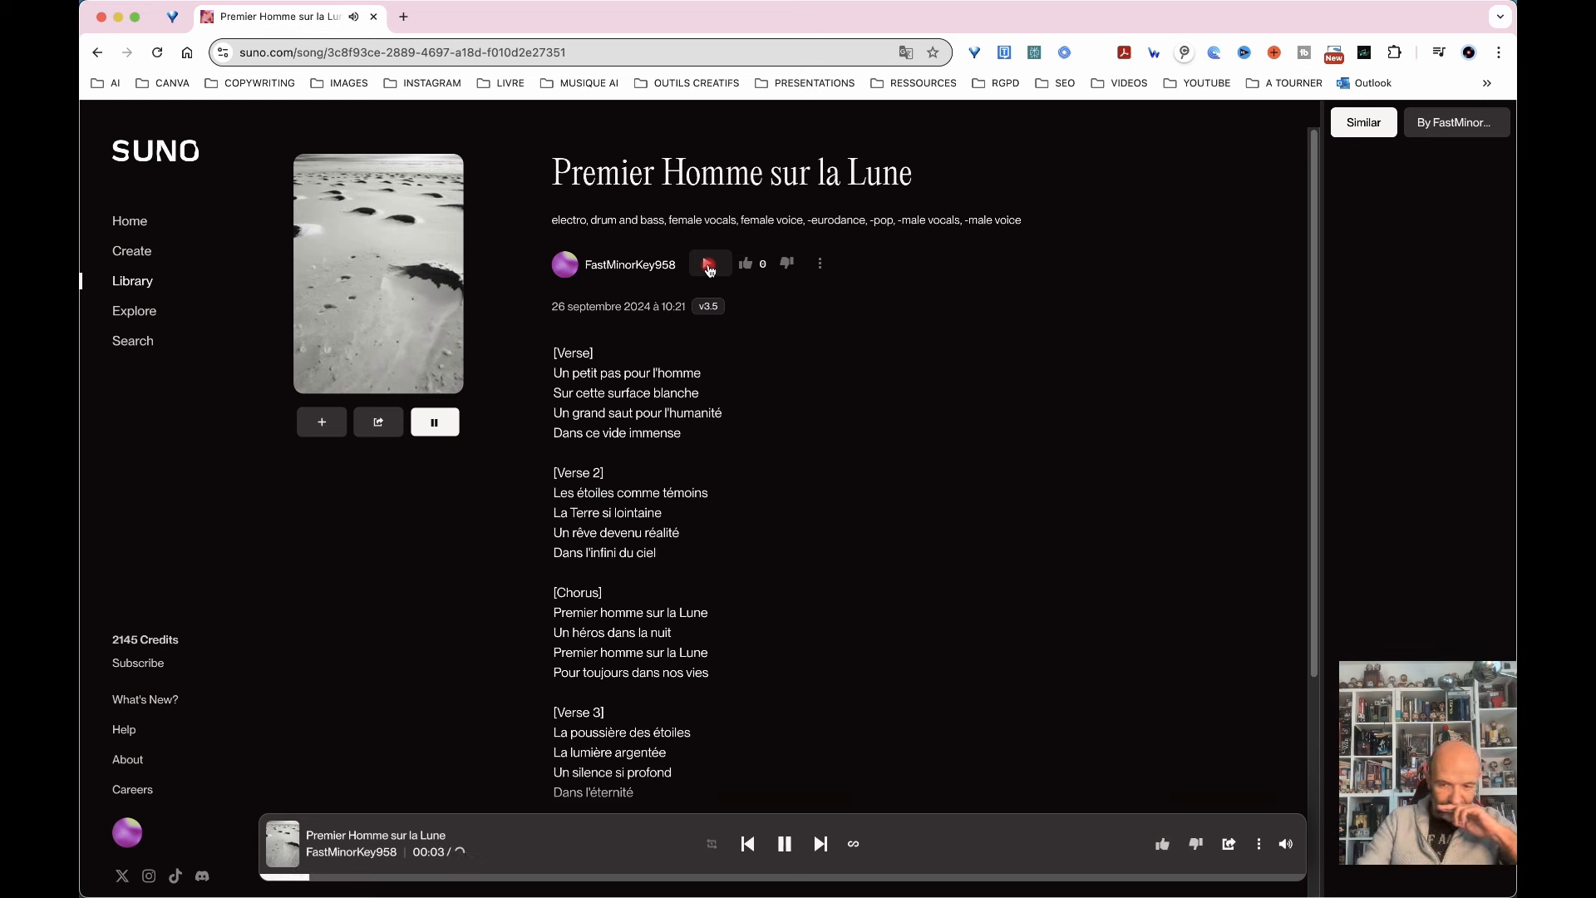
pyautogui.press('XF86AudioRaiseVolume')
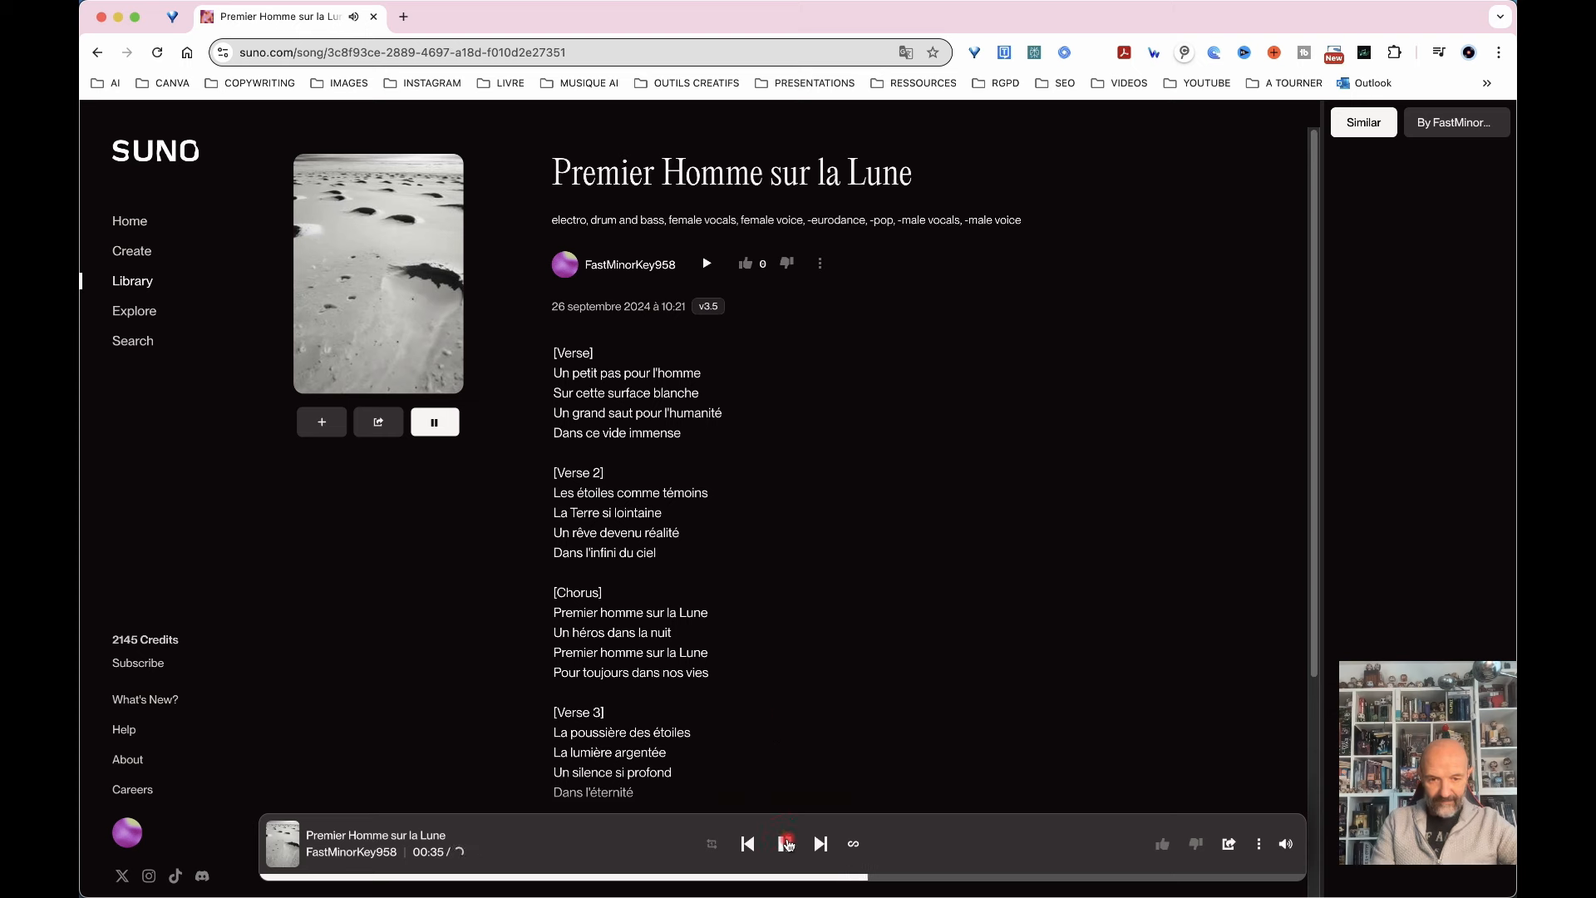
# Stop the first female-vocals version, return to the creation page and listen to the start of the second version.
pyautogui.click(785, 843)
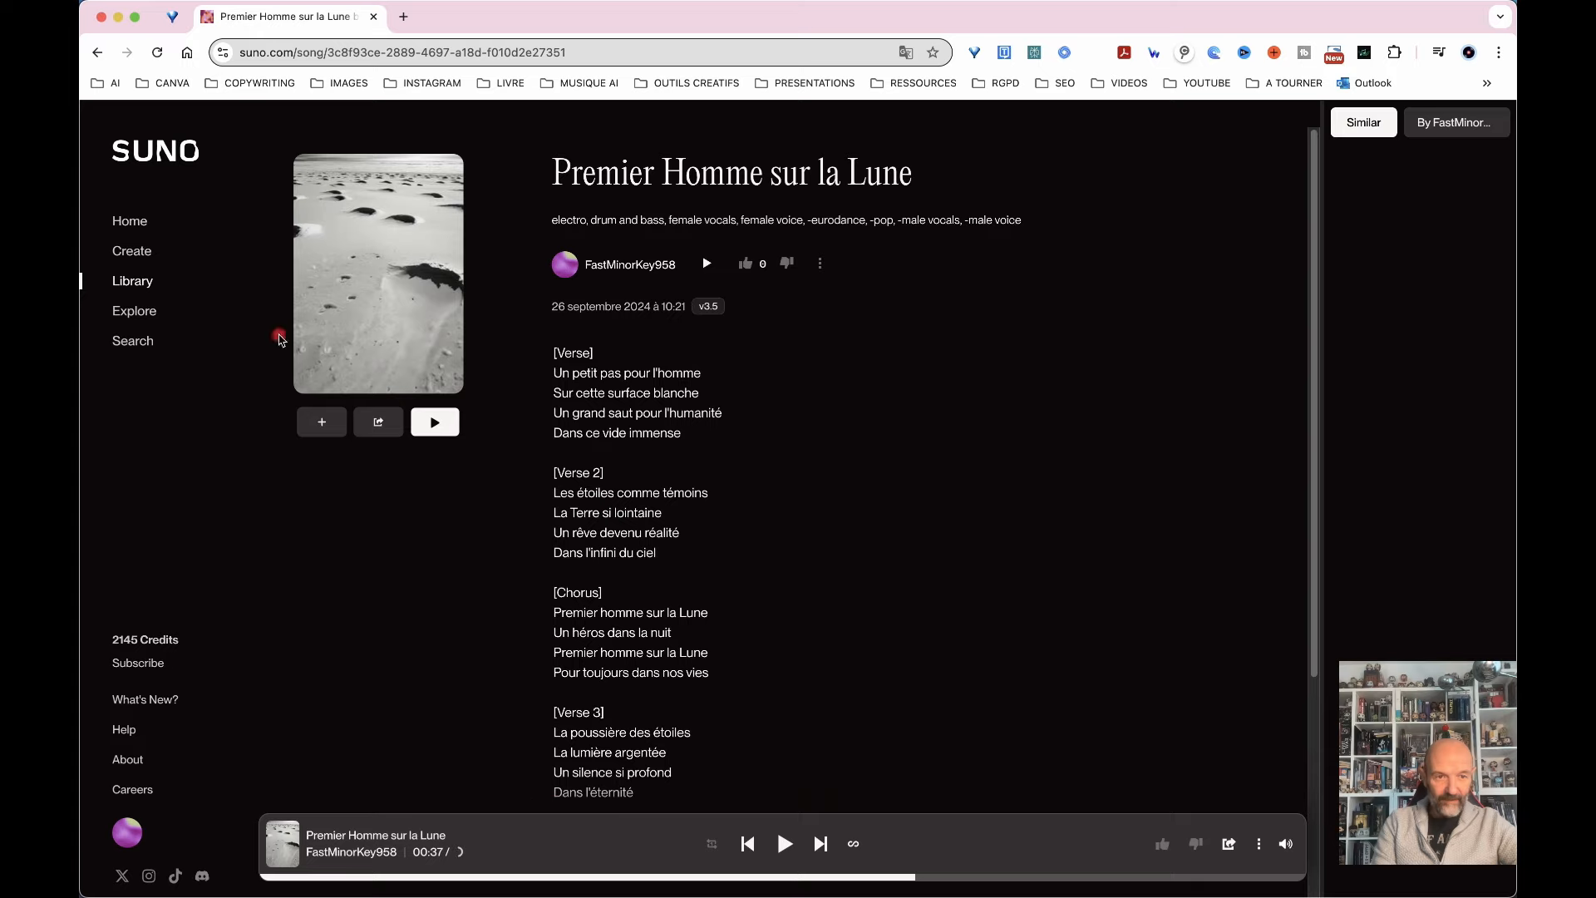
pyautogui.click(93, 53)
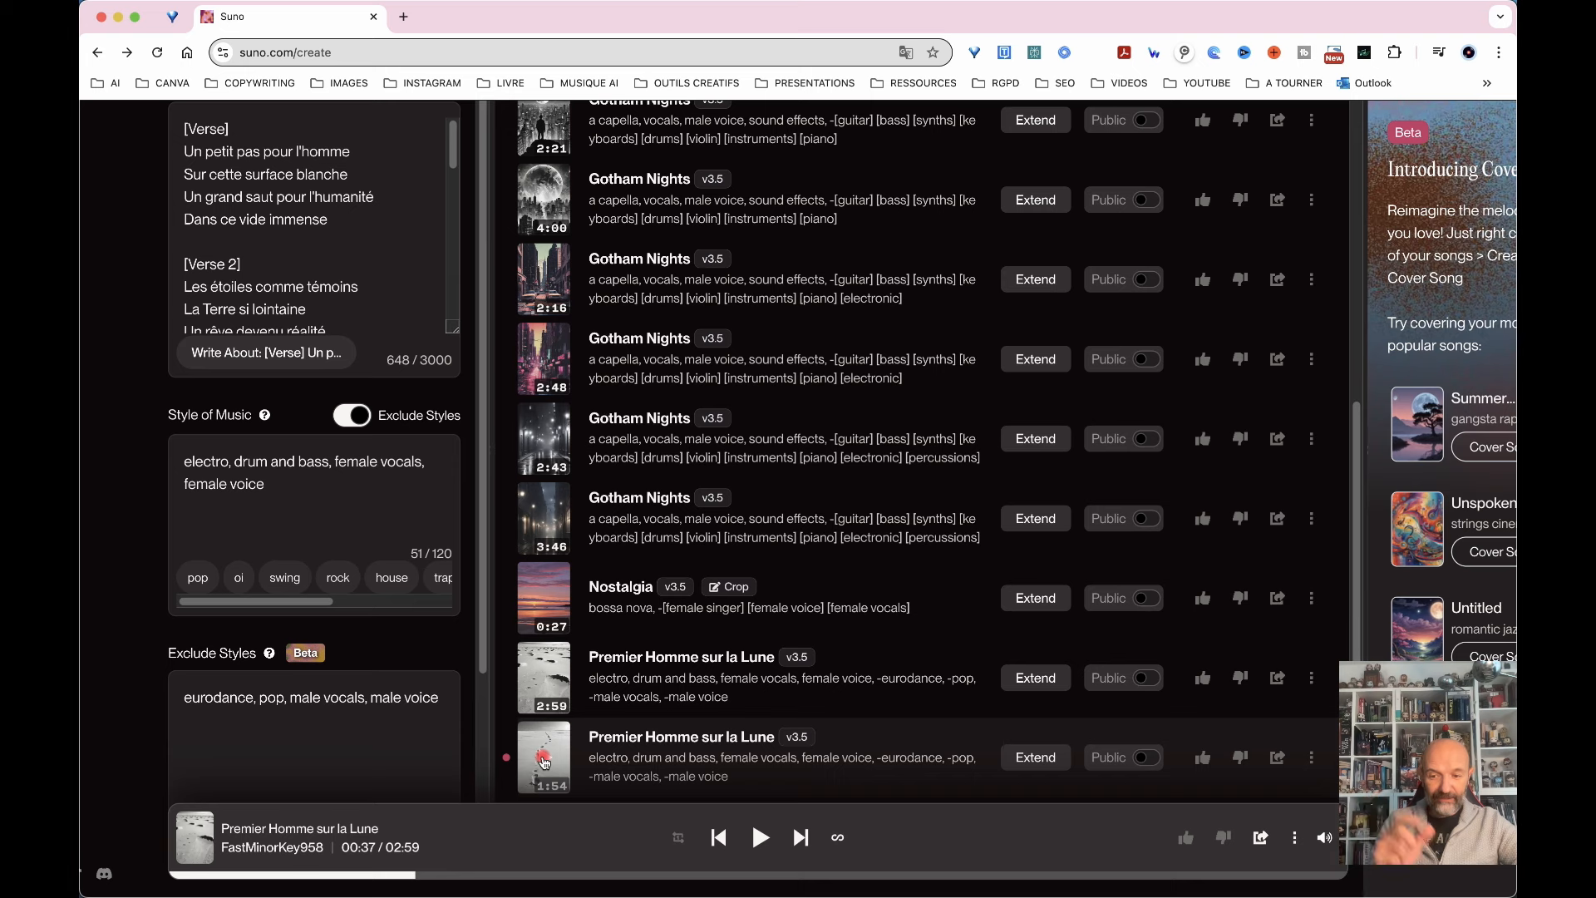
pyautogui.click(543, 759)
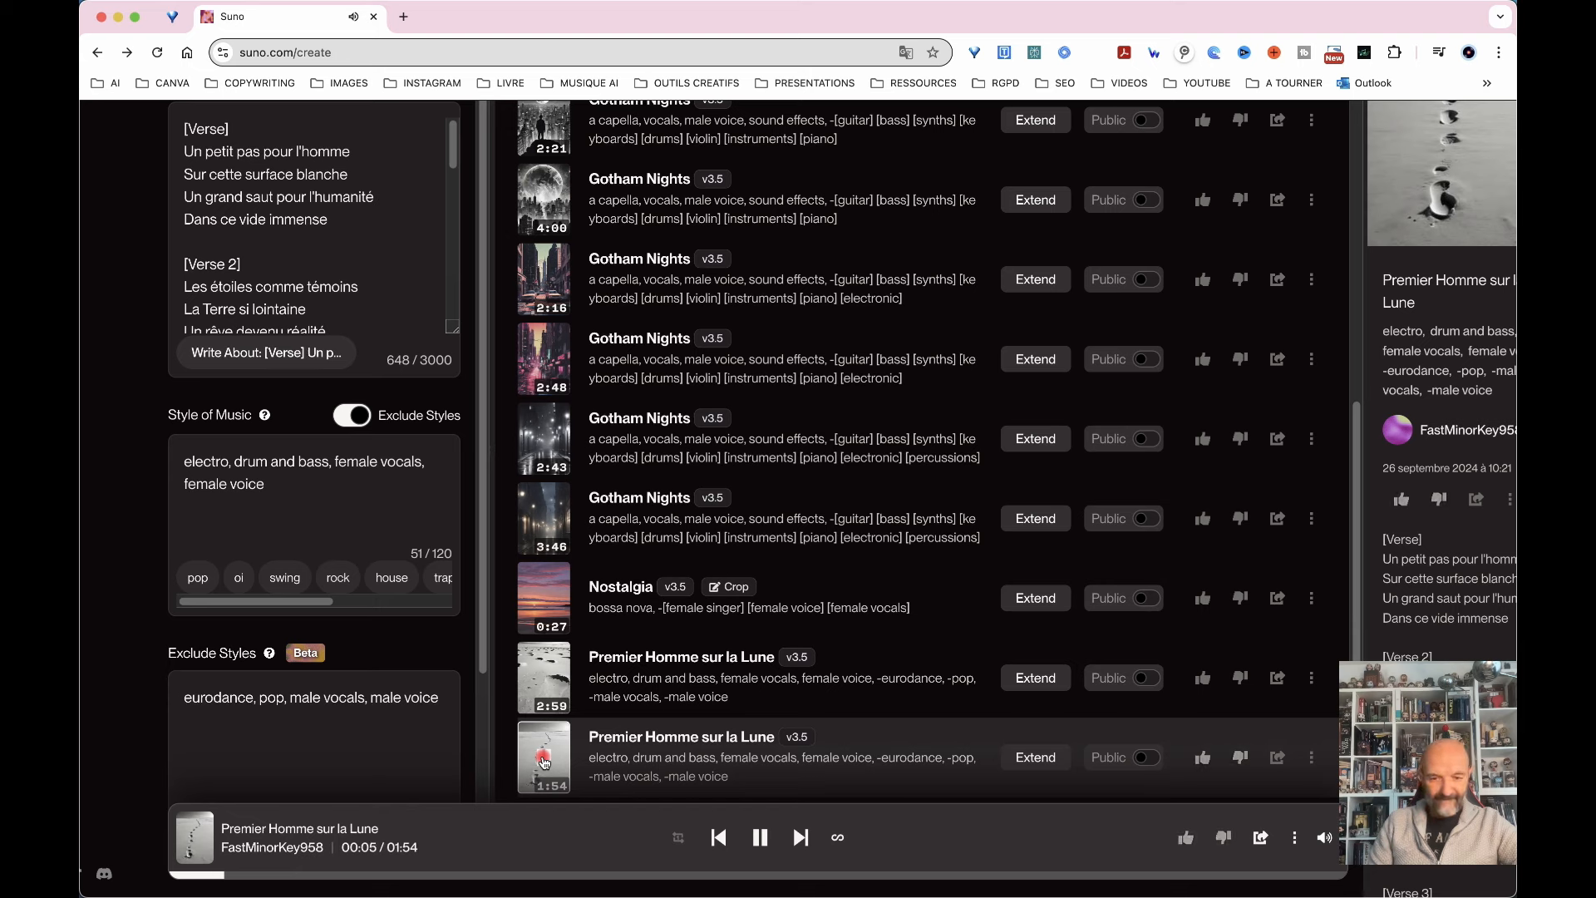
pyautogui.click(758, 837)
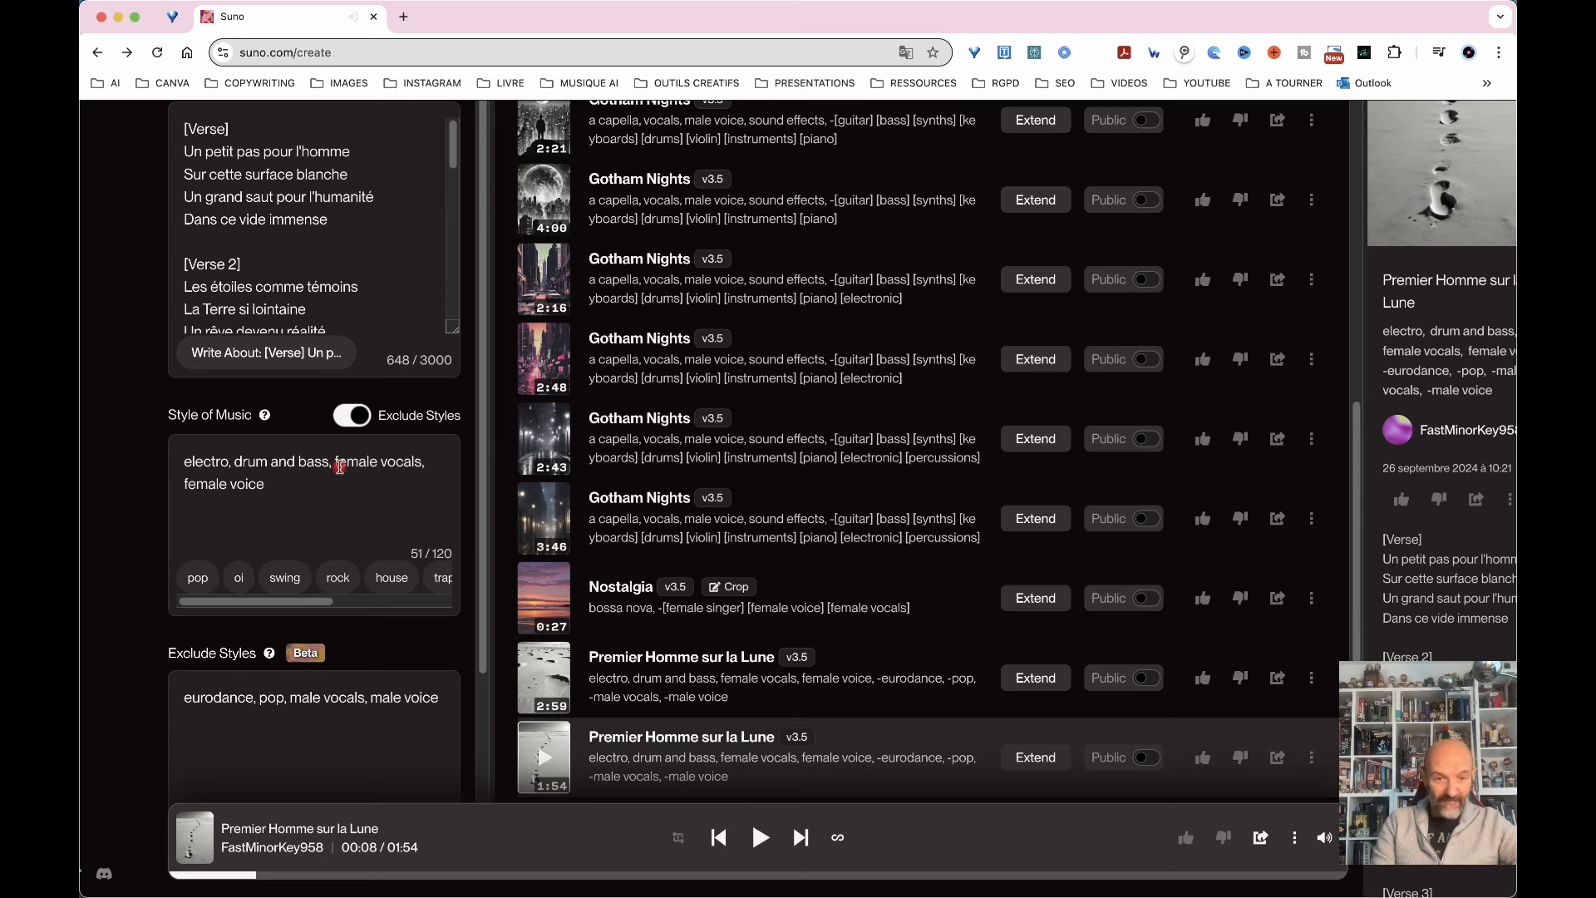
# Change the two voice terms in the excluded styles to "female vocals, female voice".
pyautogui.click(375, 700)
pyautogui.write('fe')
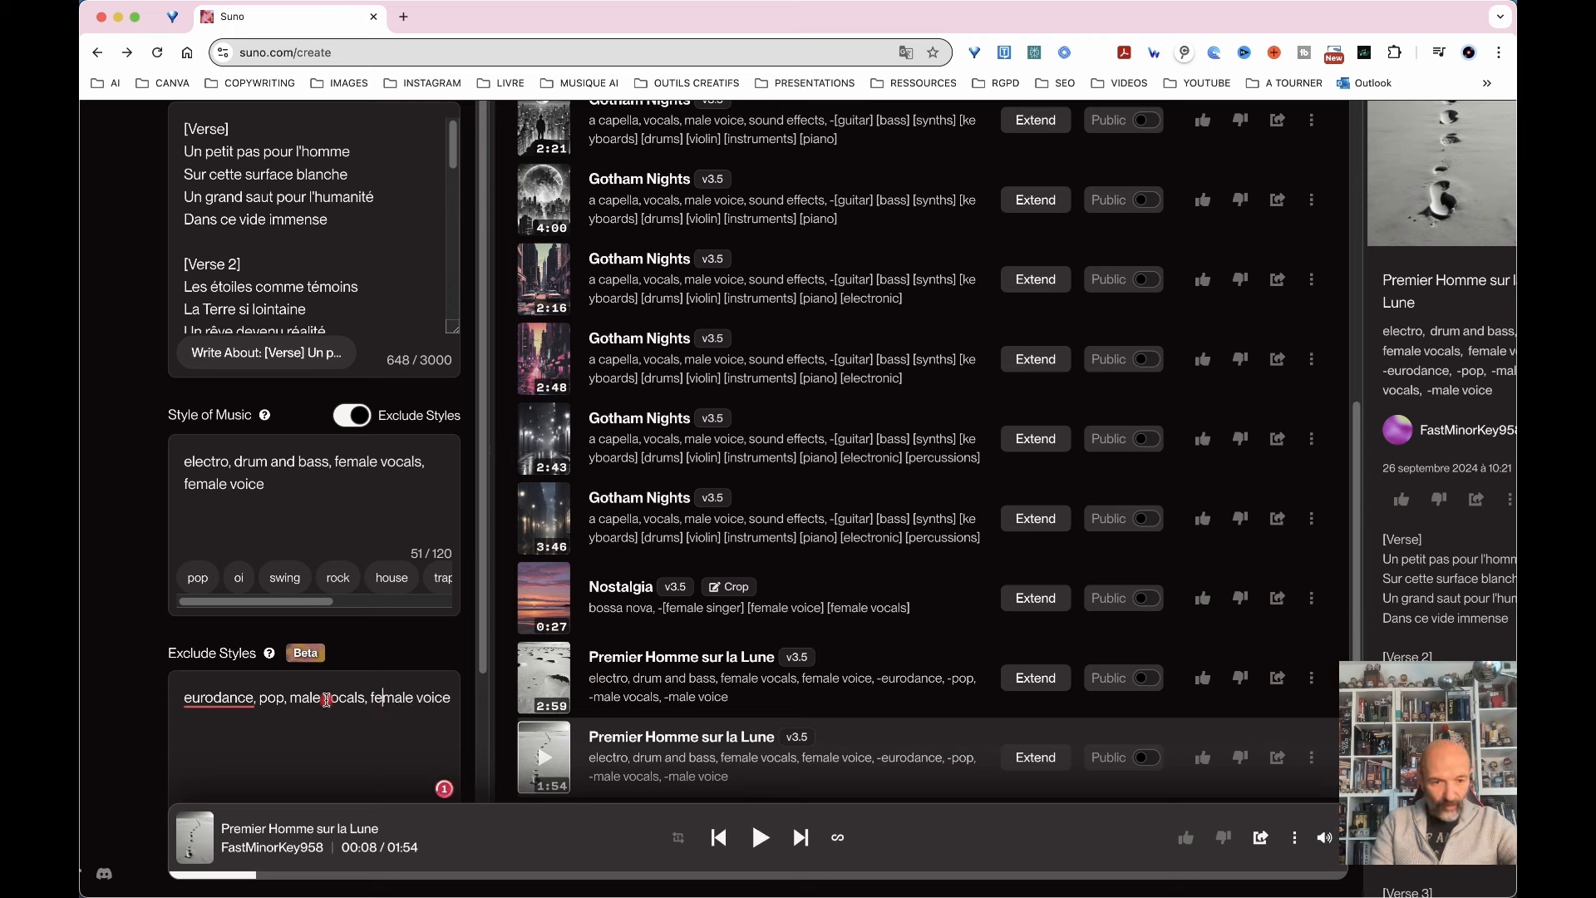
pyautogui.click(291, 696)
pyautogui.write('fe')
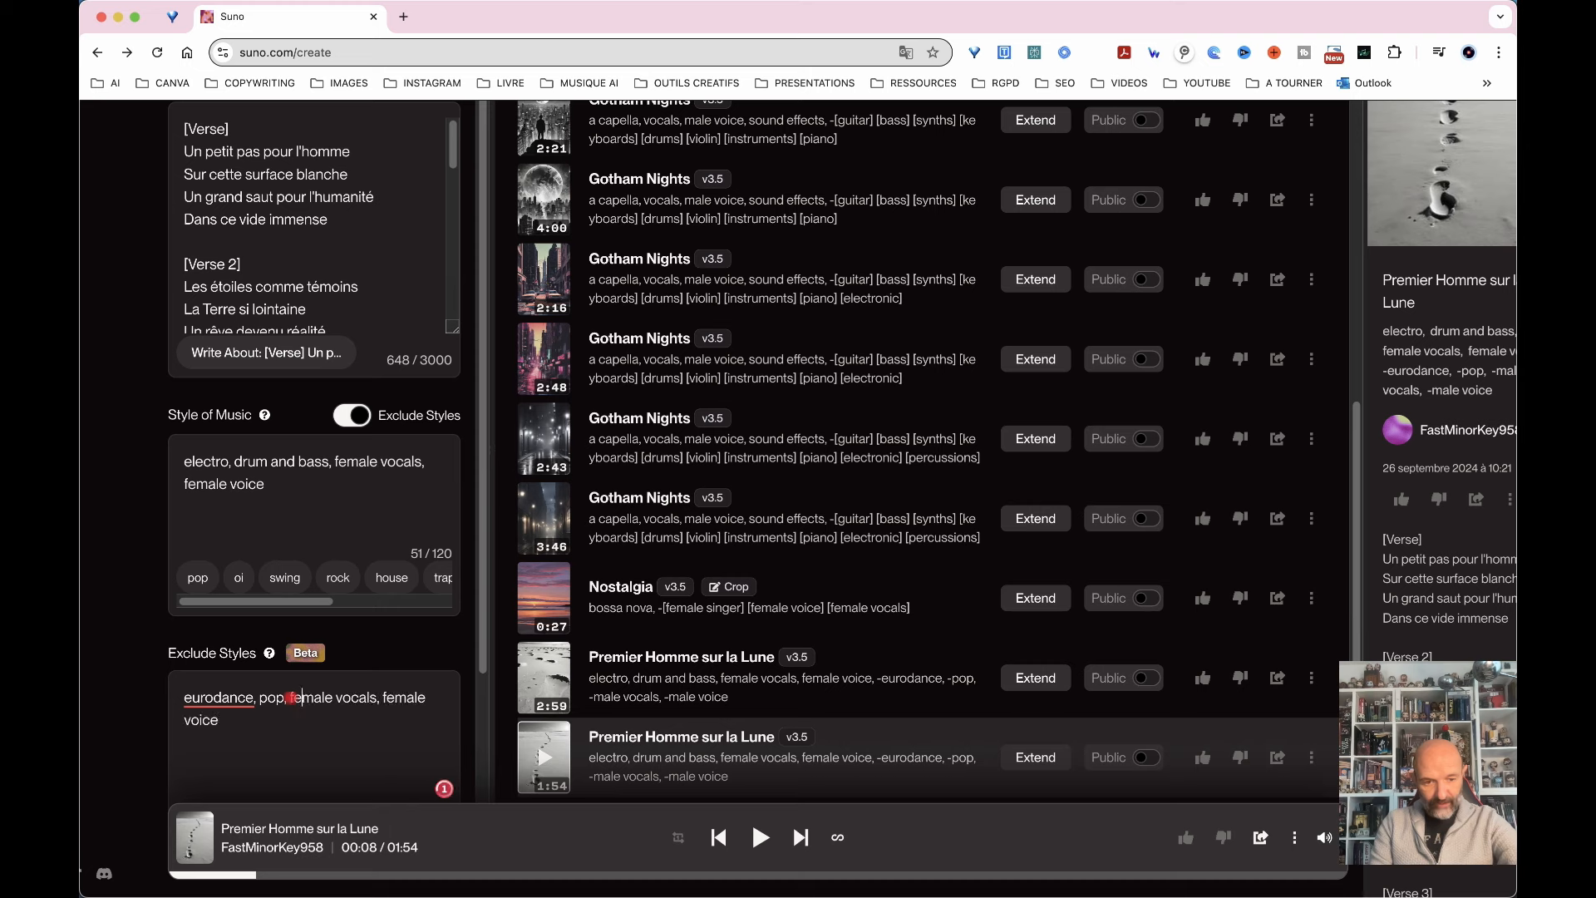
# Change the two voice terms in the style of music to "male vocals, male voice".
pyautogui.click(349, 456)
pyautogui.press('BackSpace')
pyautogui.press('BackSpace')
pyautogui.click(426, 460)
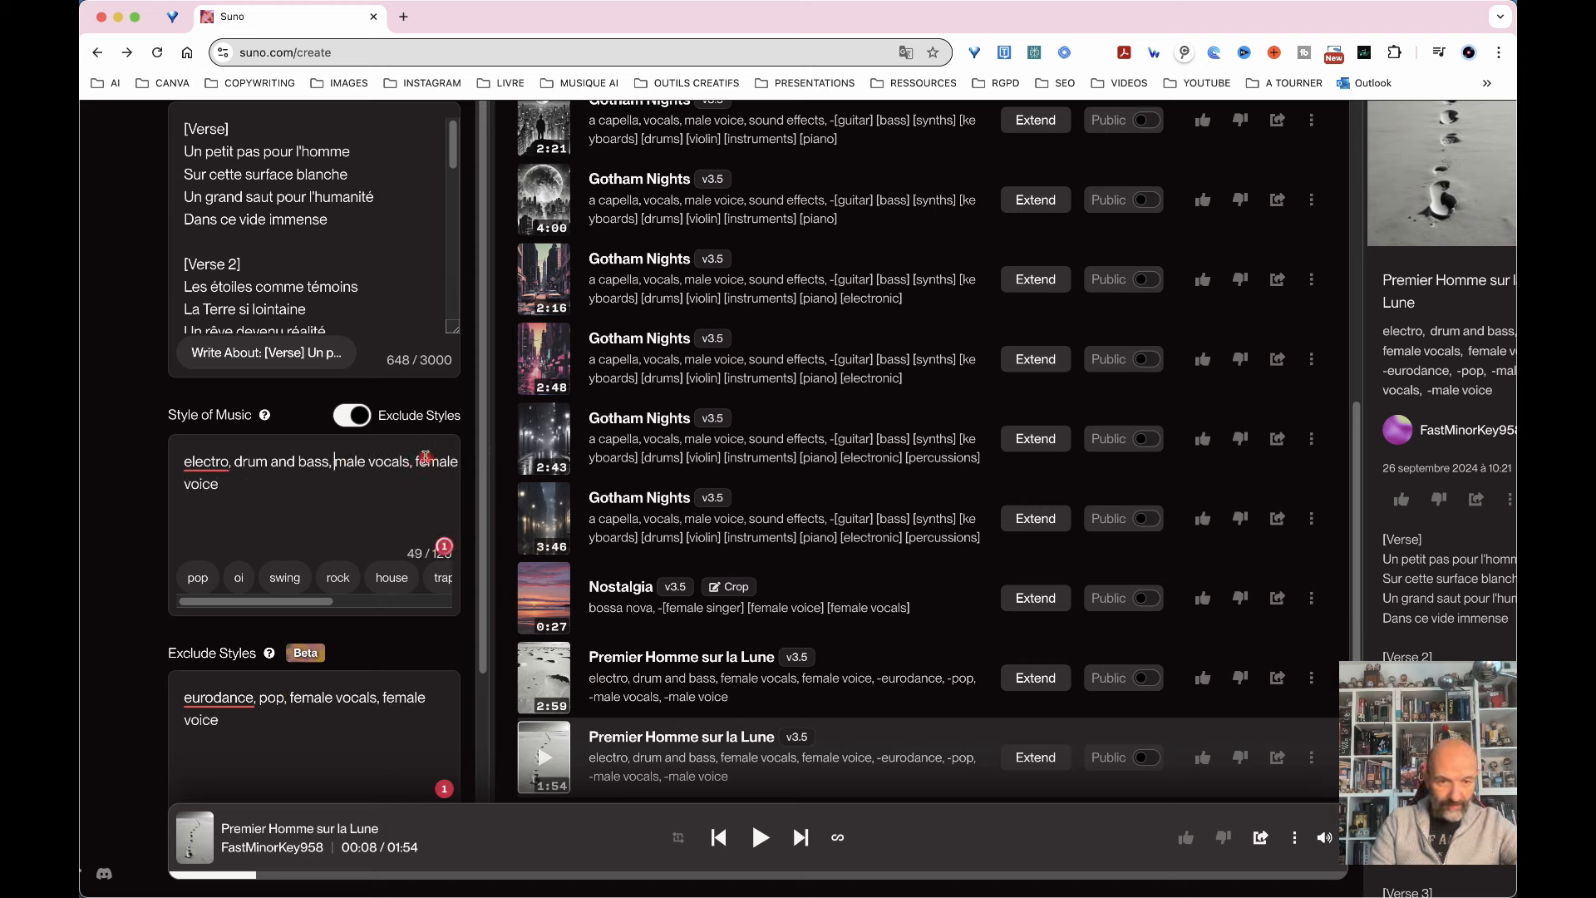
pyautogui.press('BackSpace')
pyautogui.press('BackSpace')
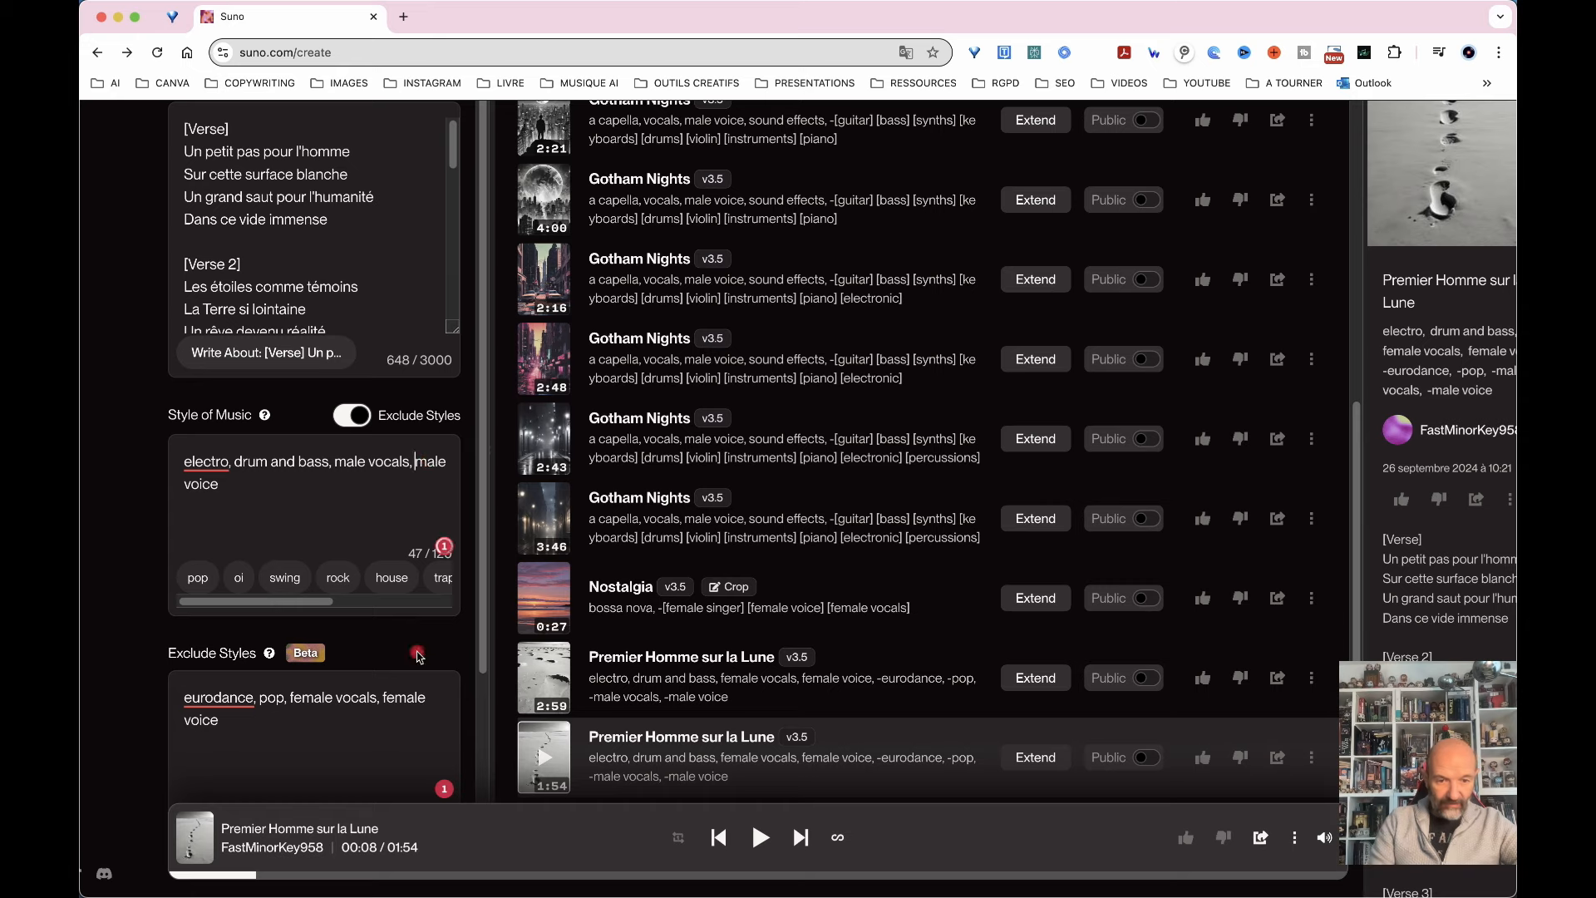
# Create the song with the swapped voice styles and play the first new version from its song page.
pyautogui.scroll(-4, 416, 656)
pyautogui.click(353, 758)
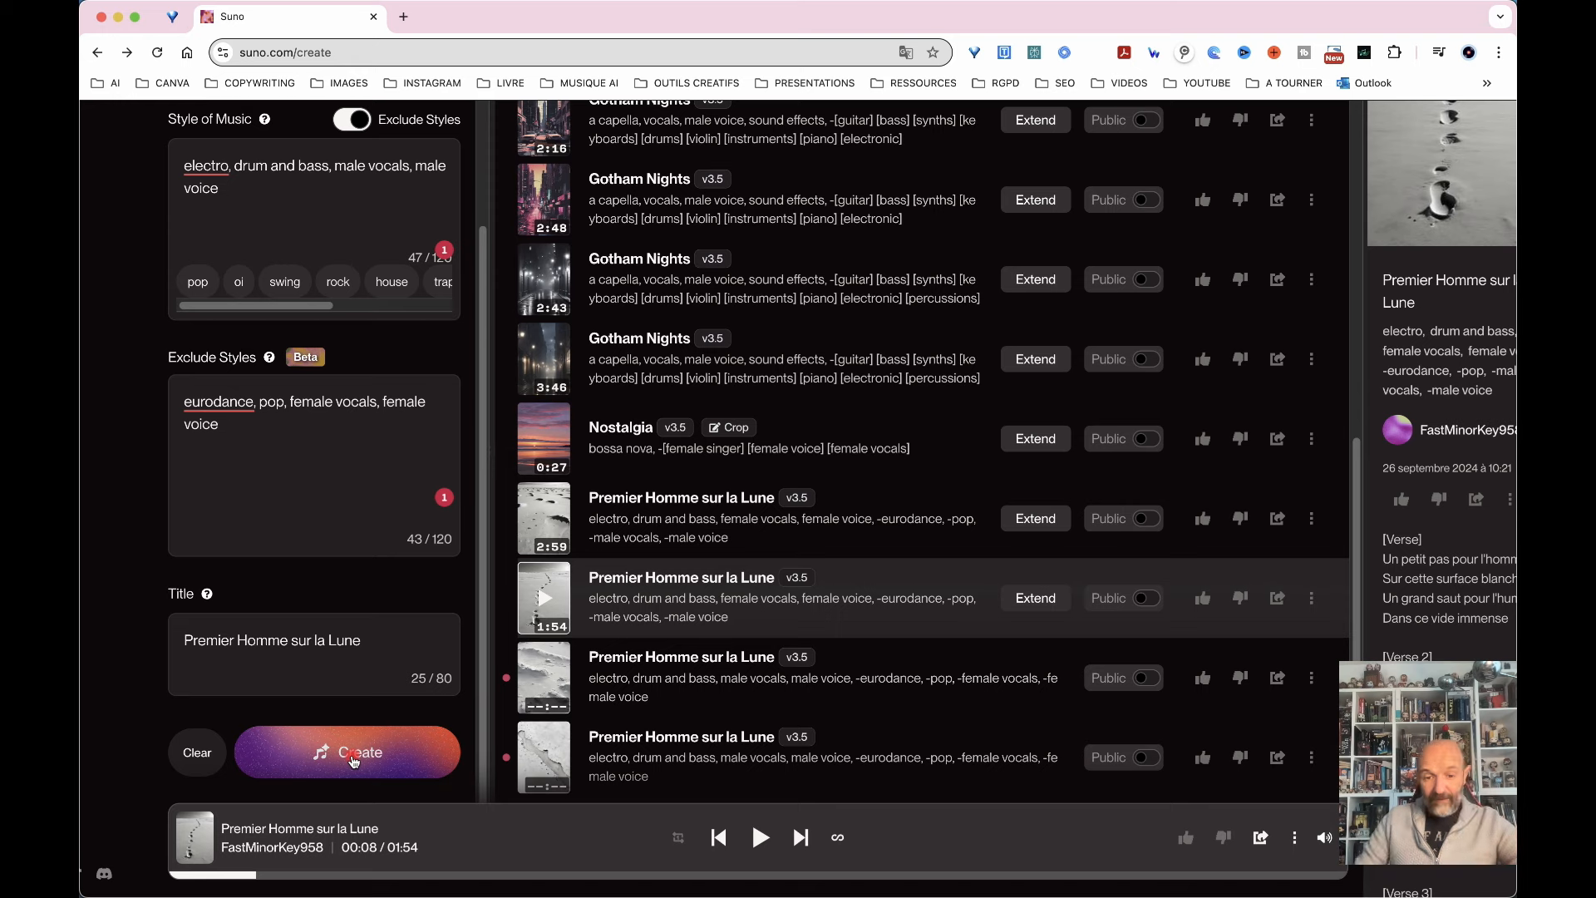
pyautogui.click(668, 661)
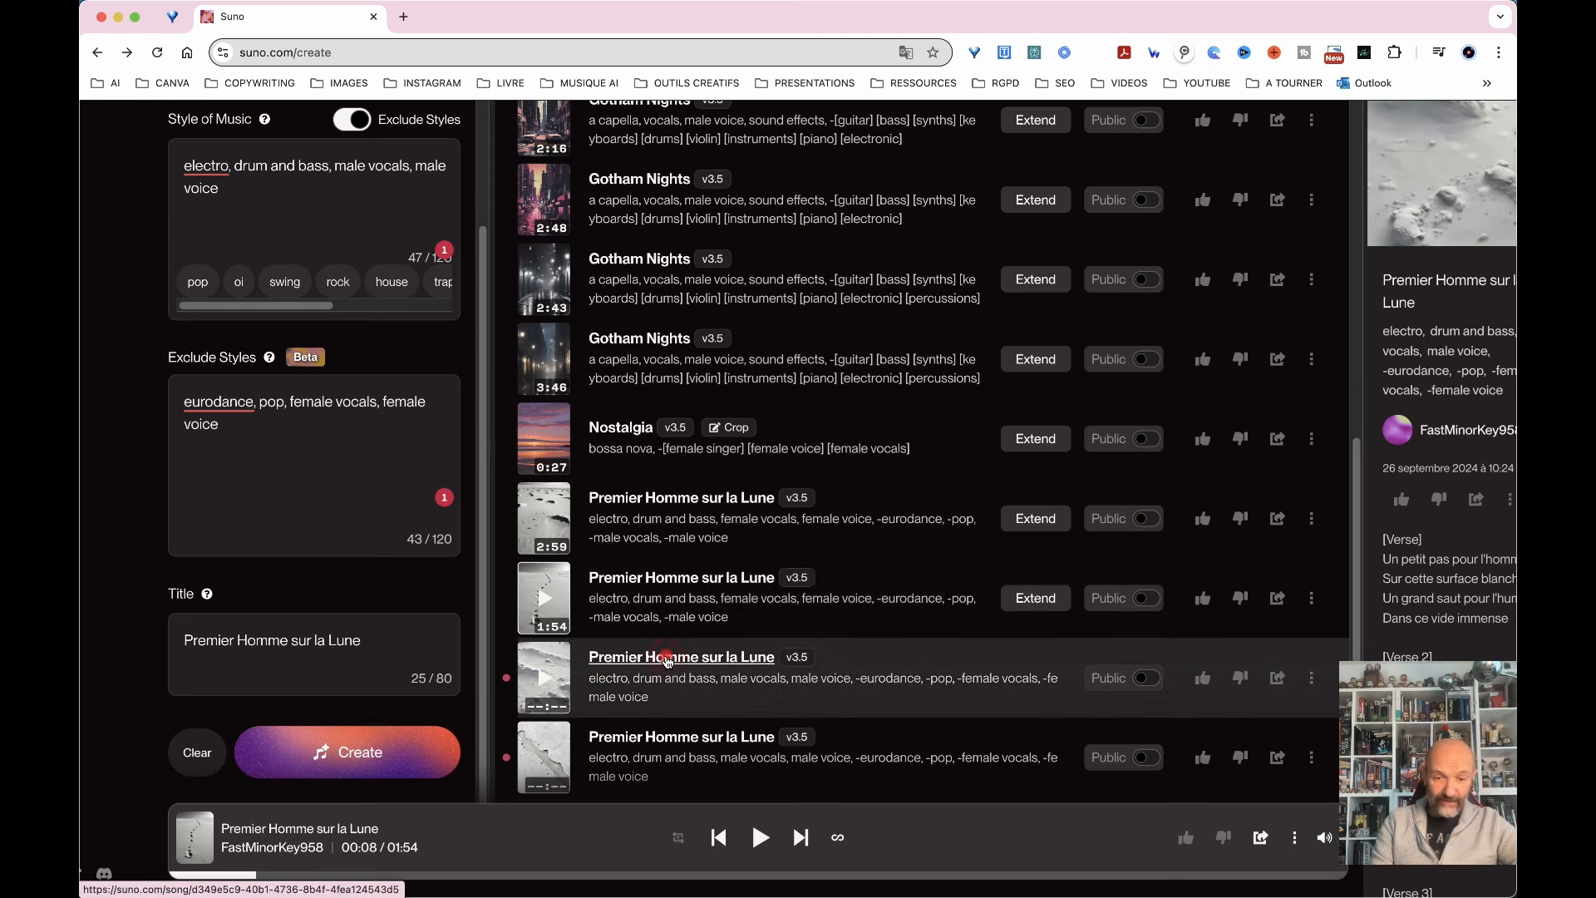
pyautogui.click(673, 185)
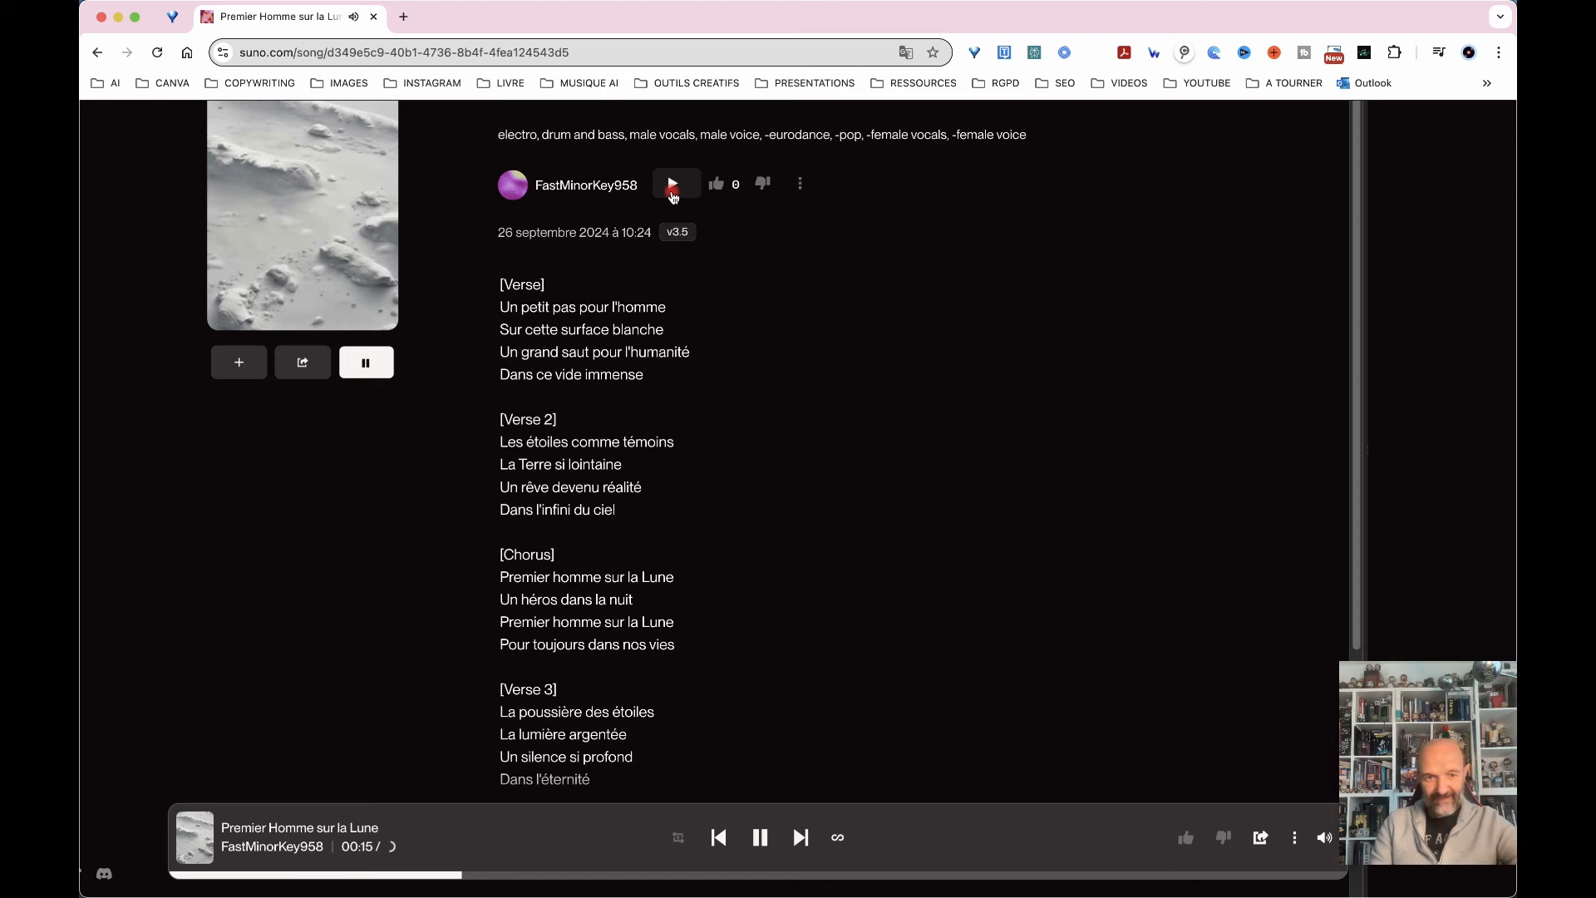
# Stop the first male-vocals version, return to the creation page and listen to the start of the second one.
pyautogui.click(758, 839)
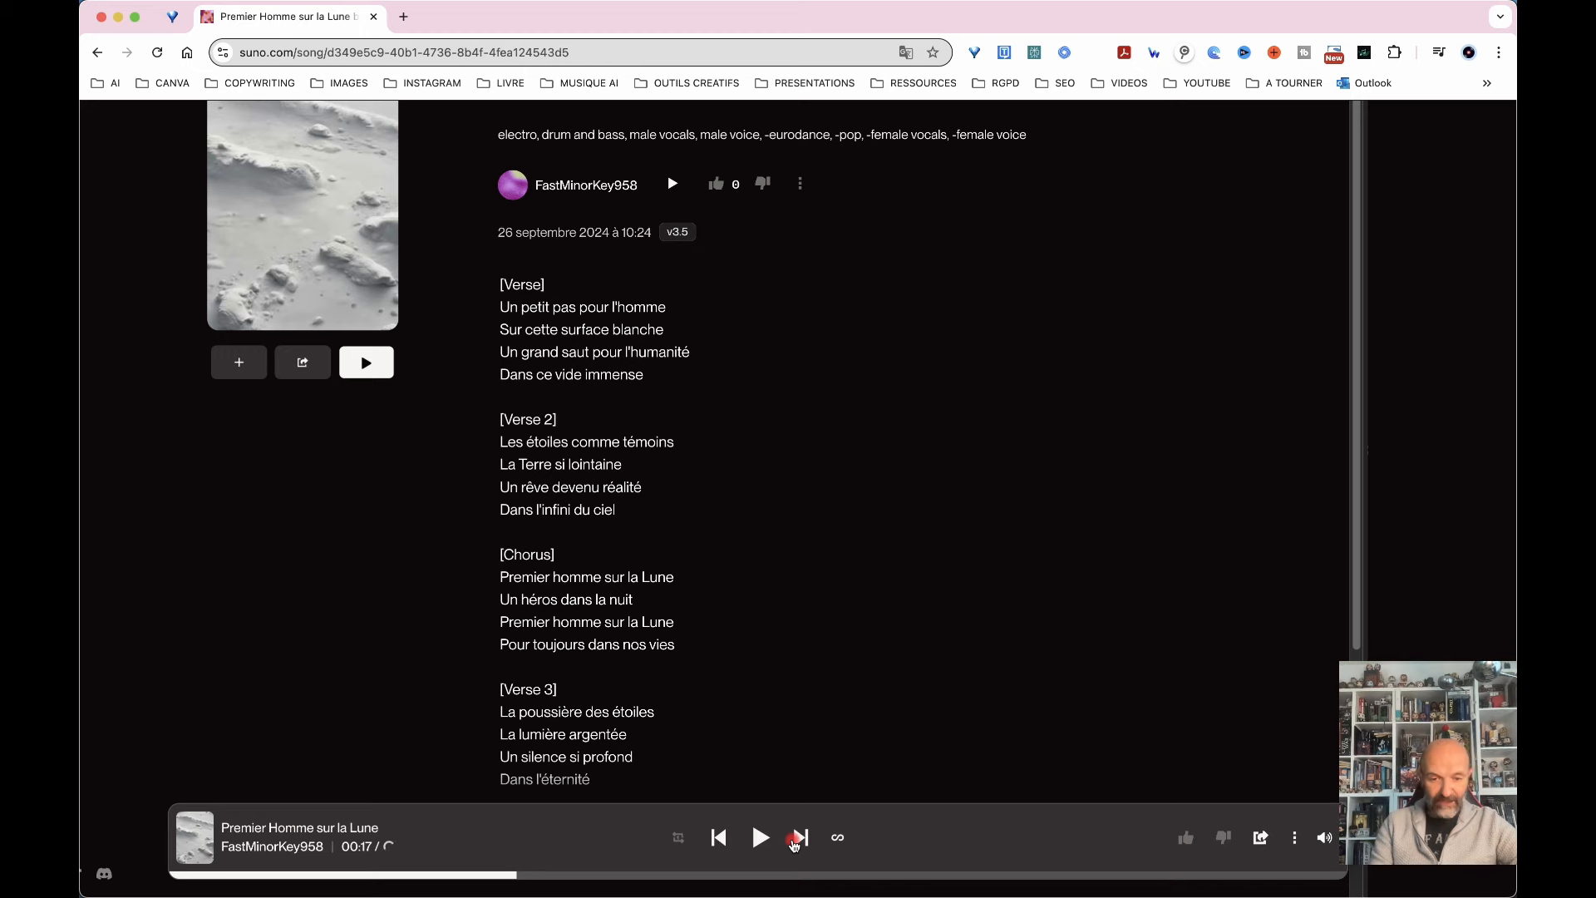
pyautogui.press('super+bracketleft')
pyautogui.click(545, 757)
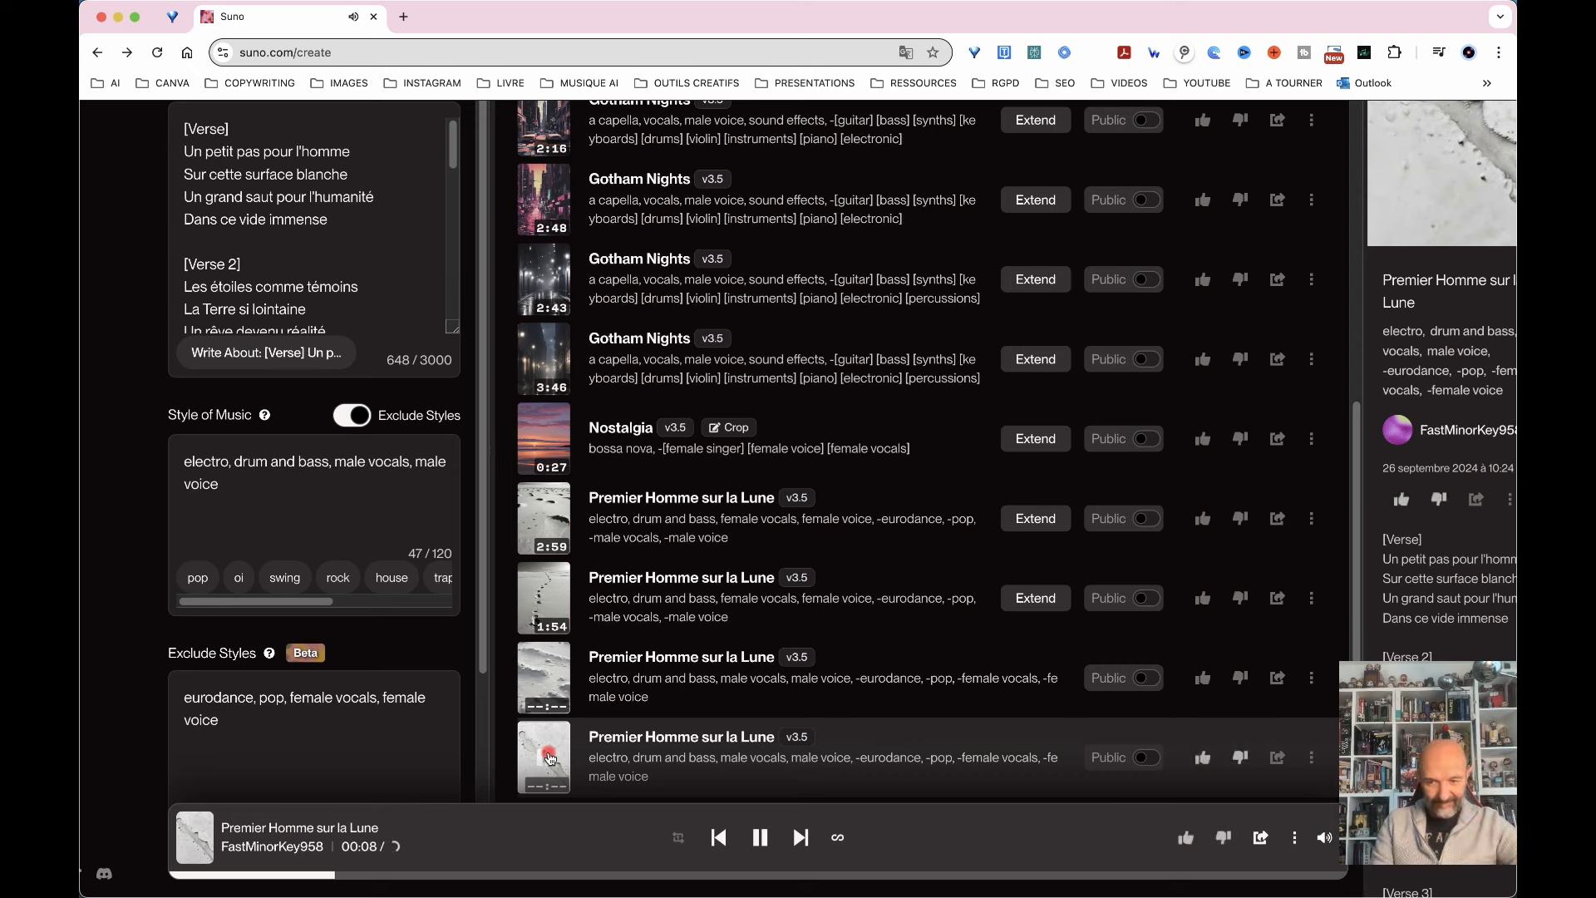
pyautogui.click(760, 838)
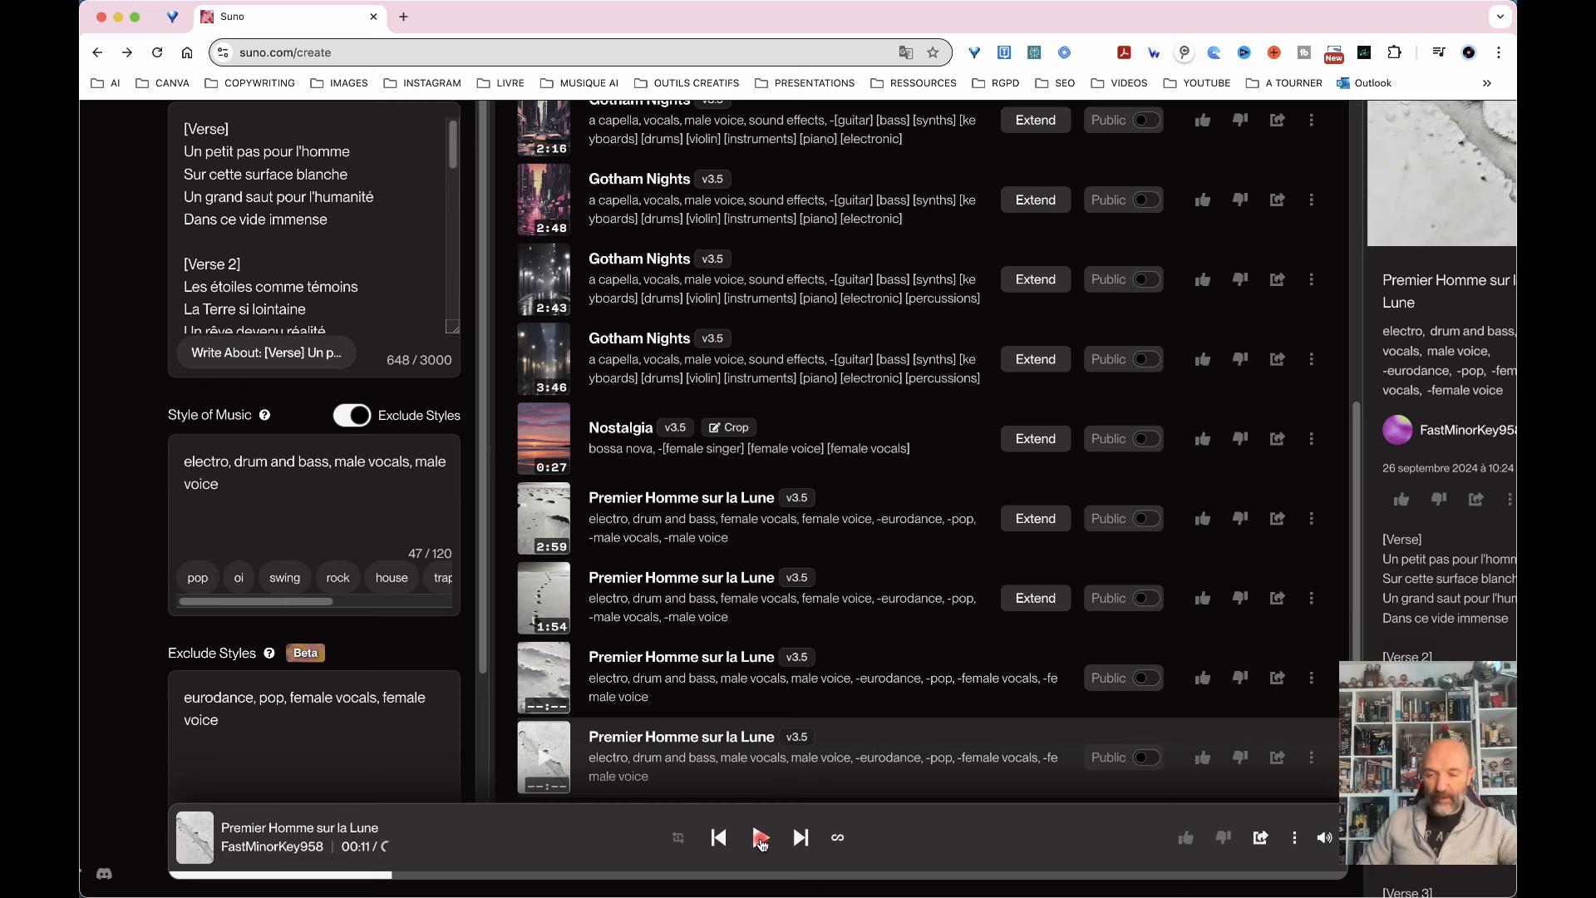
# Examine the included and excluded style tags of the earlier songs in the song list and on page 2 of the library.
pyautogui.click(750, 690)
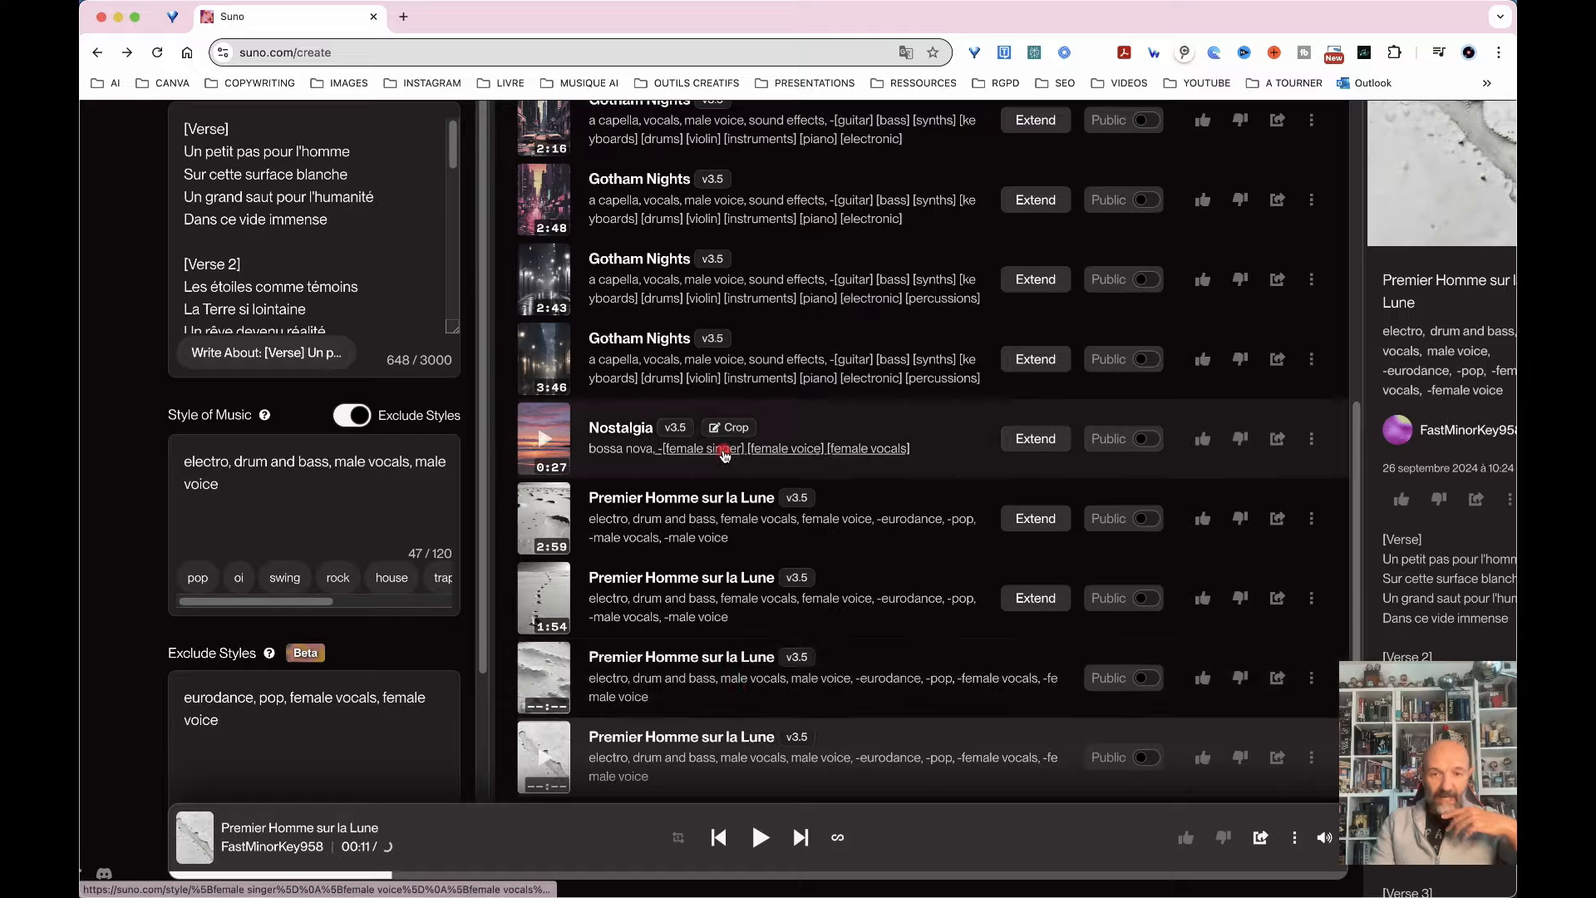
pyautogui.scroll(8, 730, 447)
pyautogui.scroll(2, 724, 454)
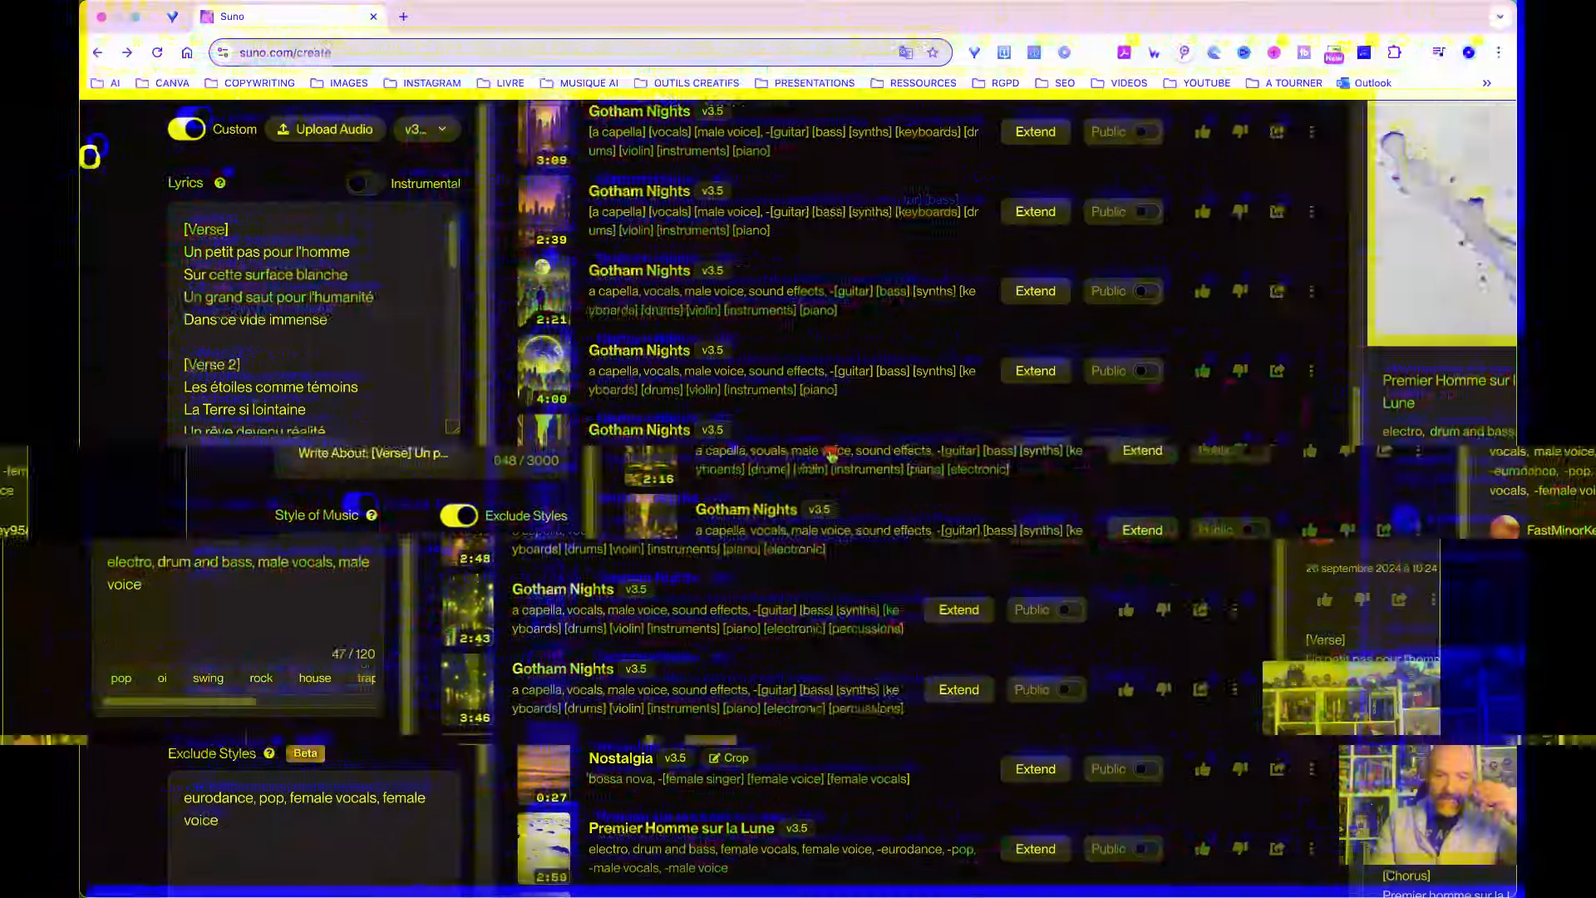
pyautogui.scroll(-3, 724, 455)
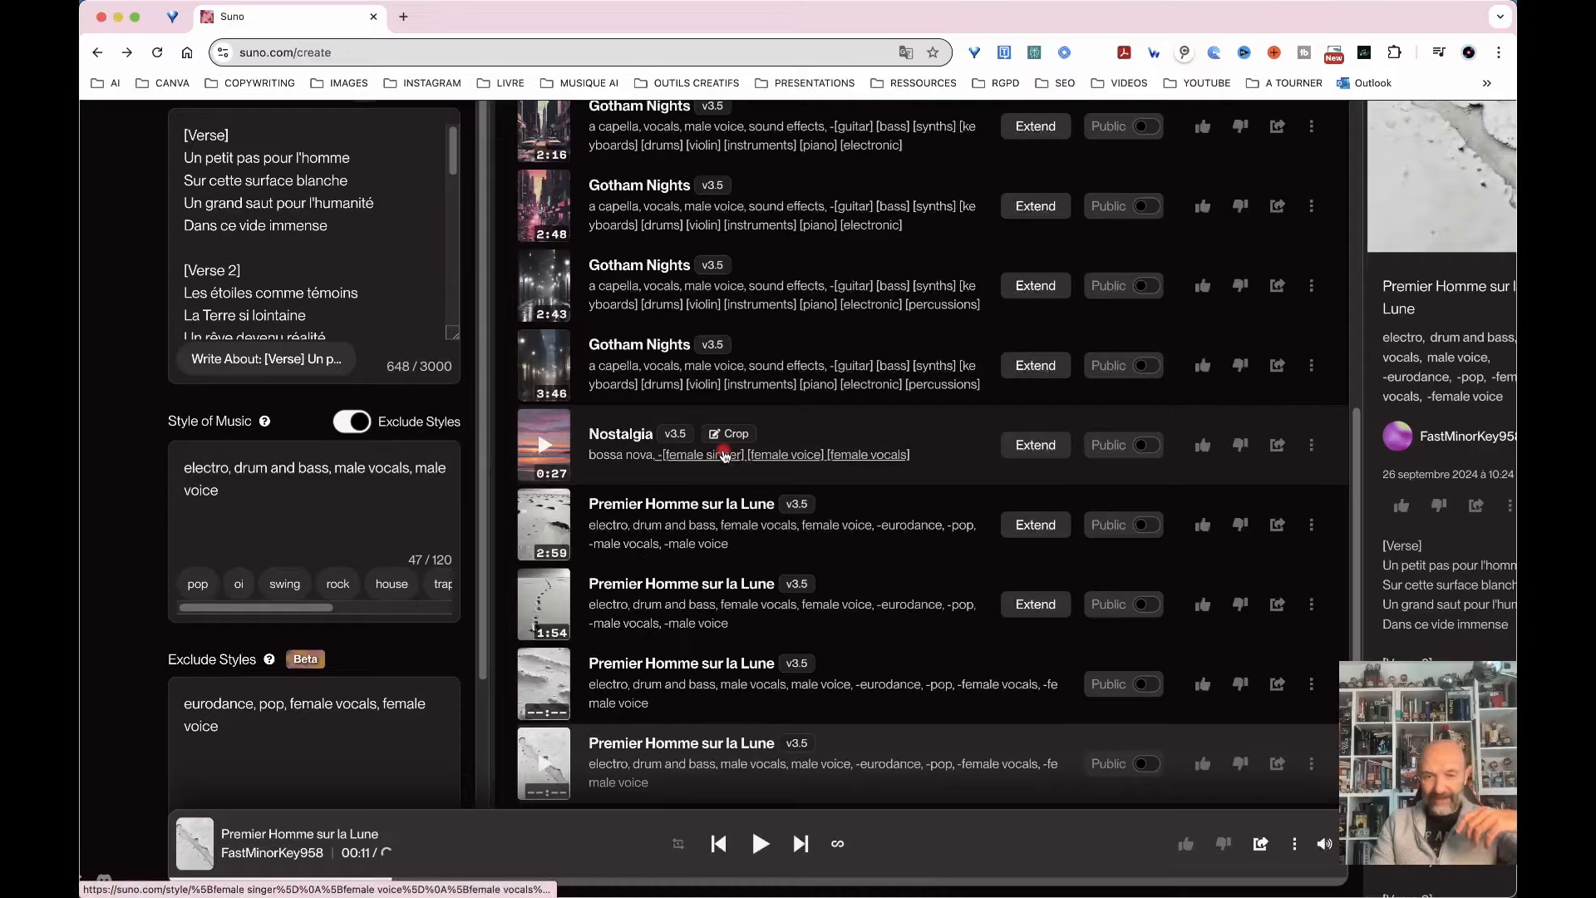
pyautogui.scroll(10, 724, 455)
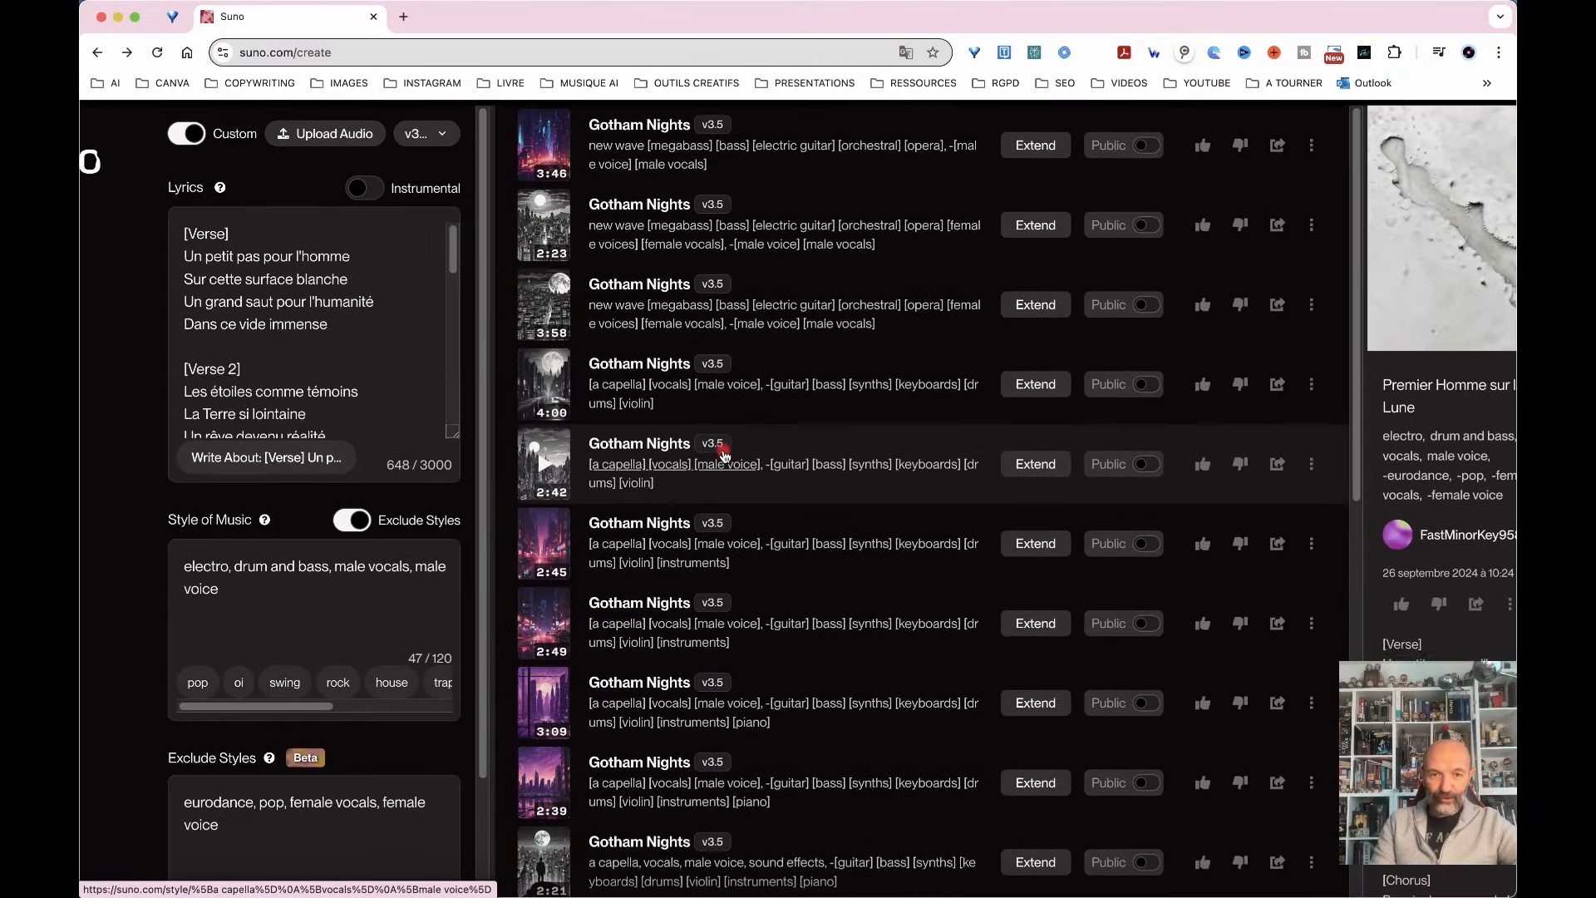
pyautogui.scroll(-10, 725, 455)
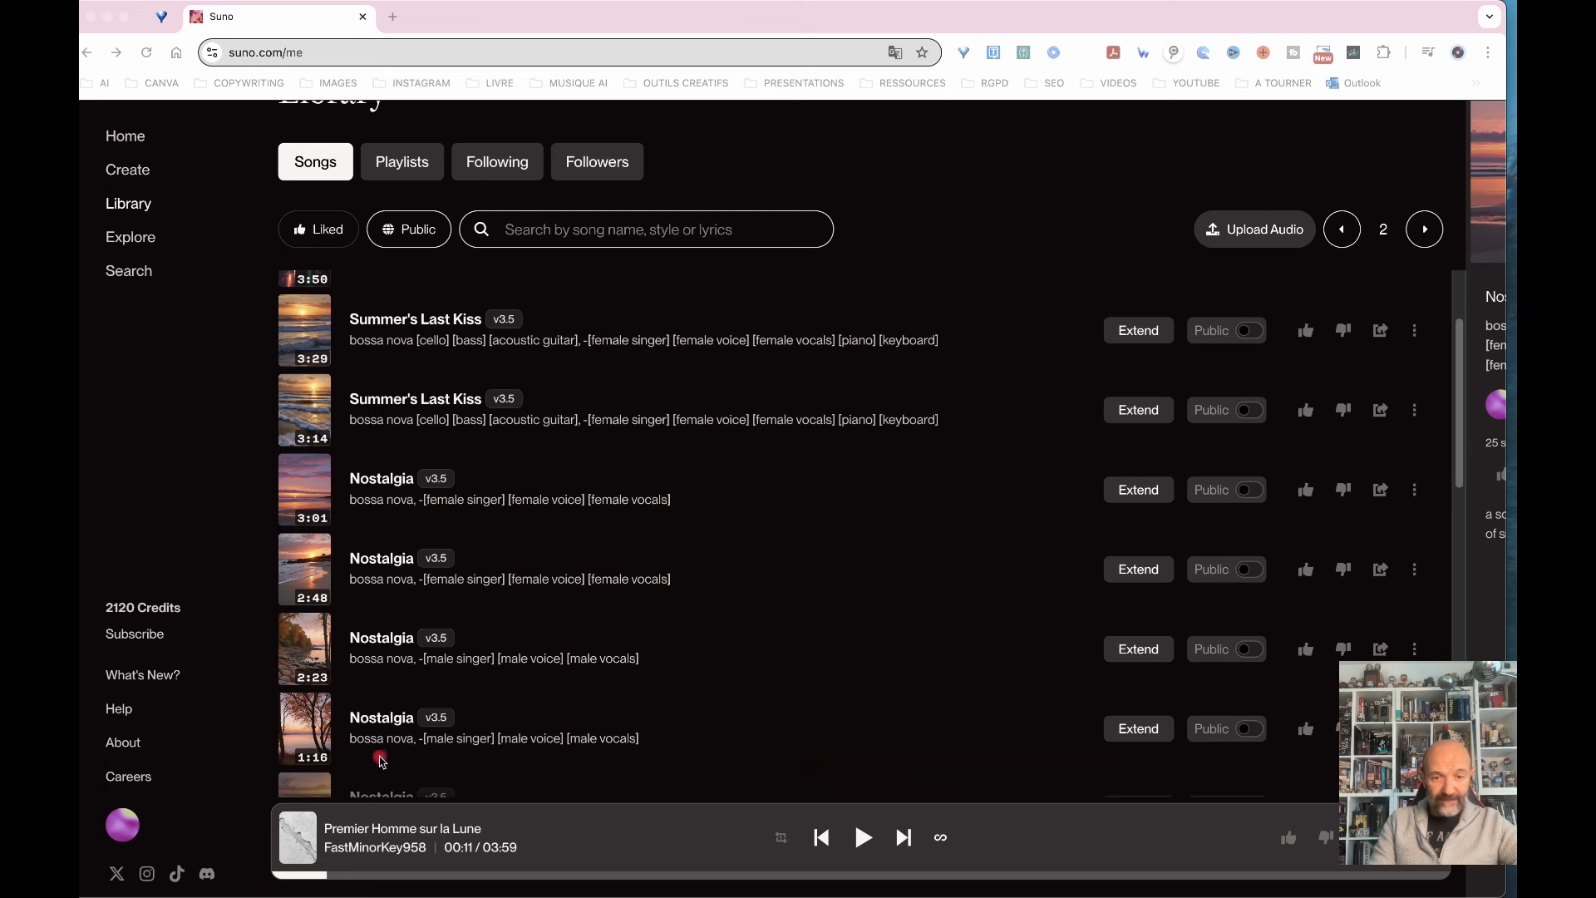
pyautogui.scroll(-2, 467, 727)
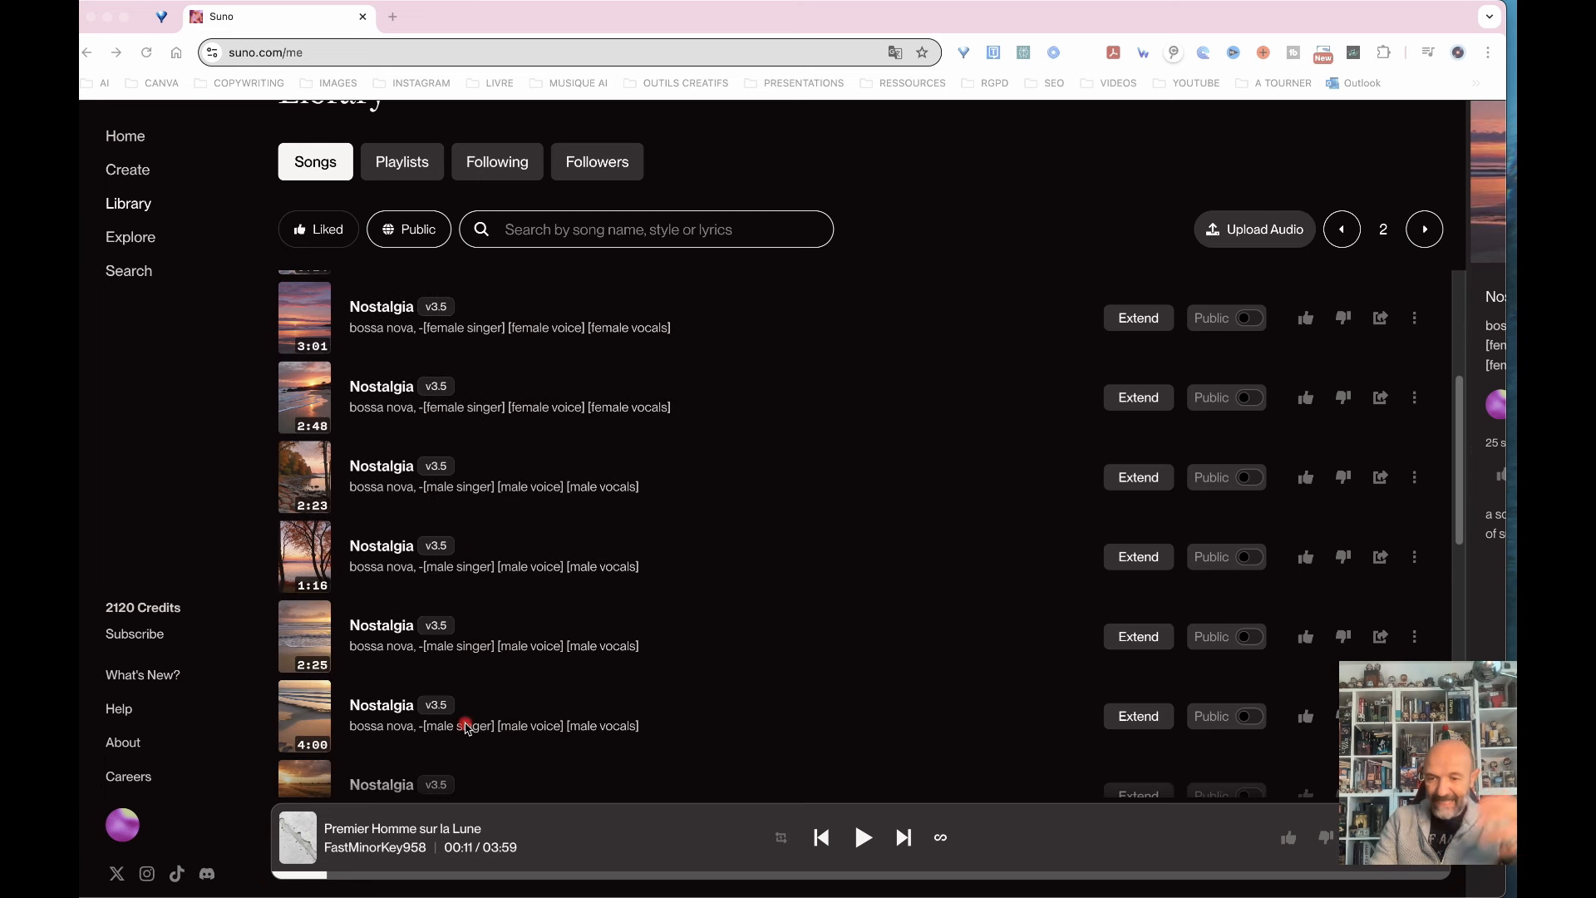
pyautogui.scroll(3, 467, 727)
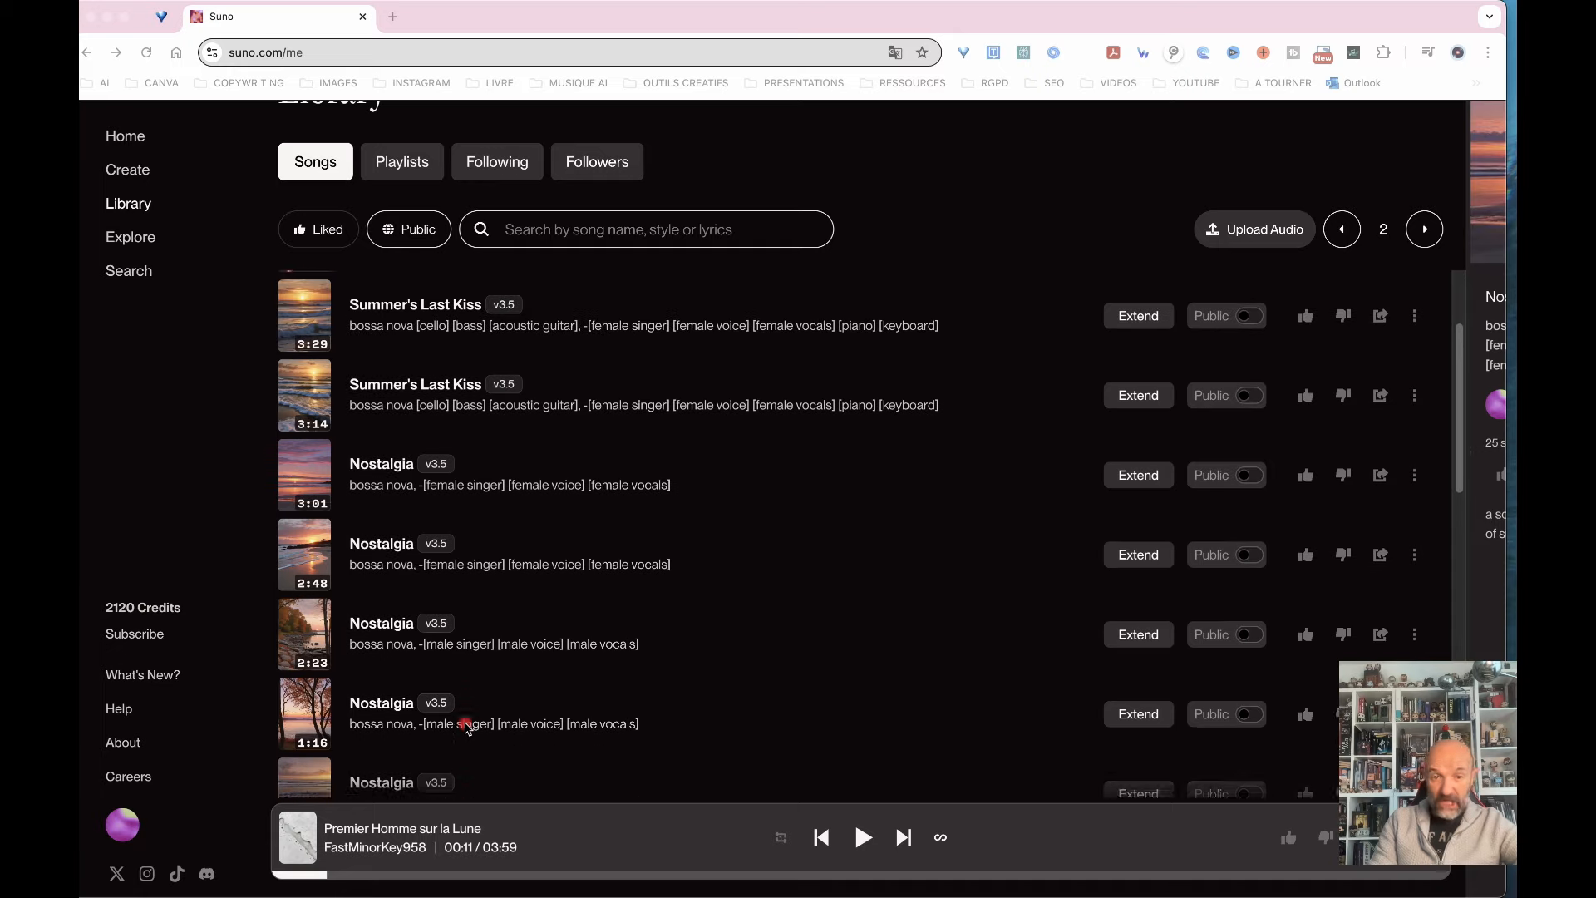
pyautogui.scroll(-1, 320, 384)
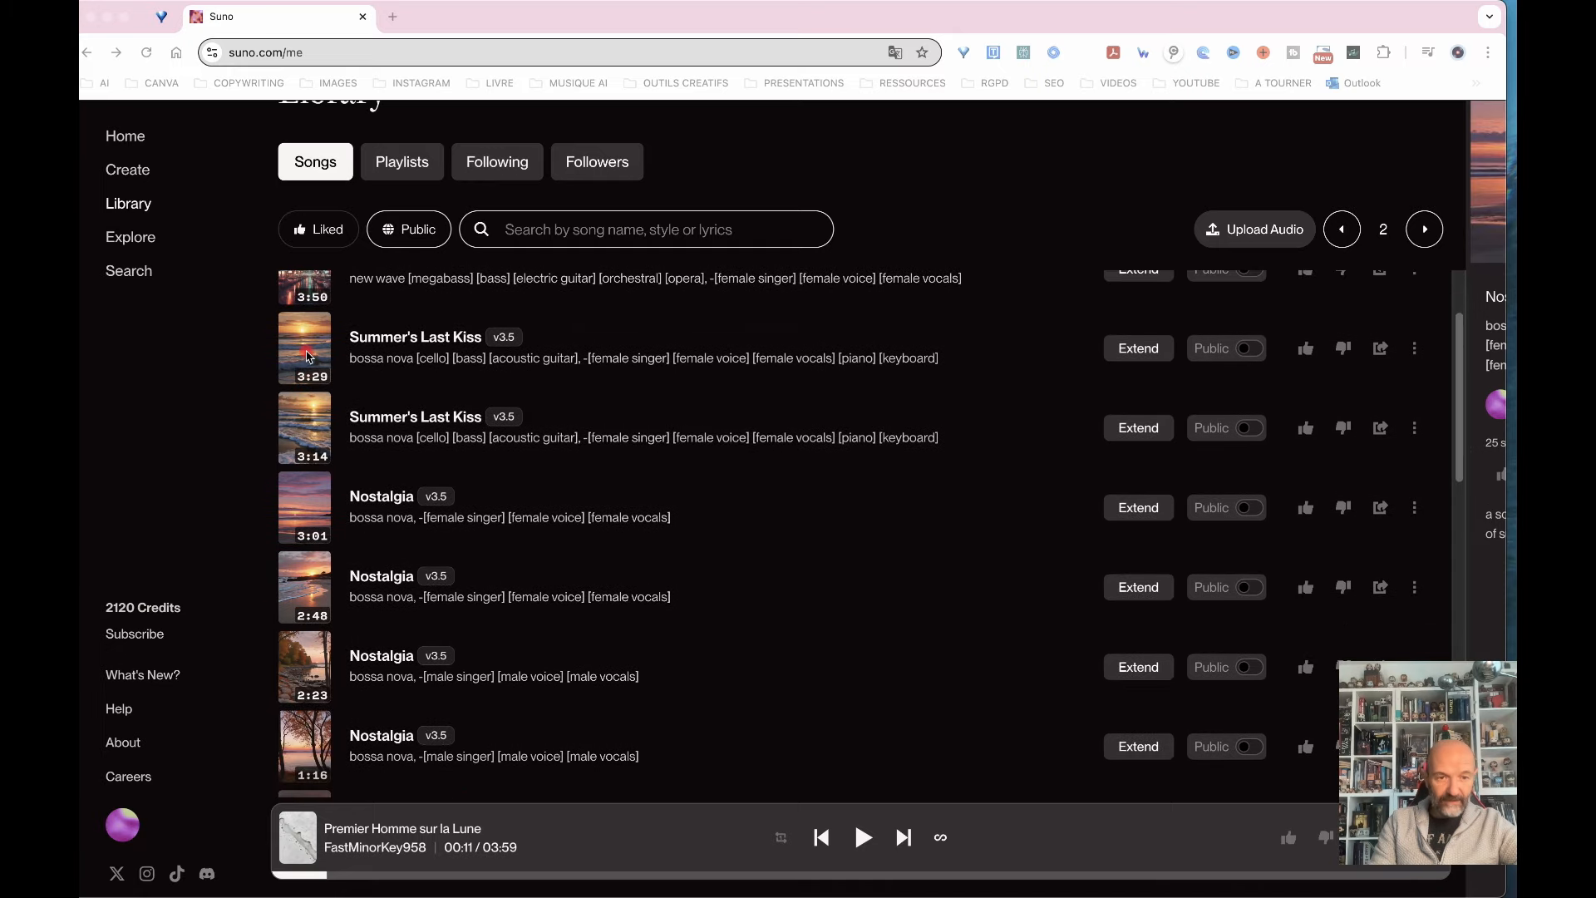
# Listen to the start of both "Summer's Last Kiss" versions that exclude a female singer, and stop playback.
pyautogui.click(381, 336)
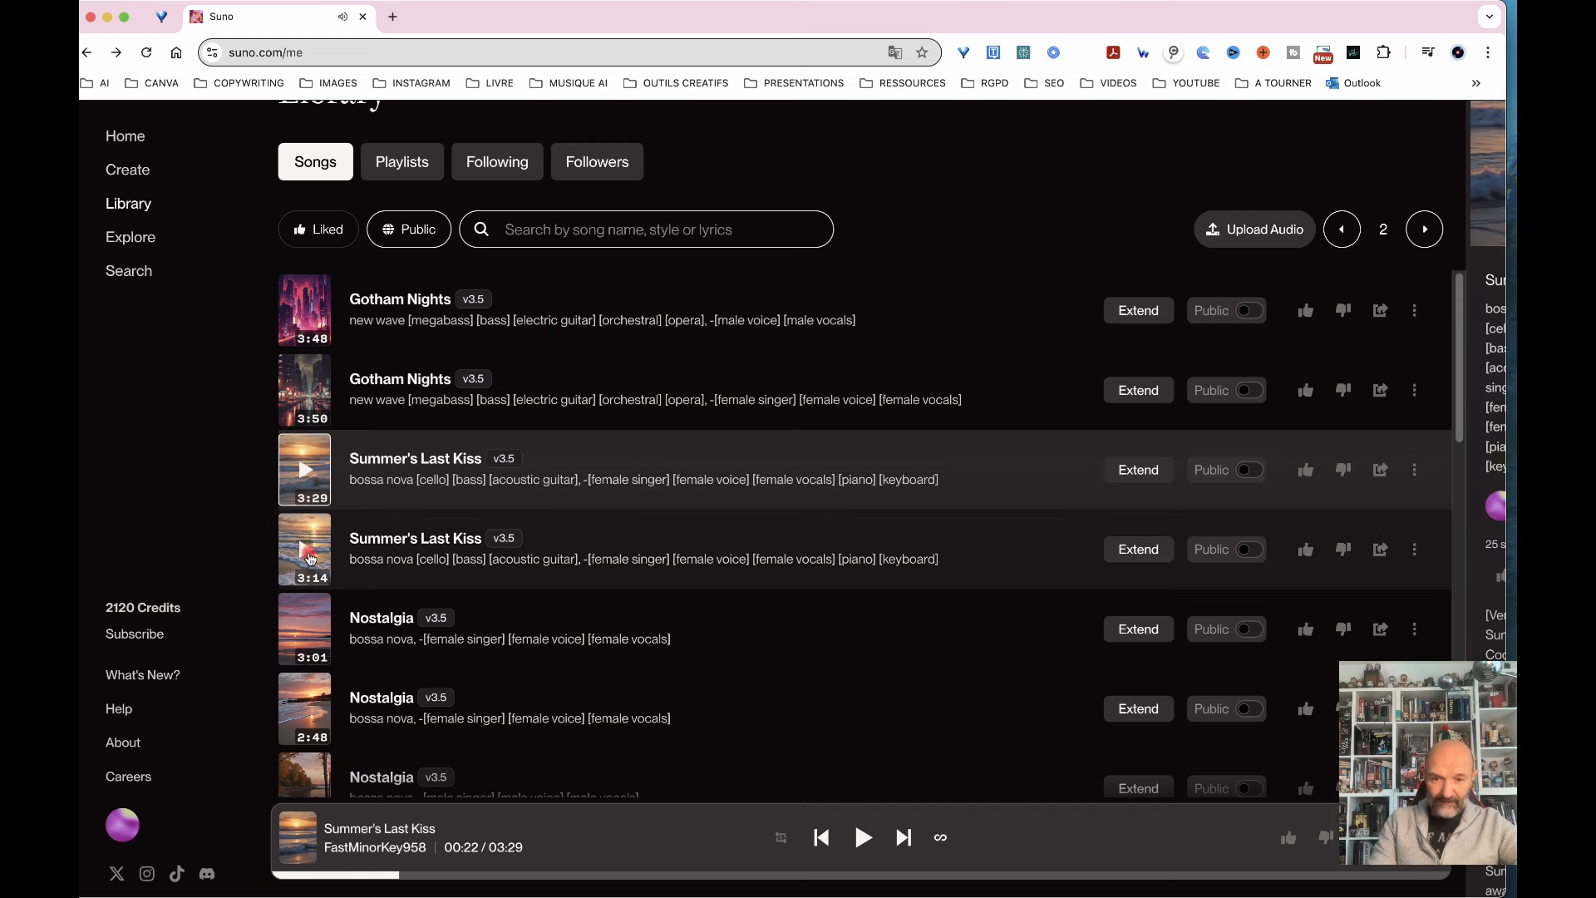
pyautogui.click(306, 550)
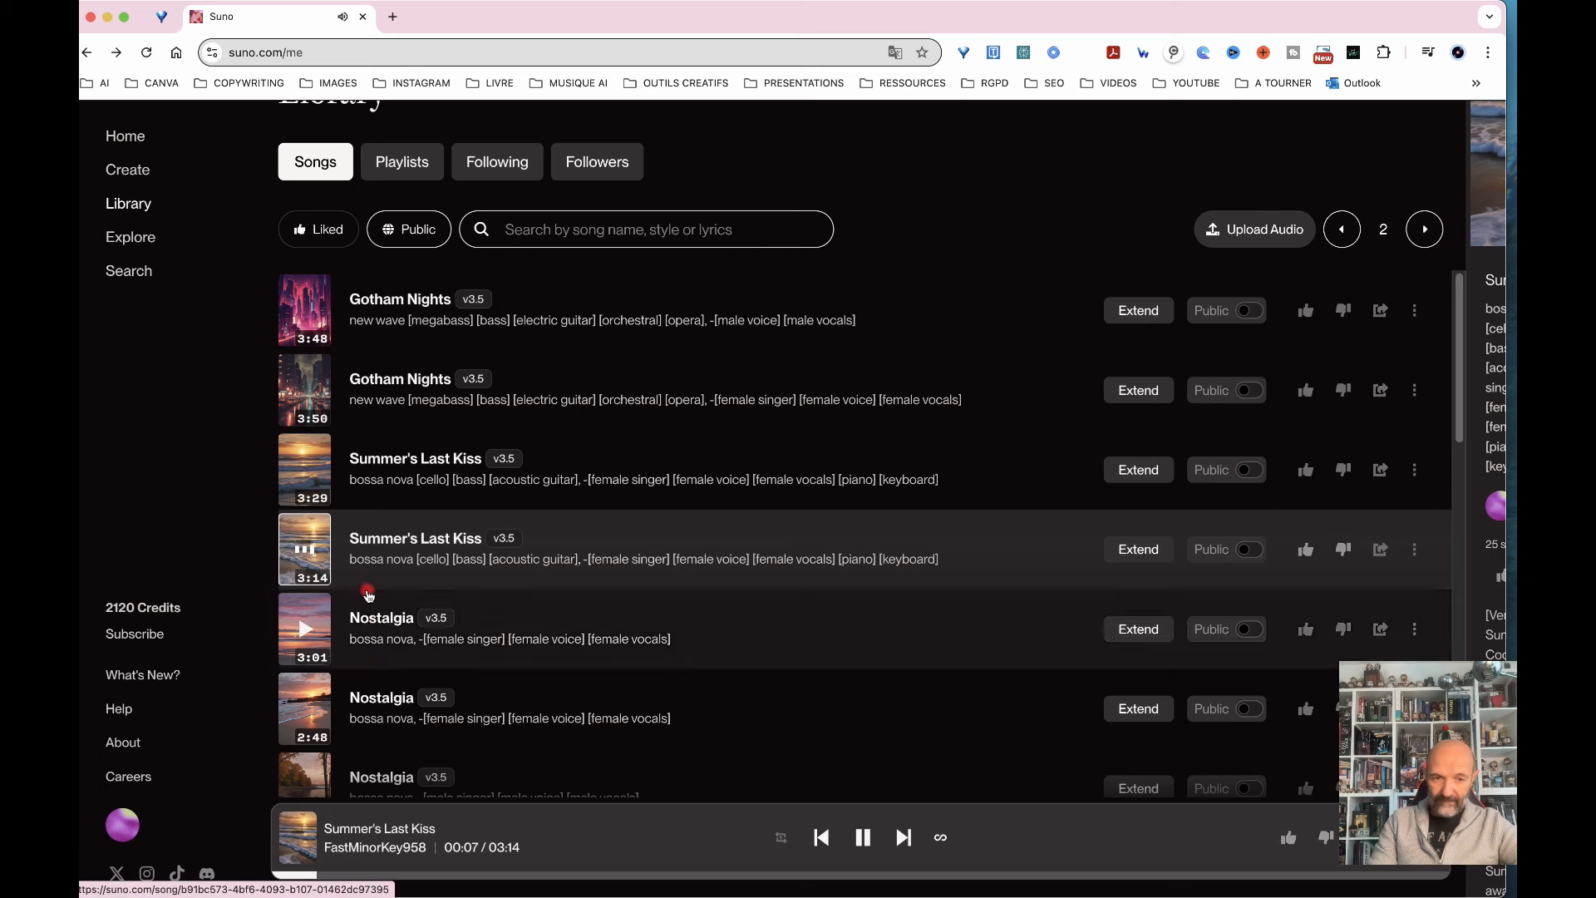
pyautogui.click(304, 553)
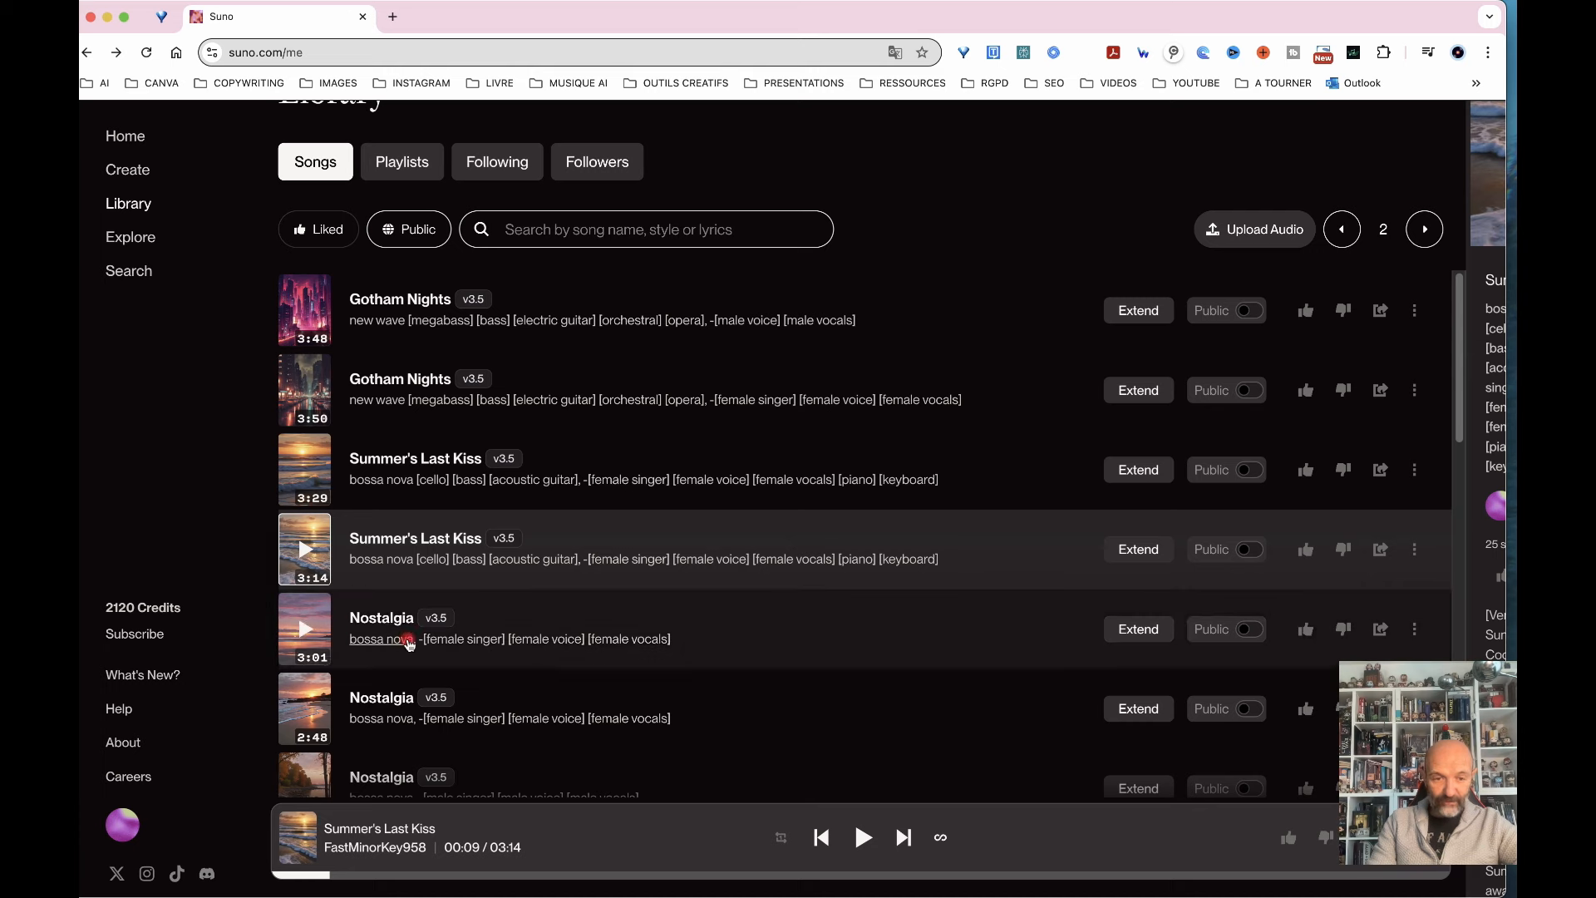
# Play the 3:01 "Nostalgia" version that excludes a female singer and skip ahead twice, to about 0:35.
pyautogui.click(306, 635)
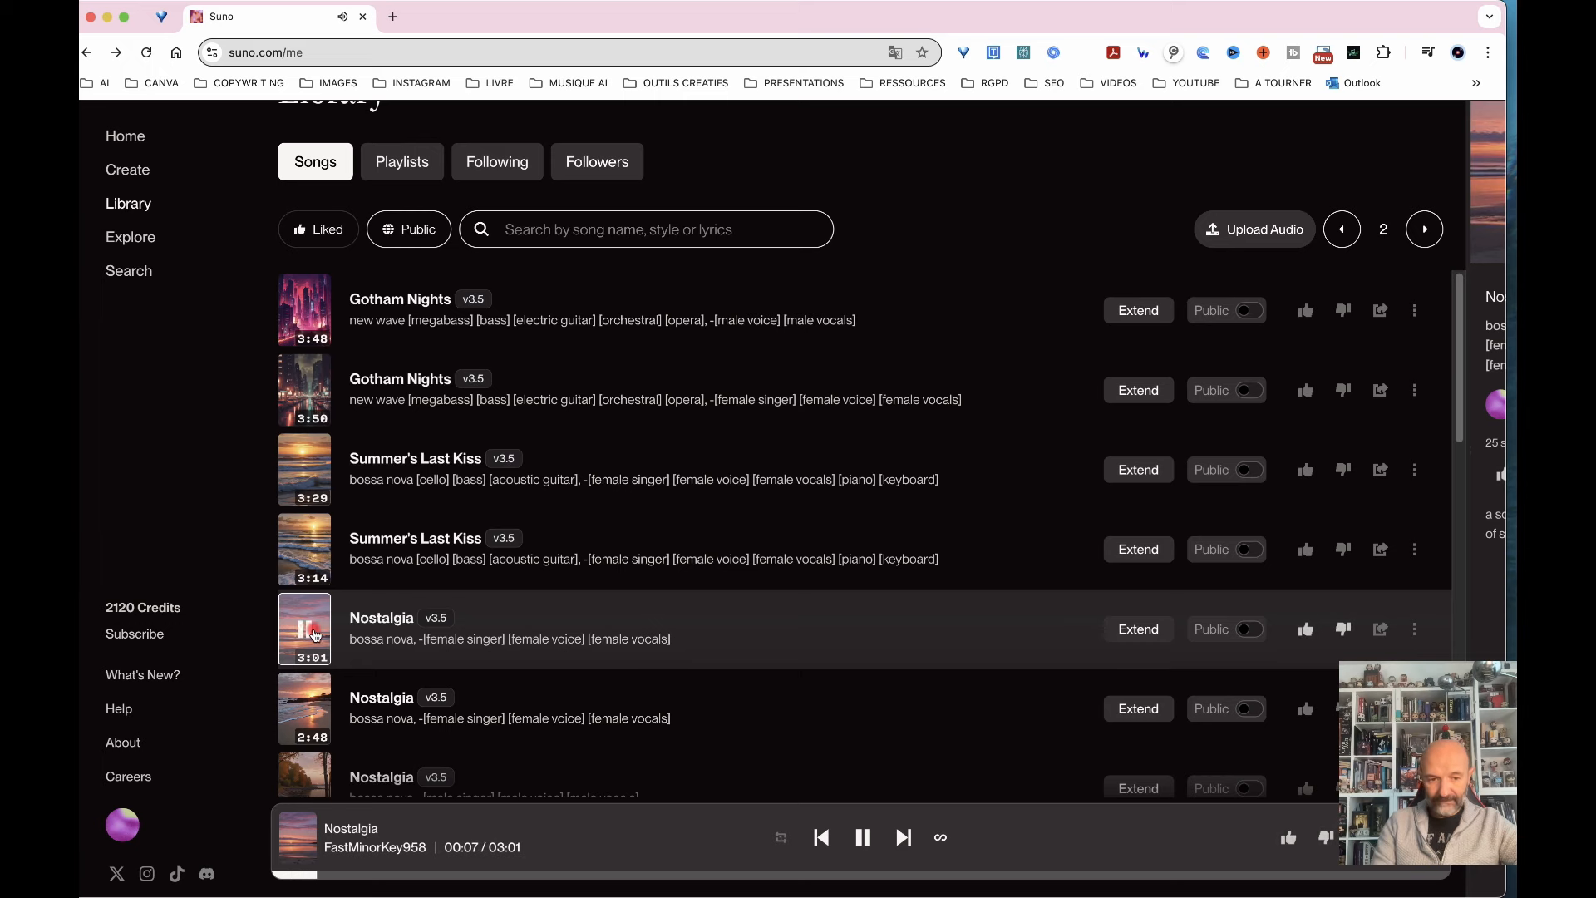
pyautogui.scroll(-3, 515, 636)
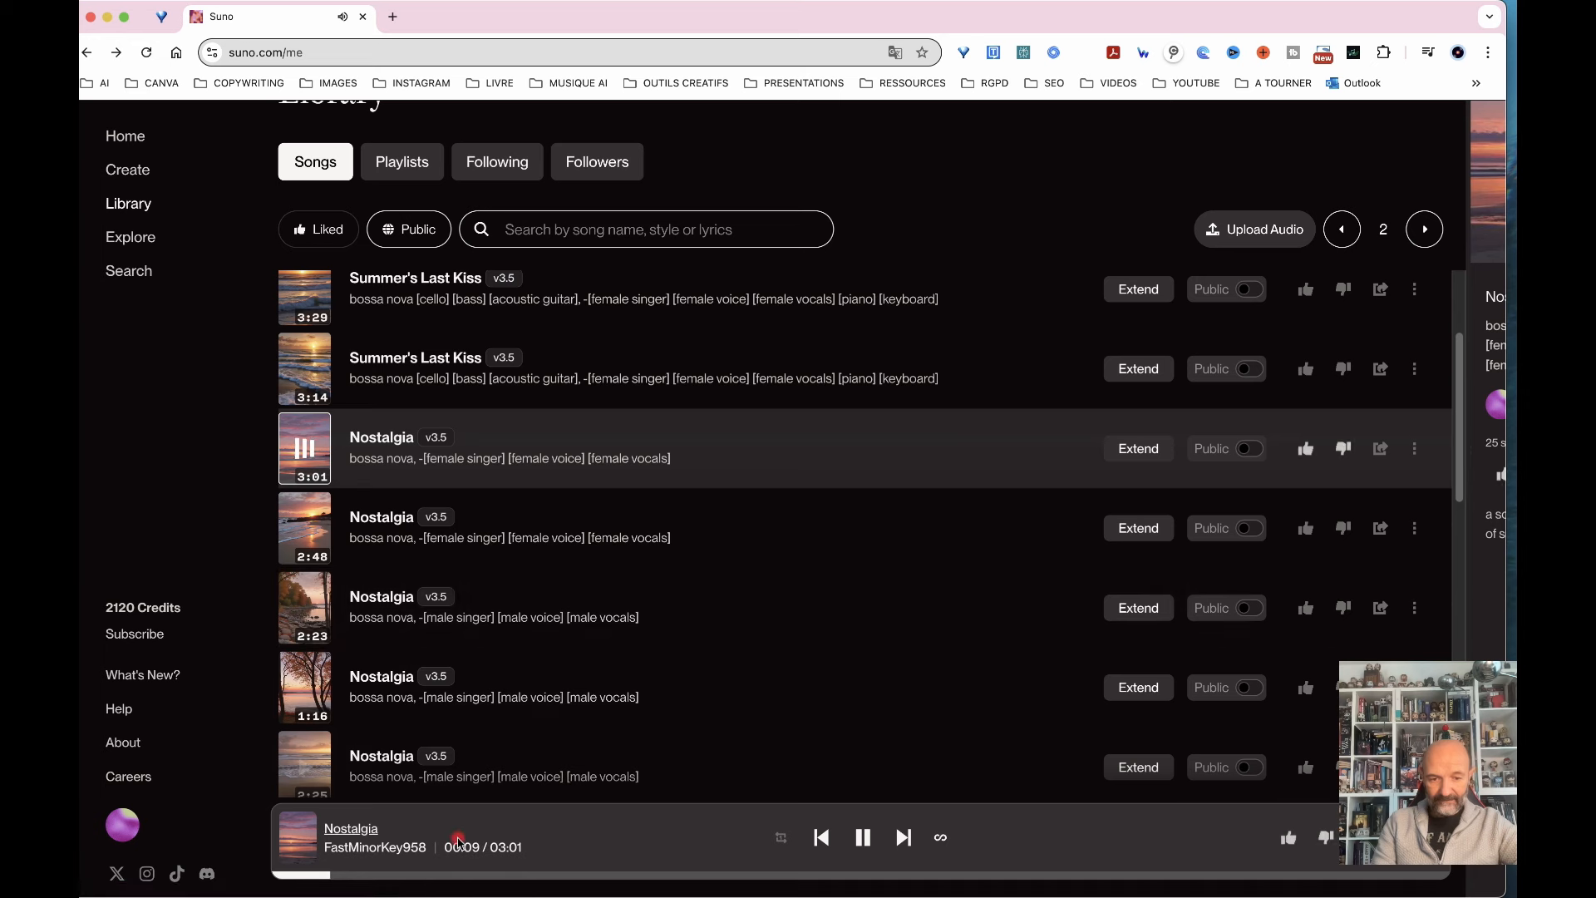
pyautogui.click(443, 877)
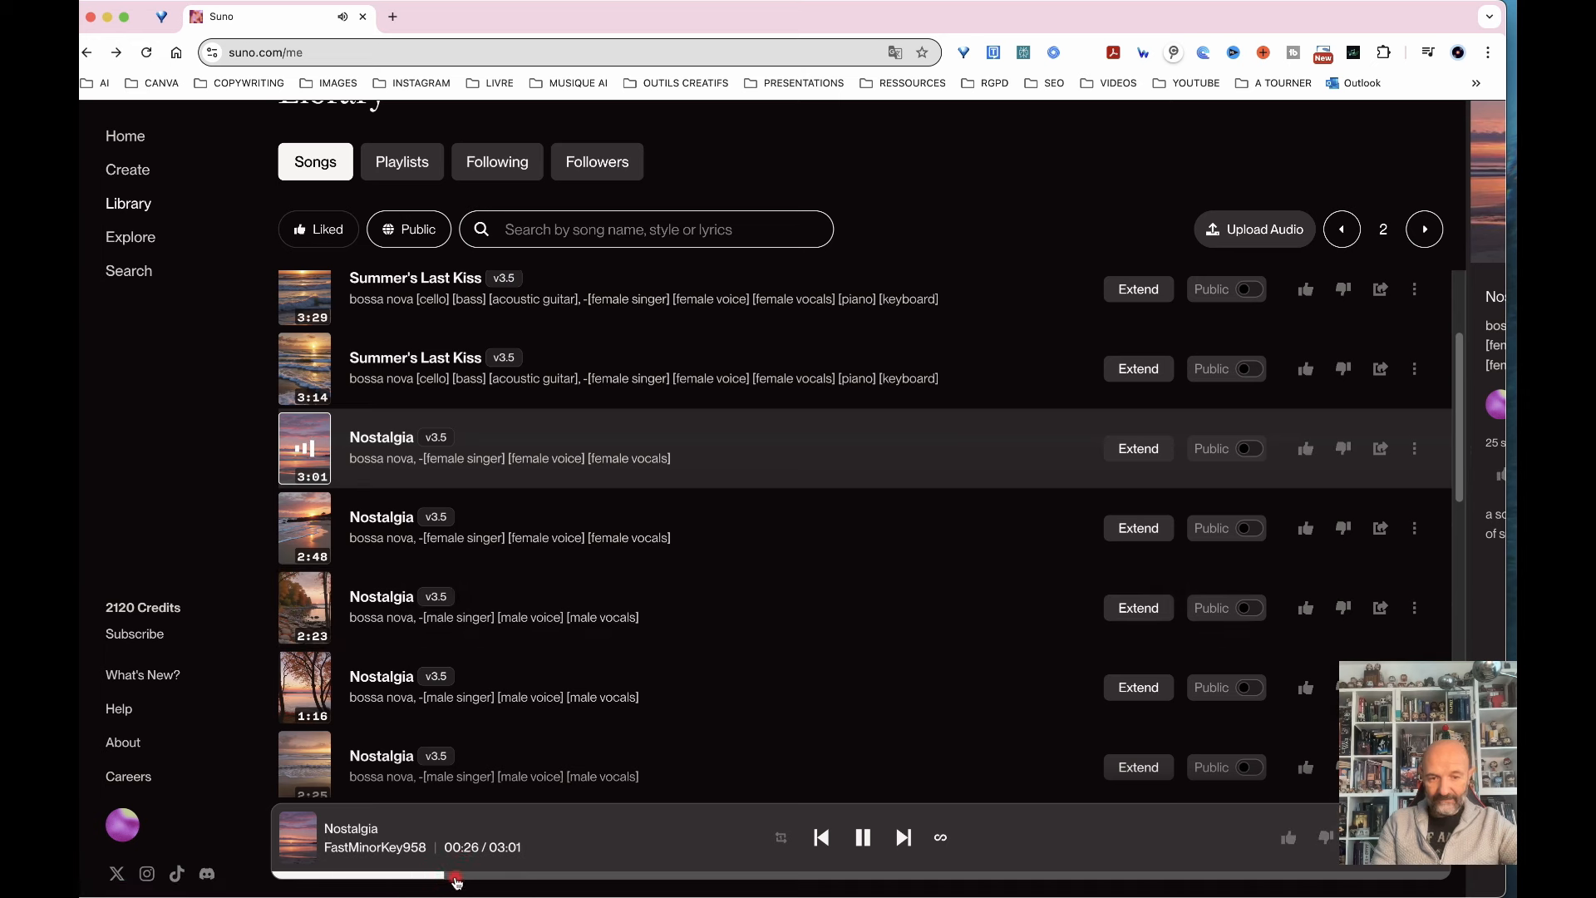
pyautogui.click(496, 877)
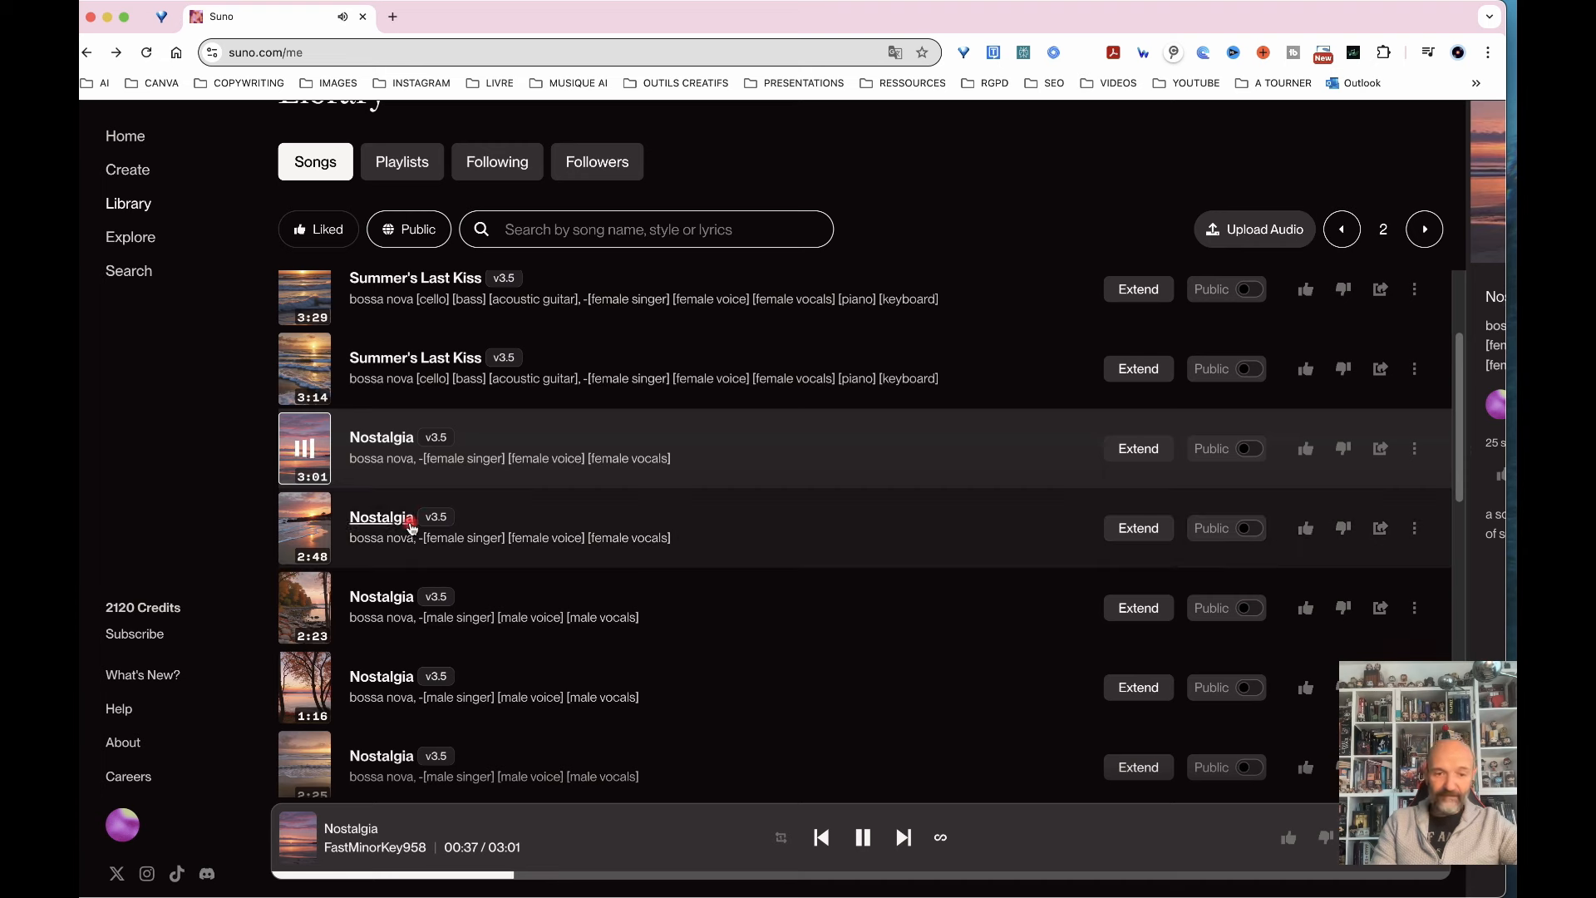
# Play the 2:48 "Nostalgia" version, skip ahead to about 0:24 and pause it after a short listen.
pyautogui.click(309, 529)
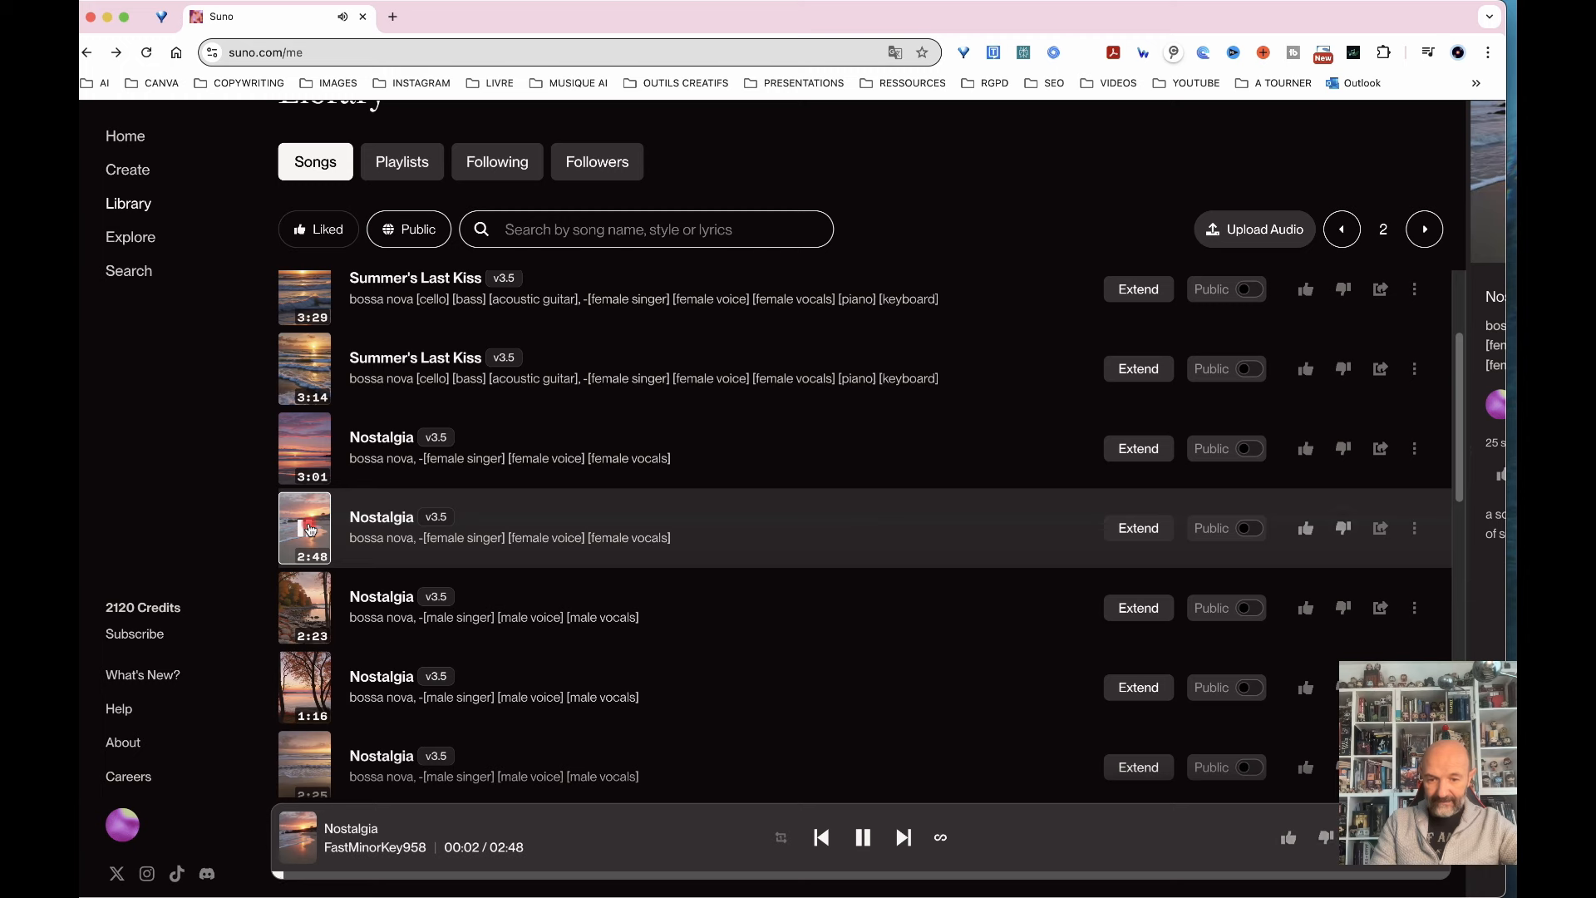
pyautogui.click(441, 875)
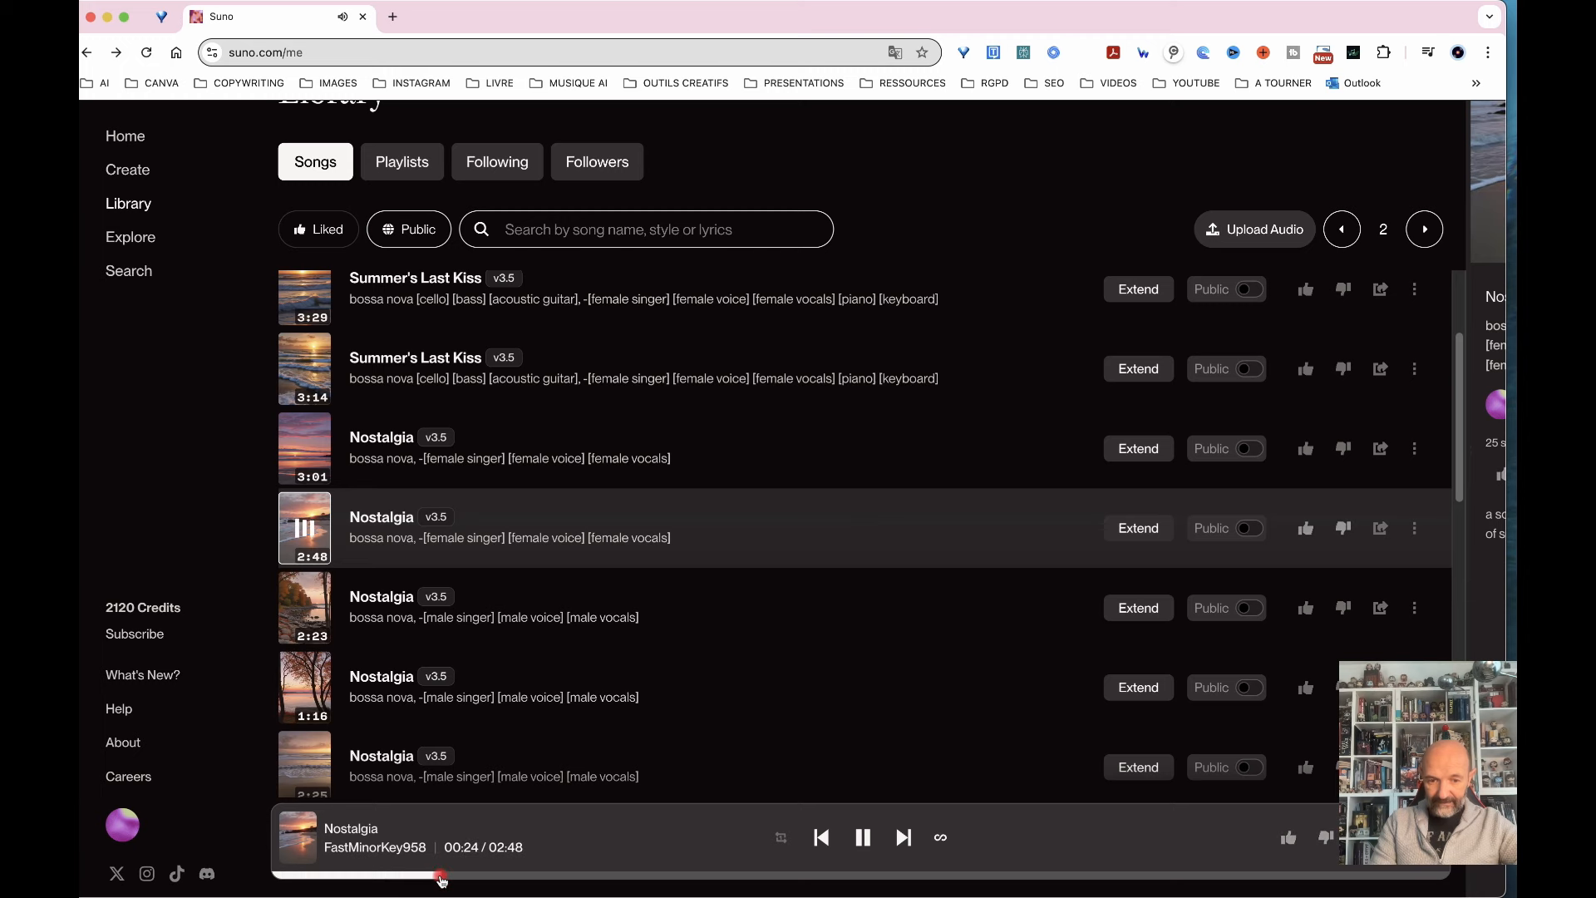
pyautogui.click(304, 526)
# Play the 2:23 "Nostalgia" version that excludes a male singer and skip ahead to about 0:17.
pyautogui.scroll(-2, 669, 665)
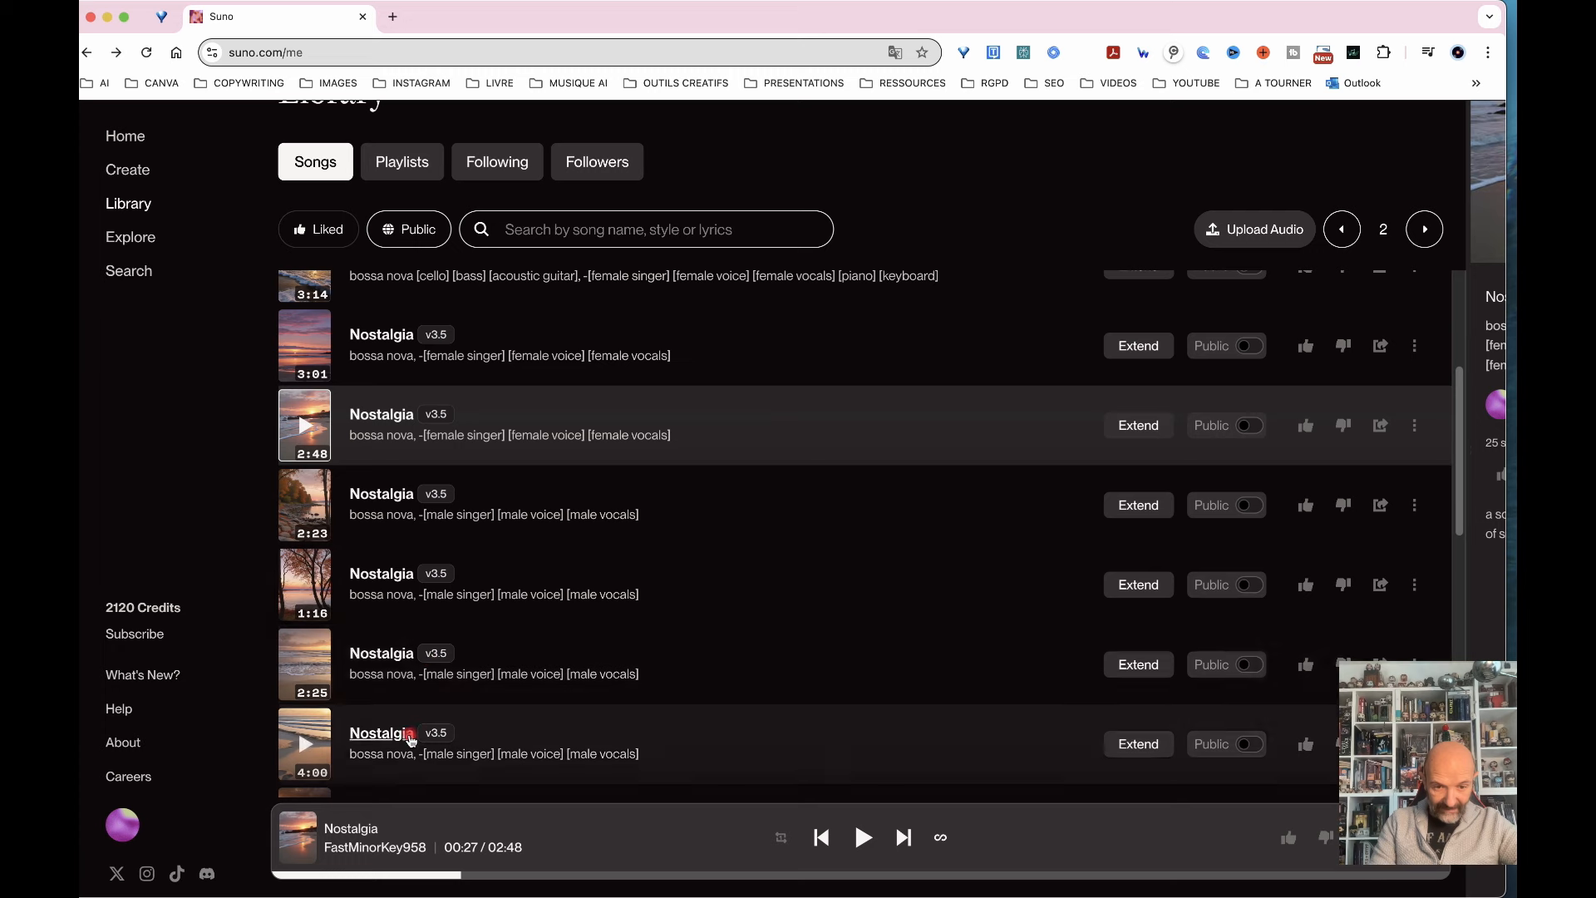
pyautogui.click(304, 504)
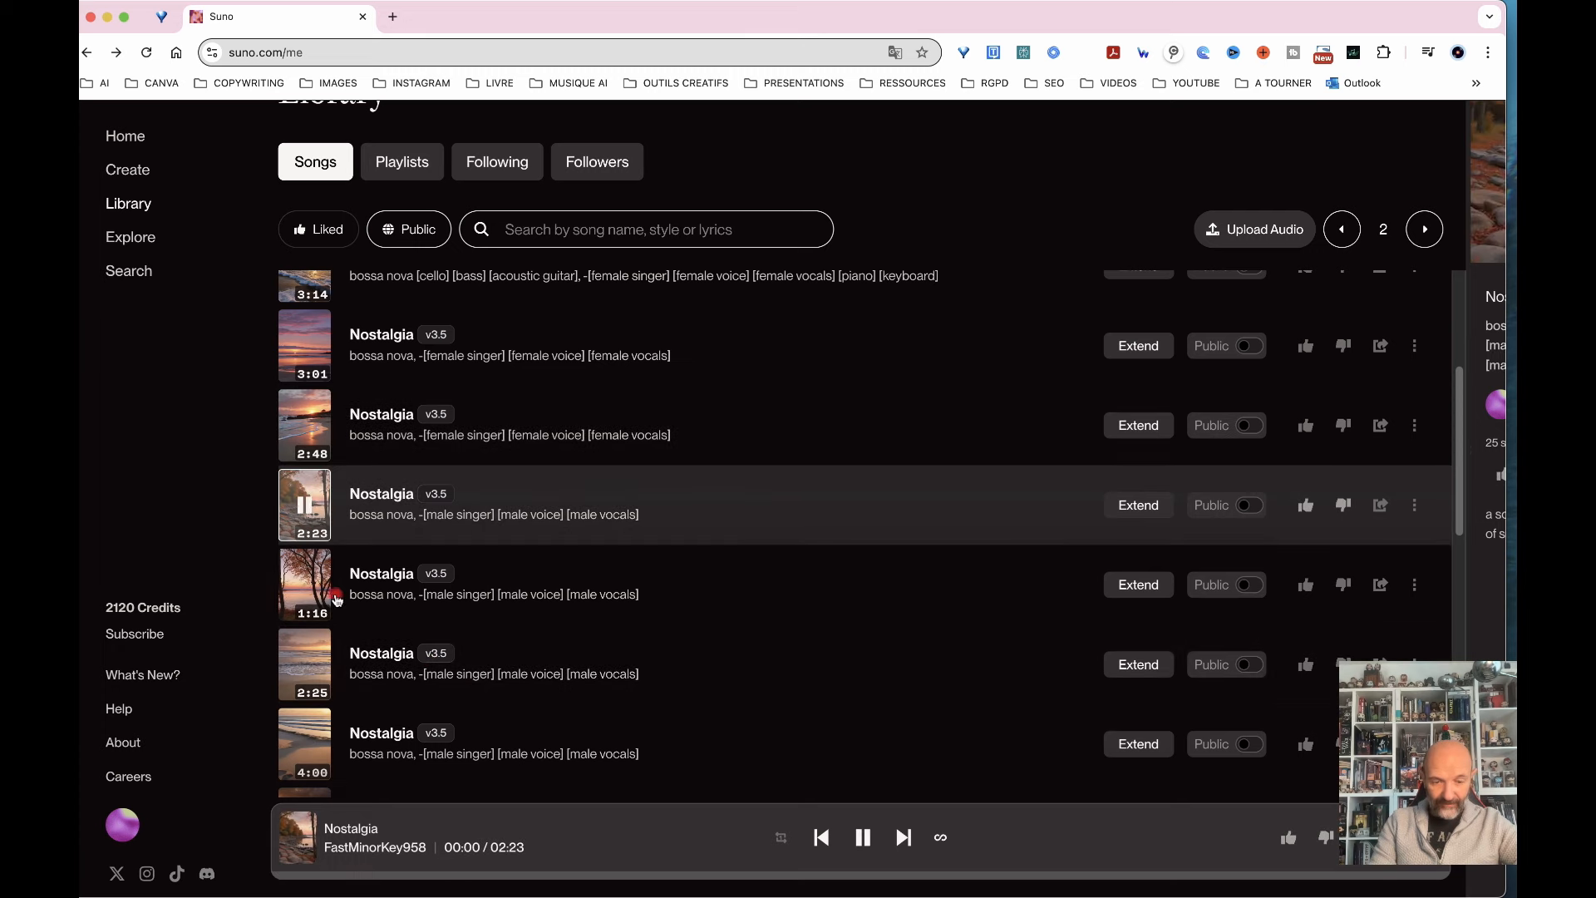
pyautogui.click(407, 875)
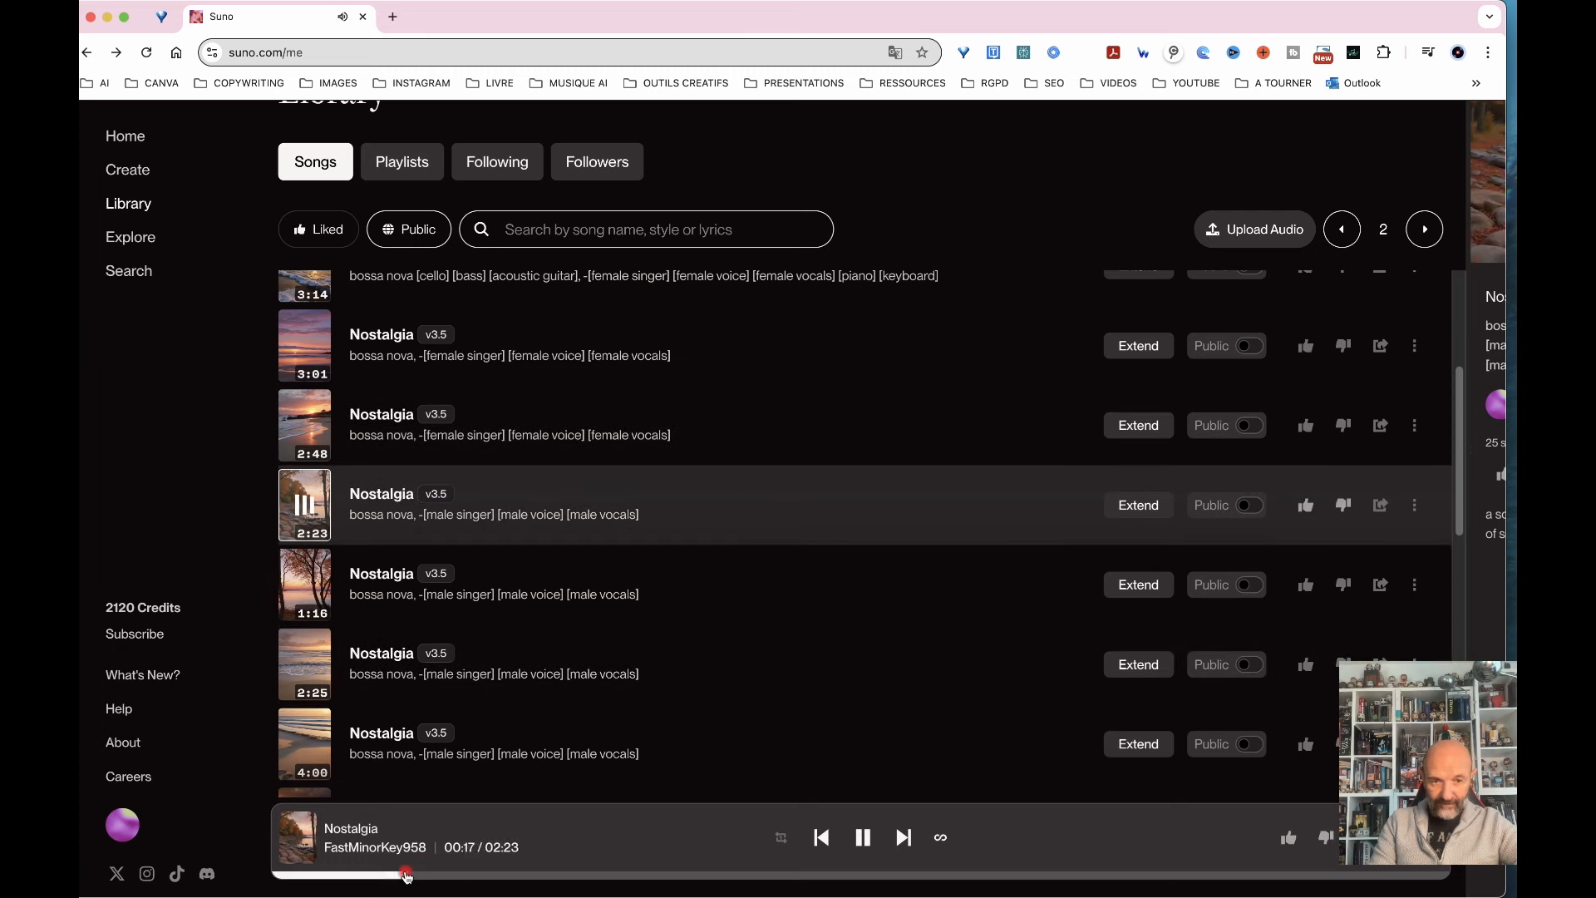